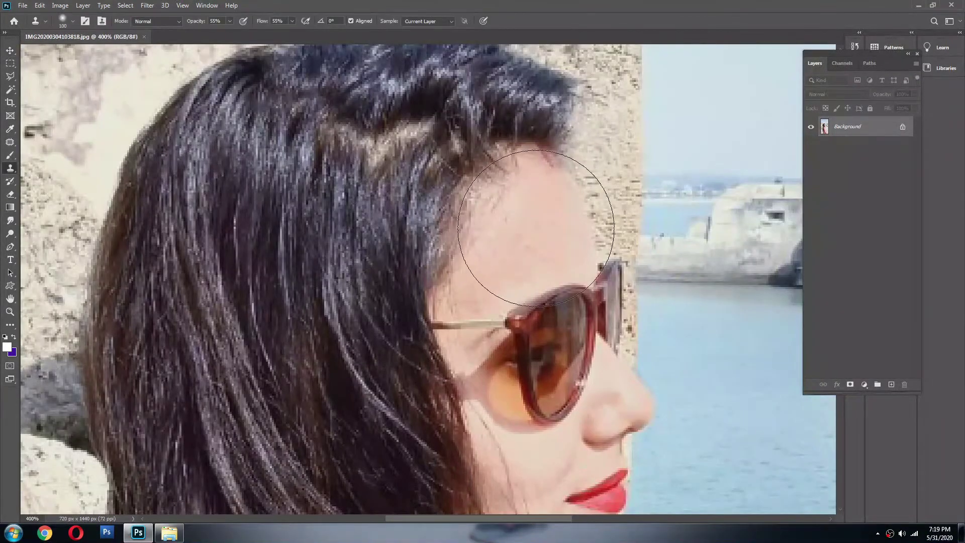
Step: Clone clean skin over the stray hairs and blemishes on the woman's forehead with a smaller Clone Stamp brush
key("bracketleft")
key("bracketleft")
key("bracketleft")
key("bracketleft")
key("bracketleft")
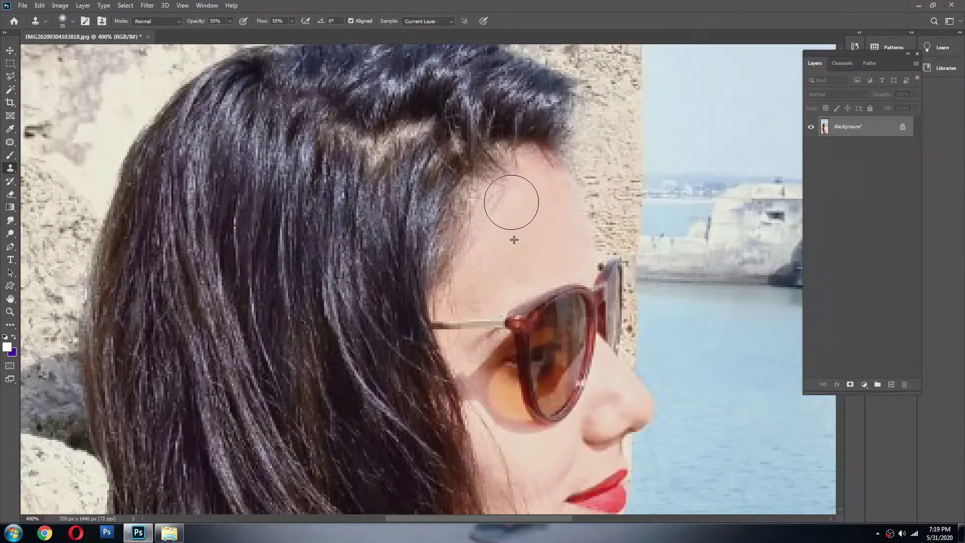
left_click_drag(511, 202, 507, 217)
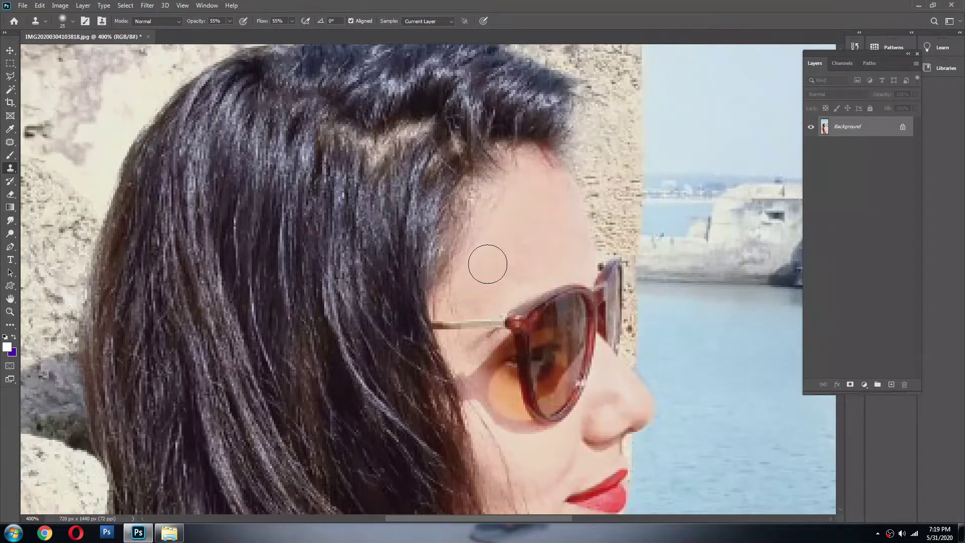
key("bracketleft")
scroll(477, 269, "down", 1)
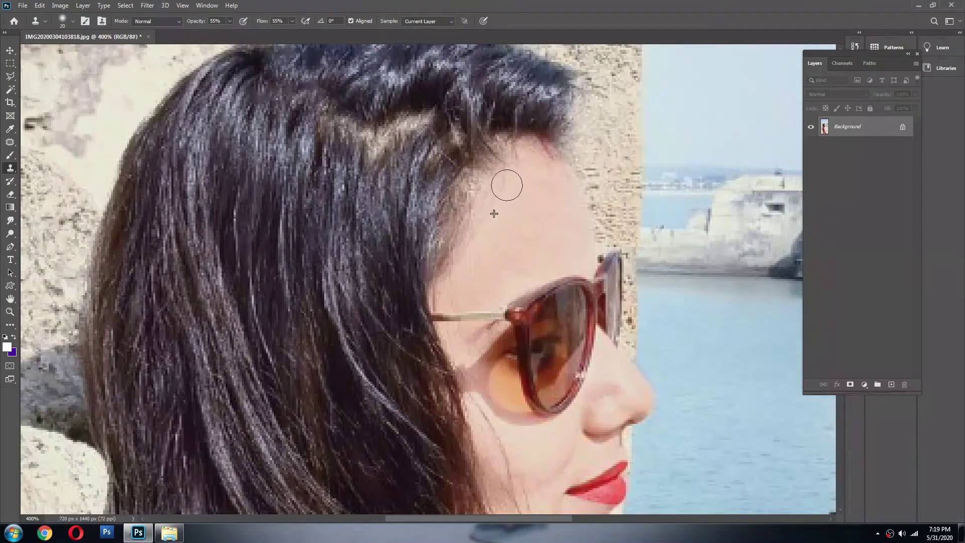
Step: Clone nearby dark hair over the exposed scalp at the parting on top of the woman's head
left_click_drag(370, 151, 410, 114)
scroll(399, 141, "down", 1)
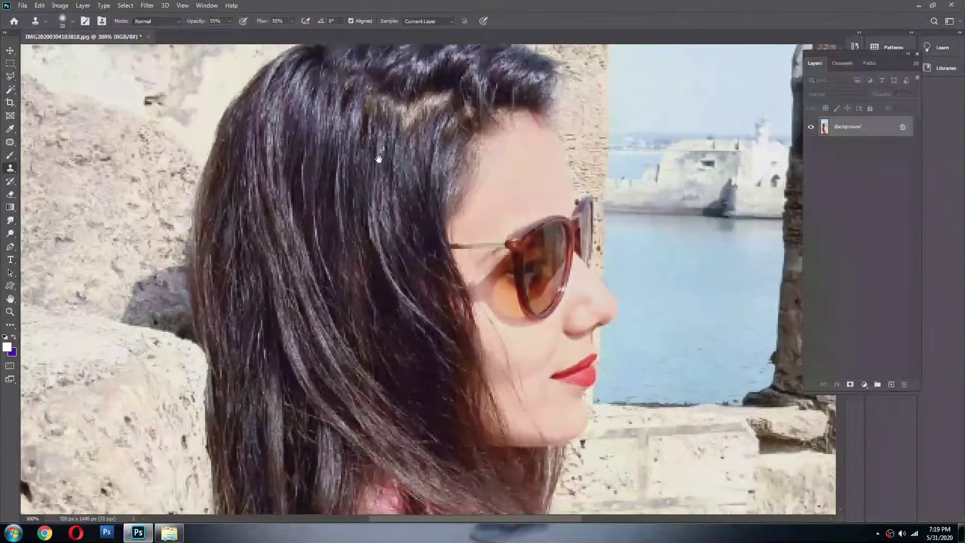
mouse_move(380, 155)
left_mouse_down()
mouse_move(372, 200)
mouse_move(400, 162)
left_mouse_up()
left_click(397, 109, "alt")
left_click_drag(423, 131, 416, 145)
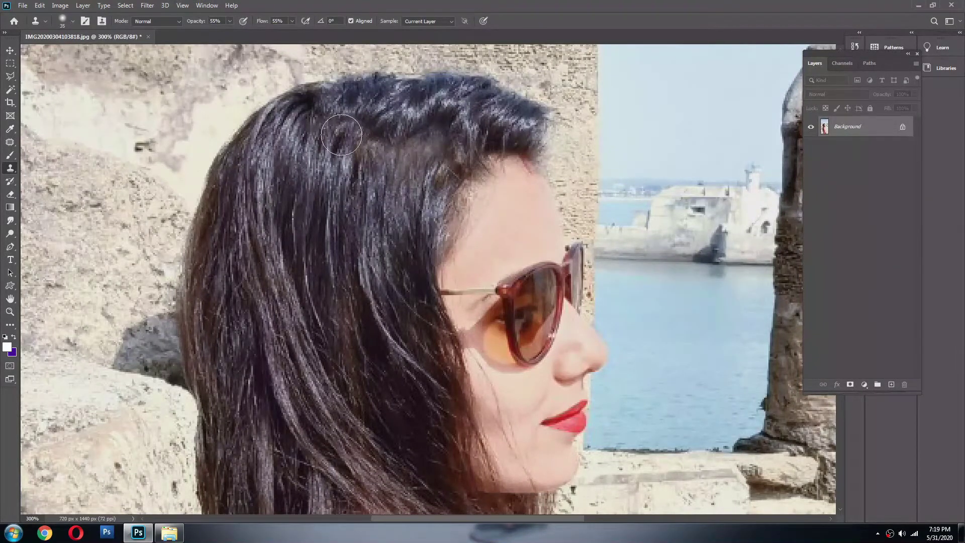
left_click(406, 131, "alt")
key("v")
left_click(457, 195, "alt")
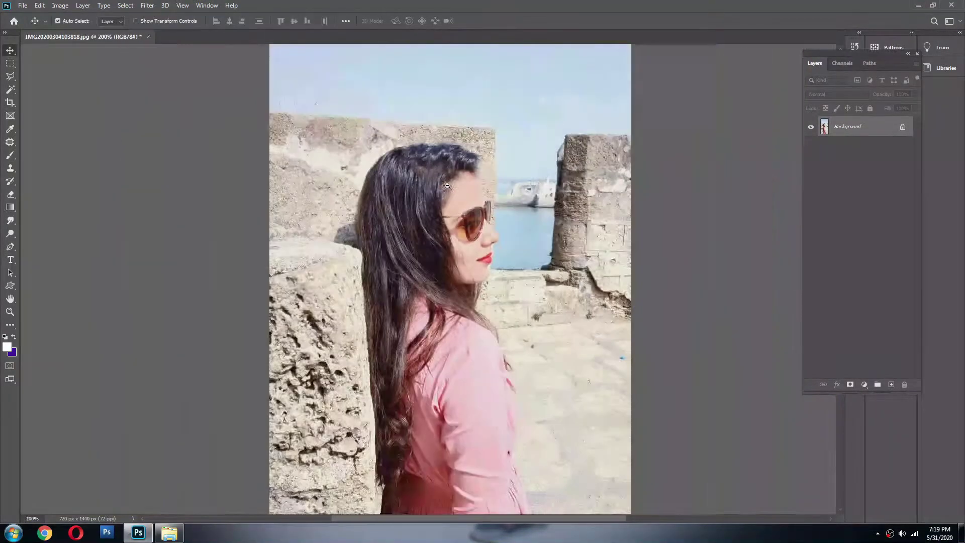
Step: Retouch the shadow tones along the back of the woman's hair with a toning brush at 40% exposure
key("o")
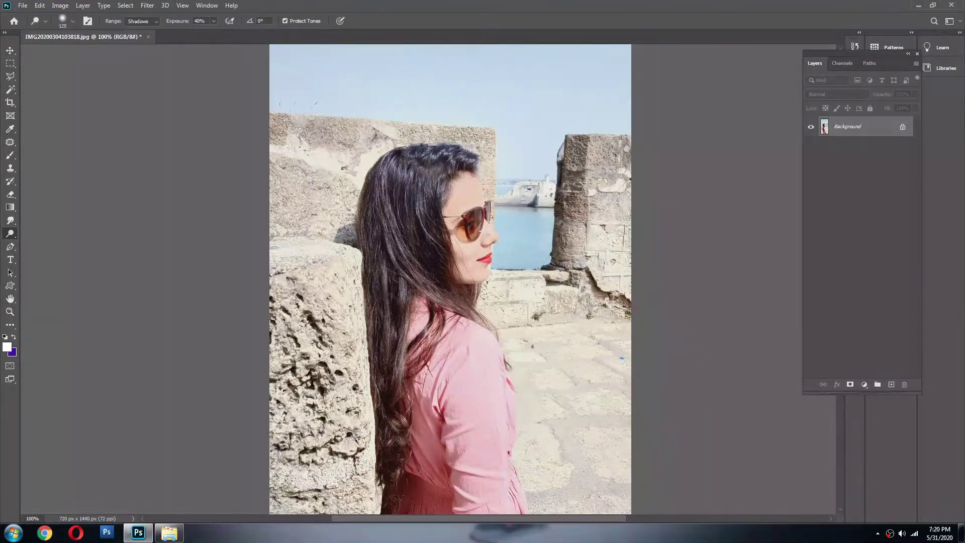
left_click_drag(375, 172, 371, 254)
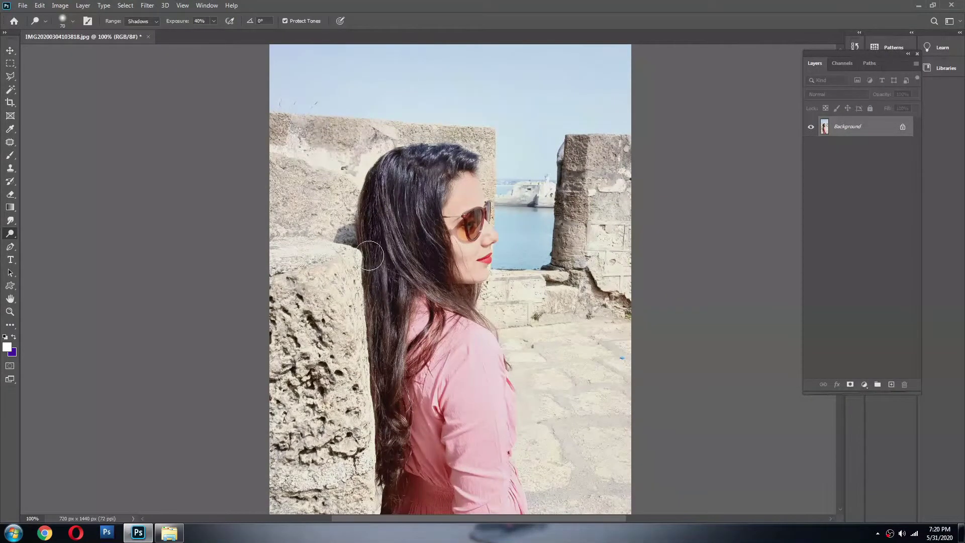
key("v")
left_click_drag(473, 385, 427, 283)
left_click(428, 284, "alt")
key("o")
scroll(427, 286, "up", 3)
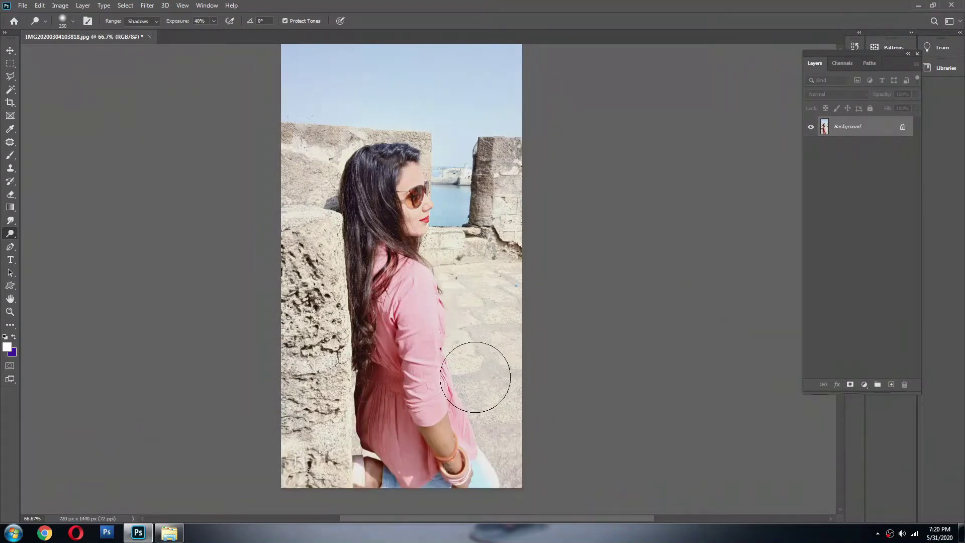
Step: Apply Color Balance to the photo's midtones with levels of +6, 0 and -2
key("v")
scroll(460, 251, "up", 1)
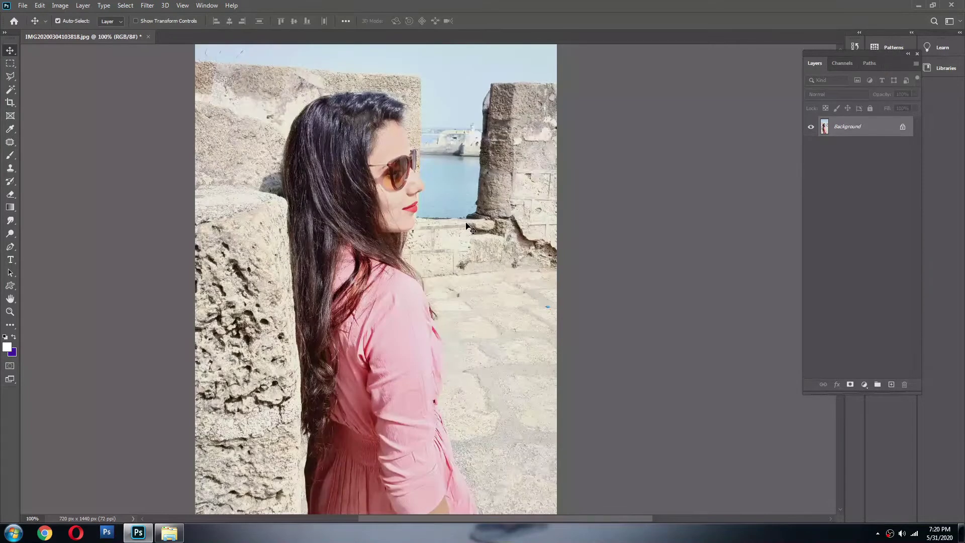
key("ctrl+b")
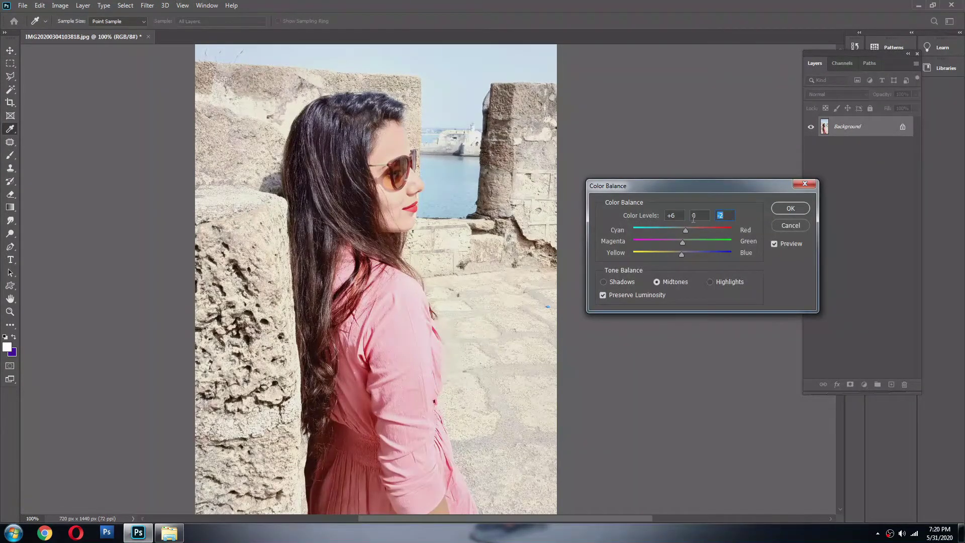
key("Return")
Step: Adjust the photo's RGB Levels to input values of 18, 1.09 and 252
key("ctrl+l")
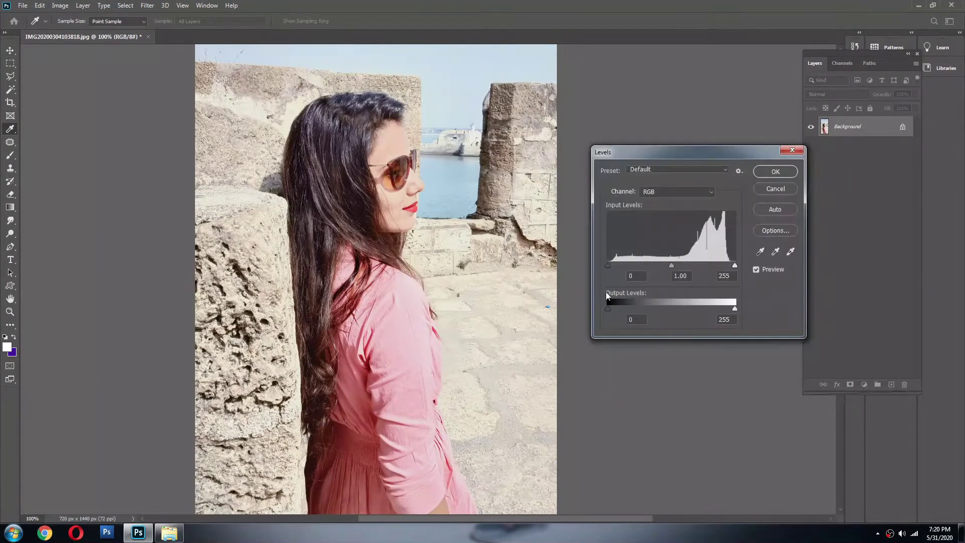
left_click(616, 265)
left_click_drag(674, 266, 672, 266)
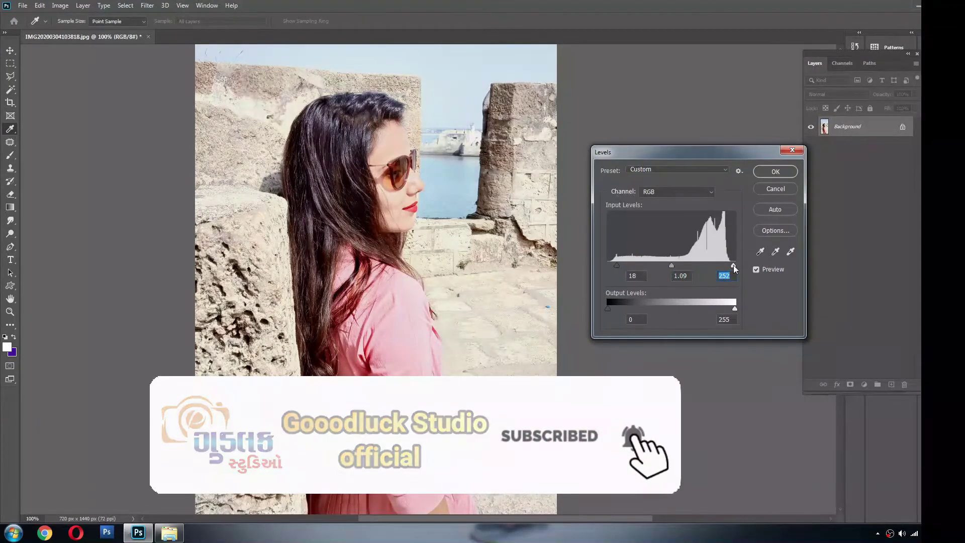
key("Return")
Step: Duplicate the background layer and apply an Imagenomic filter to the copy to smooth the skin
scroll(422, 178, "up", 2)
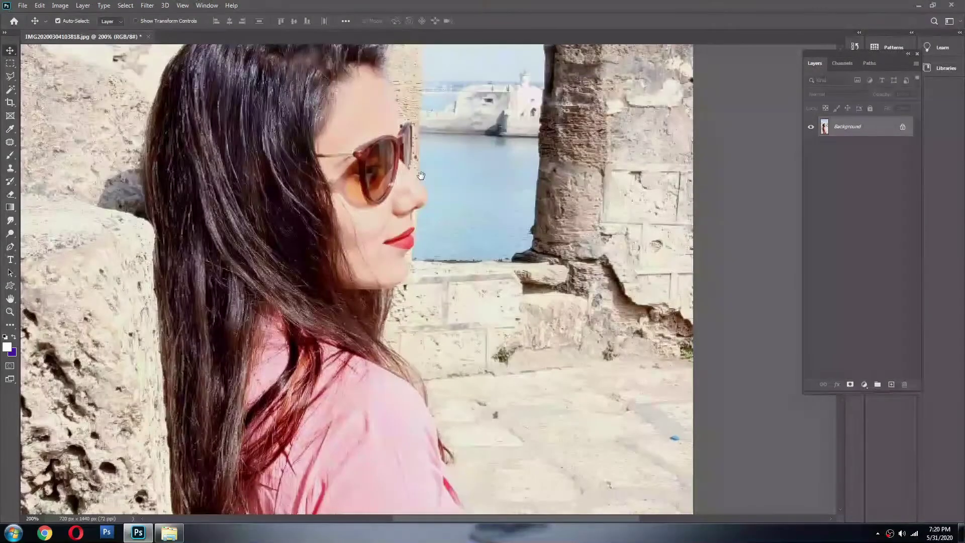
key("ctrl+j")
left_click(148, 5)
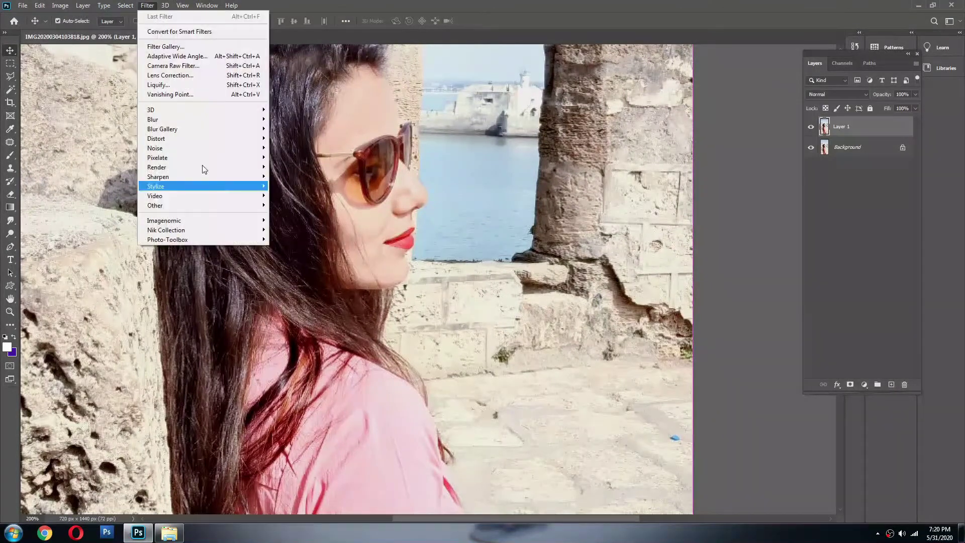
mouse_move(208, 222)
left_click(291, 220)
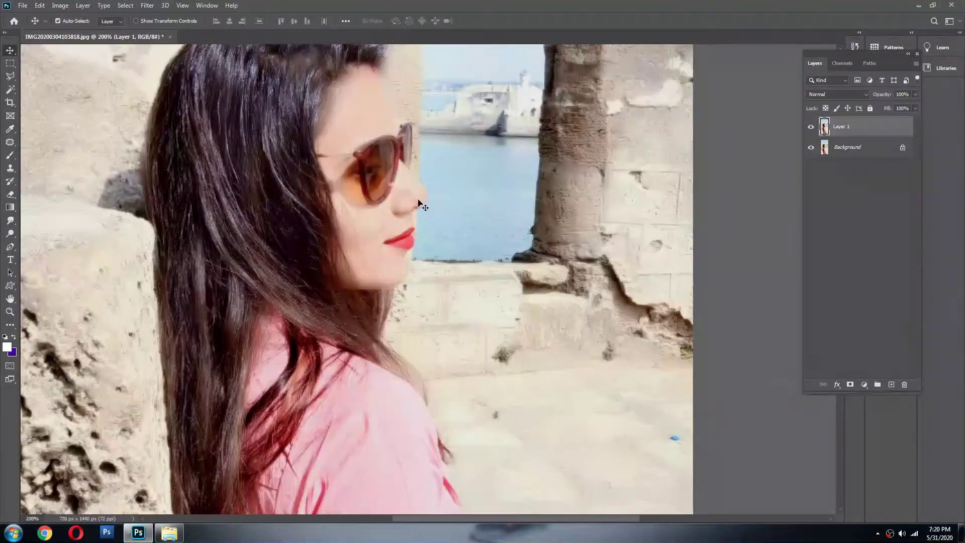
Step: Fade the smoothing filter on the duplicated layer and merge the layer into the background
left_click(380, 205, "alt")
left_click(381, 205, "alt")
left_click(380, 205)
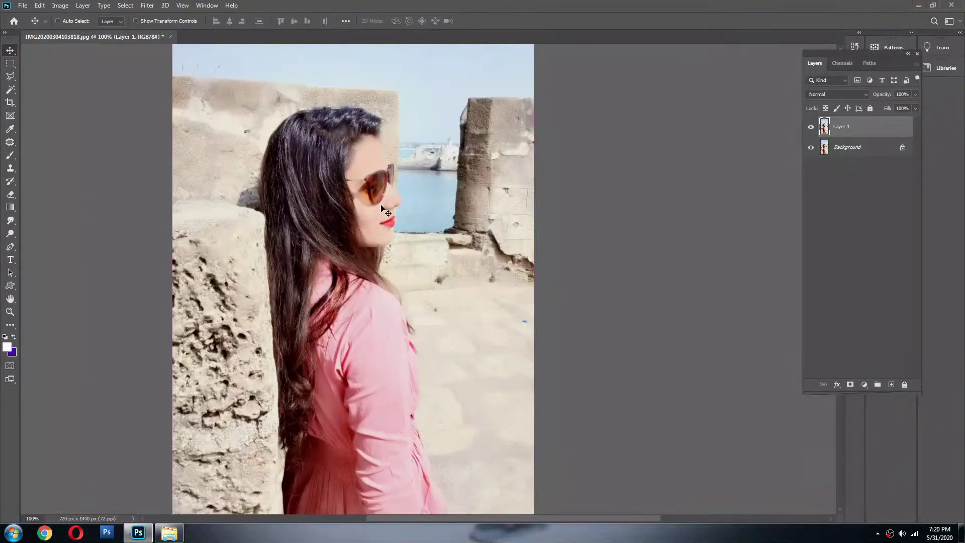
key("ctrl+shift+f")
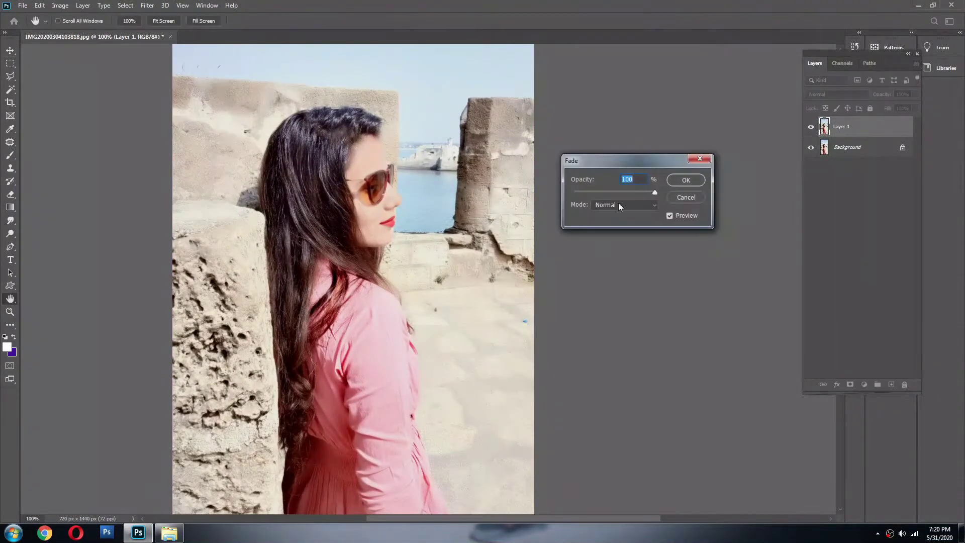
key("Return")
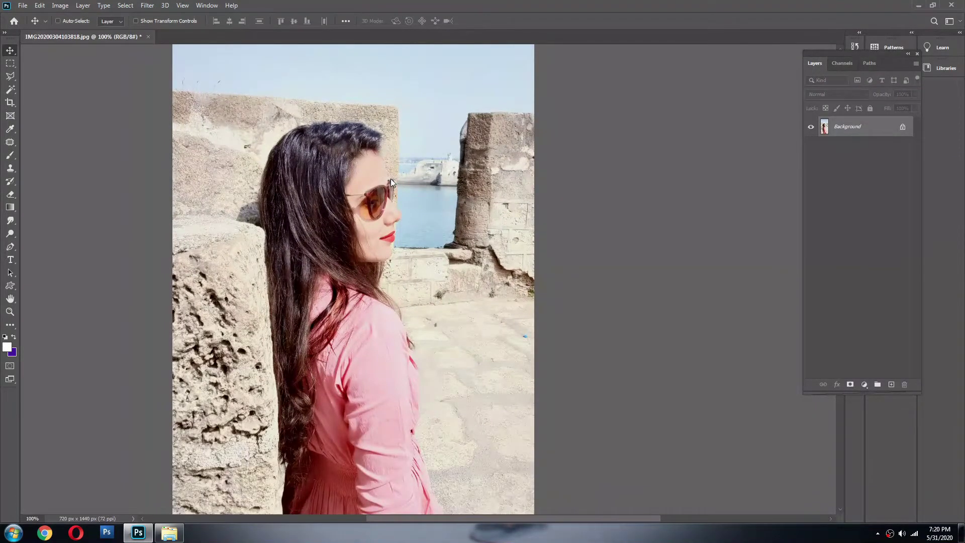
key("ctrl+shift+s")
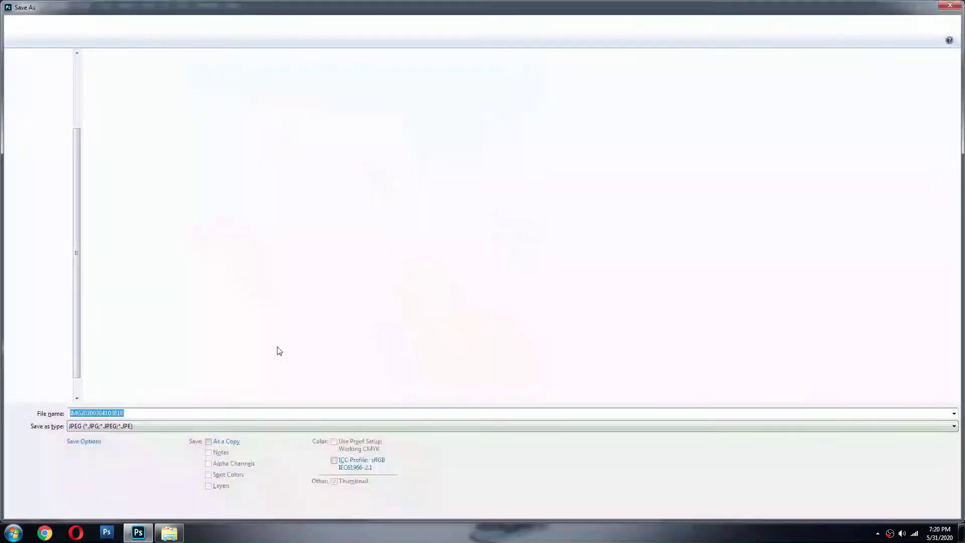
key("Return")
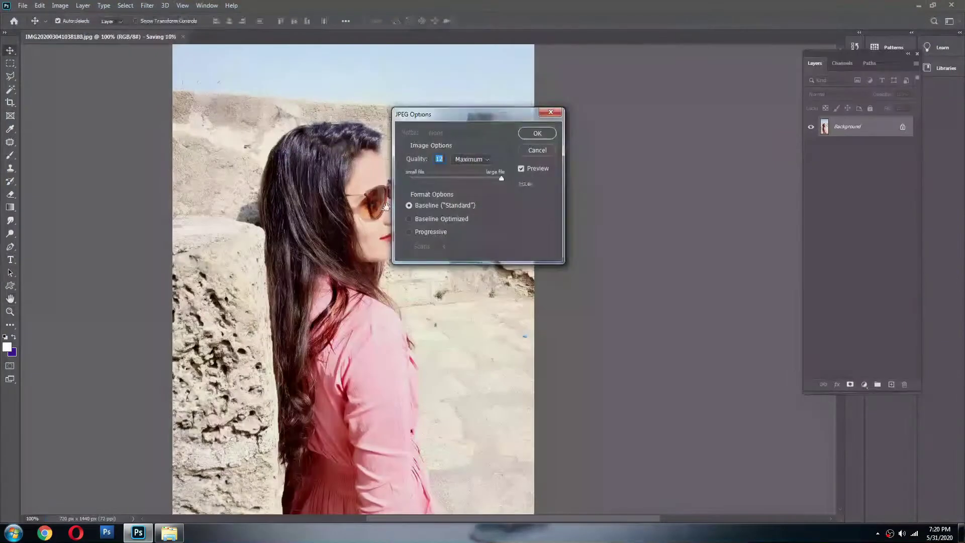
key("Return")
Step: Trace a Pen tool path down the back edge of the woman's hair and dress to her seat
key("p")
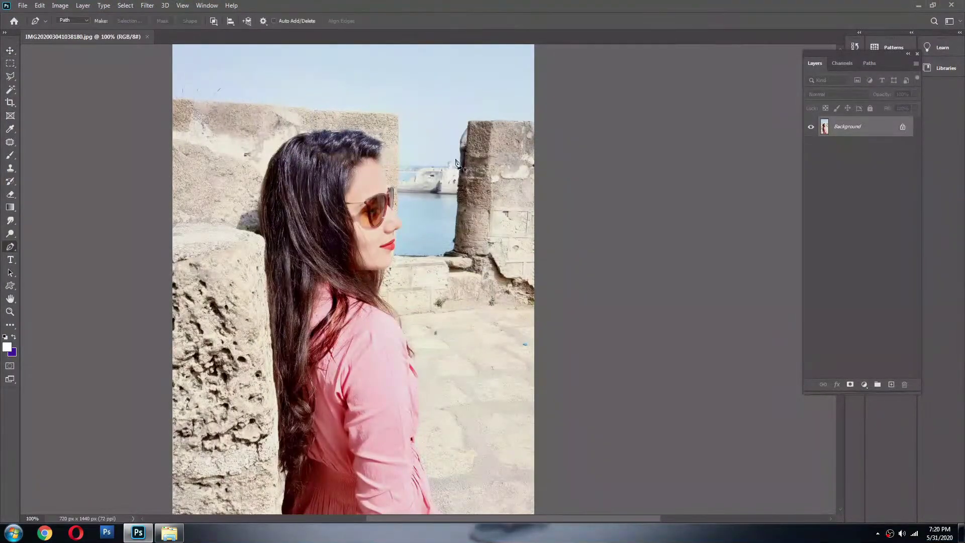
left_click(364, 124, "ctrl")
left_click_drag(254, 277, 269, 269)
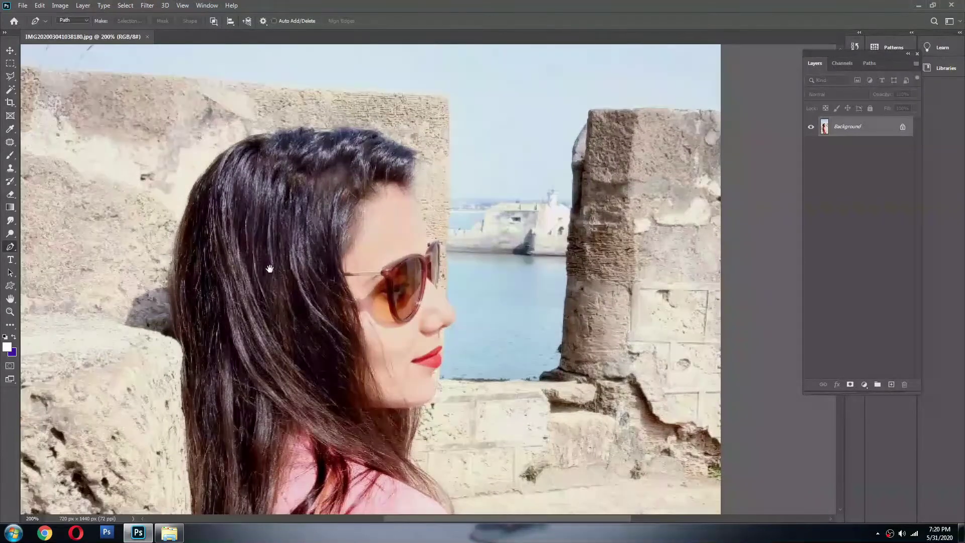
left_click(270, 269, "alt")
left_click(269, 269, "alt")
left_click(314, 232, "ctrl")
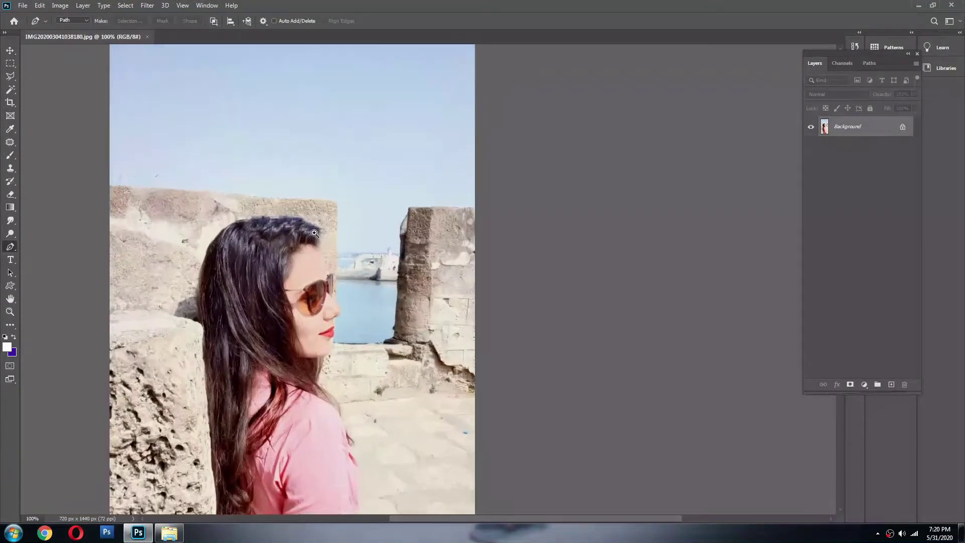
left_click(314, 232, "ctrl")
left_click(314, 232, "ctrl")
left_click_drag(316, 216, 425, 210)
left_click(425, 210, "ctrl")
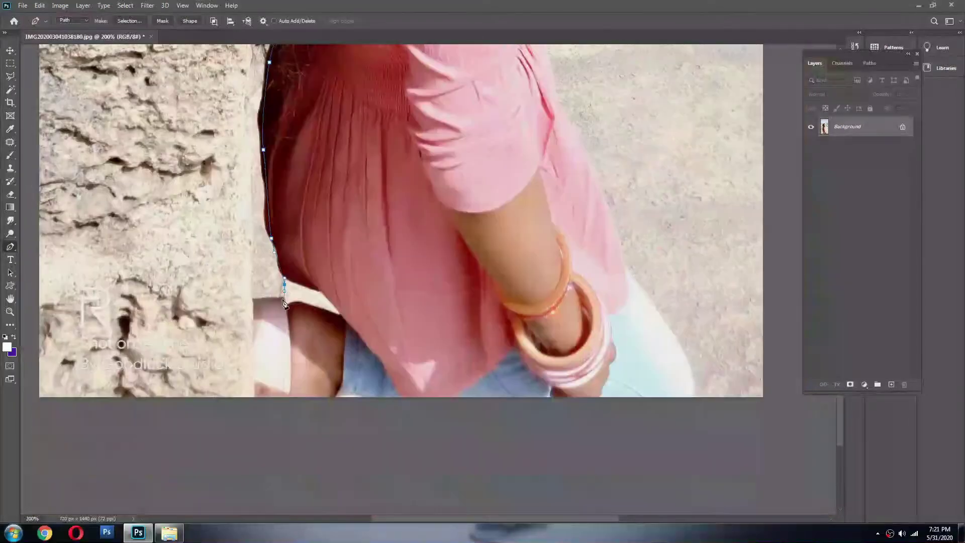
left_click(284, 301)
Step: Continue the path around the jeans and up the front of the dress to the chin and lips
left_click_drag(597, 248, 590, 229)
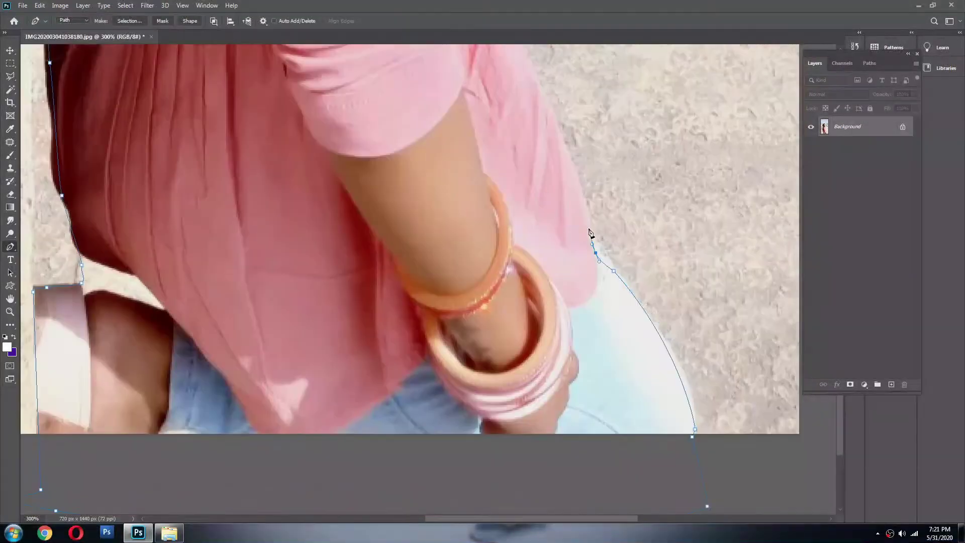
left_click(481, 298)
mouse_move(505, 246)
left_mouse_down()
mouse_move(489, 206)
mouse_move(470, 389)
left_mouse_up()
left_click(505, 245, "alt")
left_click(505, 246, "ctrl")
left_click_drag(469, 366, 471, 360)
left_click_drag(486, 349, 492, 346)
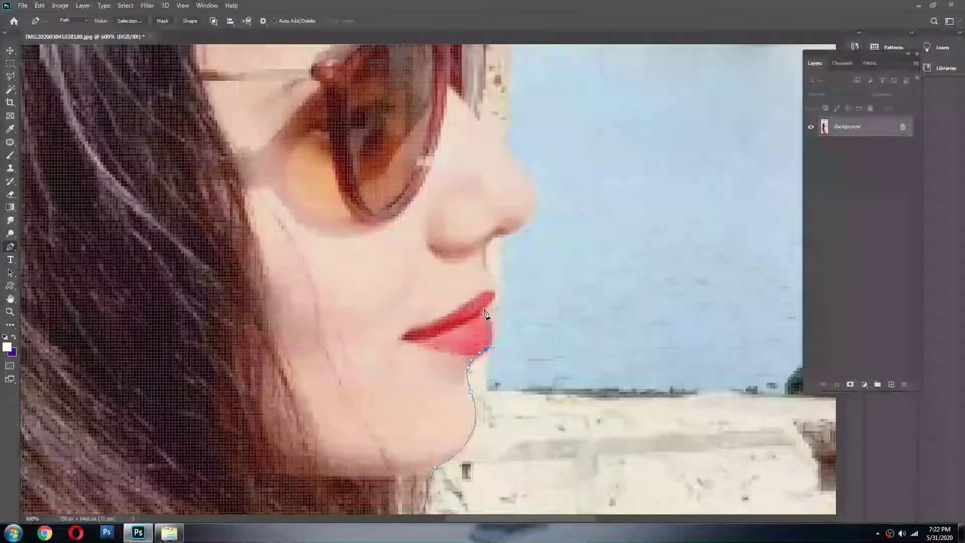
Step: Complete the outline path along the nose, sunglasses, forehead and top of the hair
left_click(491, 246)
left_click(522, 232)
scroll(506, 241, "down", 3)
left_click(506, 241)
scroll(390, 221, "down", 3)
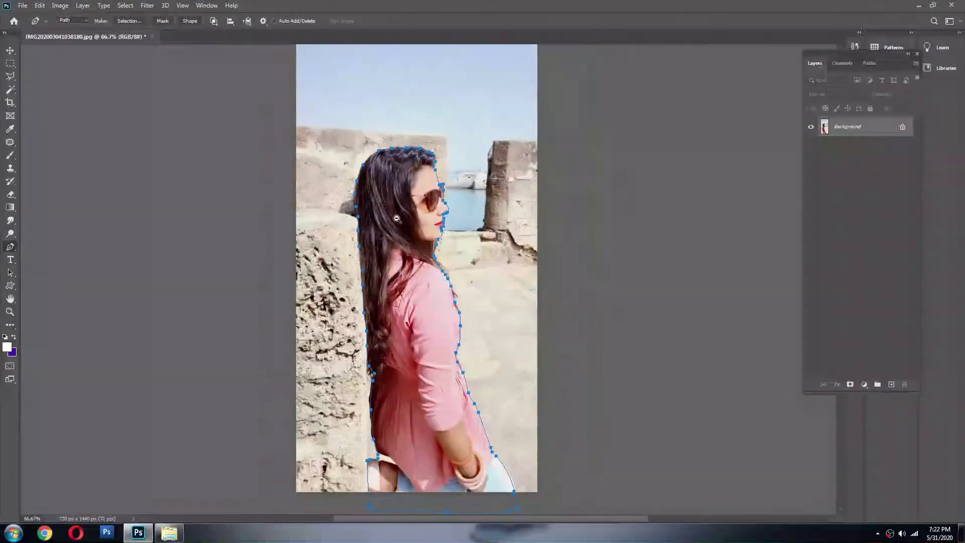
Step: Convert the outline path to a selection and copy the woman onto a new layer
right_click(398, 217)
left_click(431, 258)
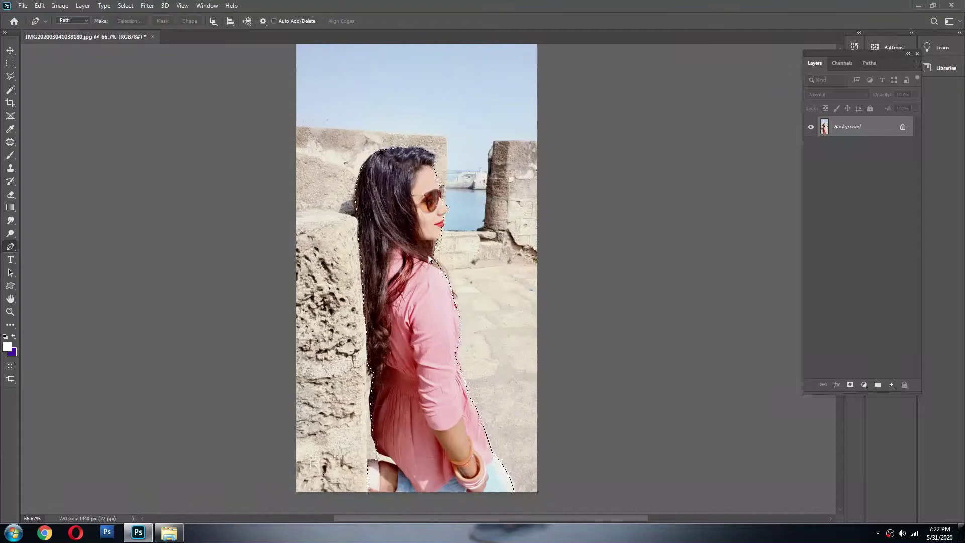
key("ctrl+j")
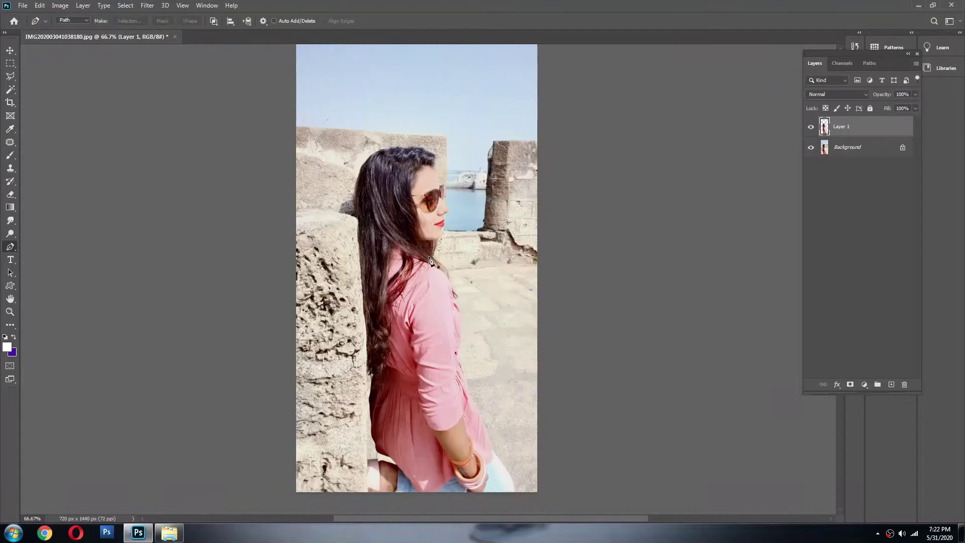
Step: Switch to the file explorer and open the Goodluck Background folder inside CB Editing
key("alt+Tab")
key("super+e")
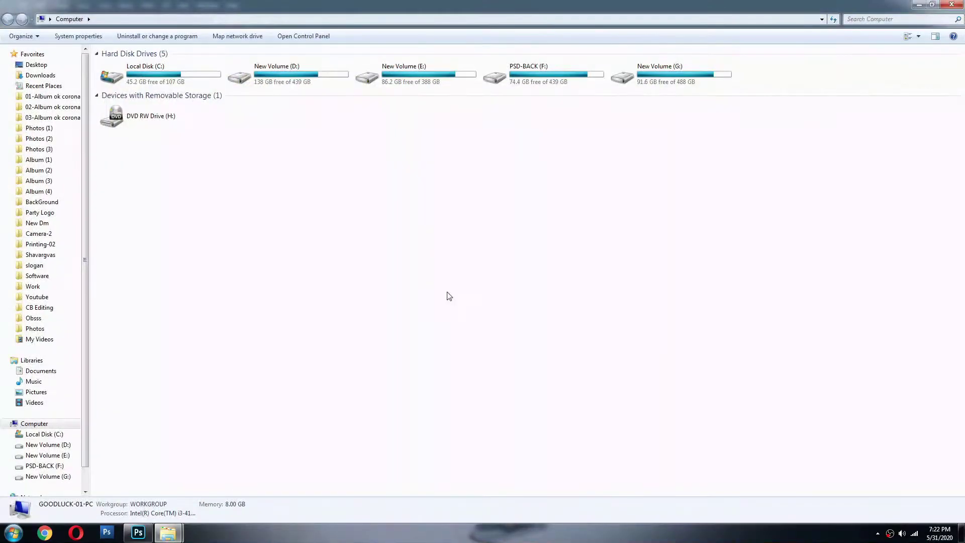
left_click(46, 308)
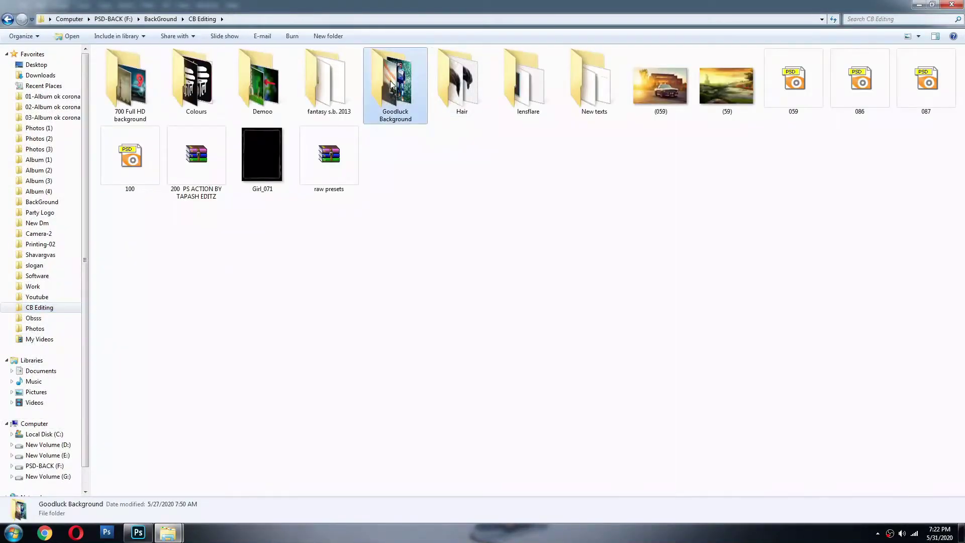
double_click(392, 85)
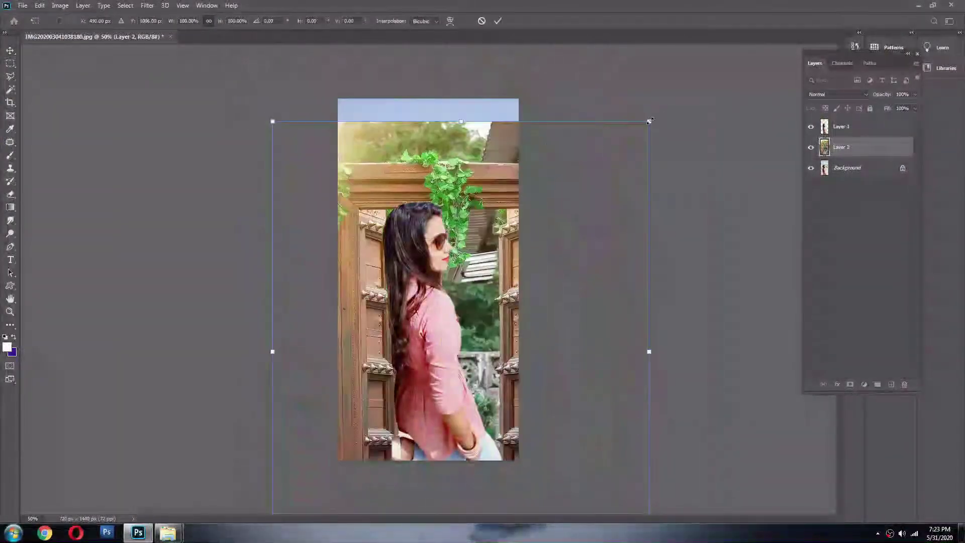
Step: Bring candidate background photos in beneath the cut-out woman's layer and position them behind her
left_click_drag(462, 217, 492, 244)
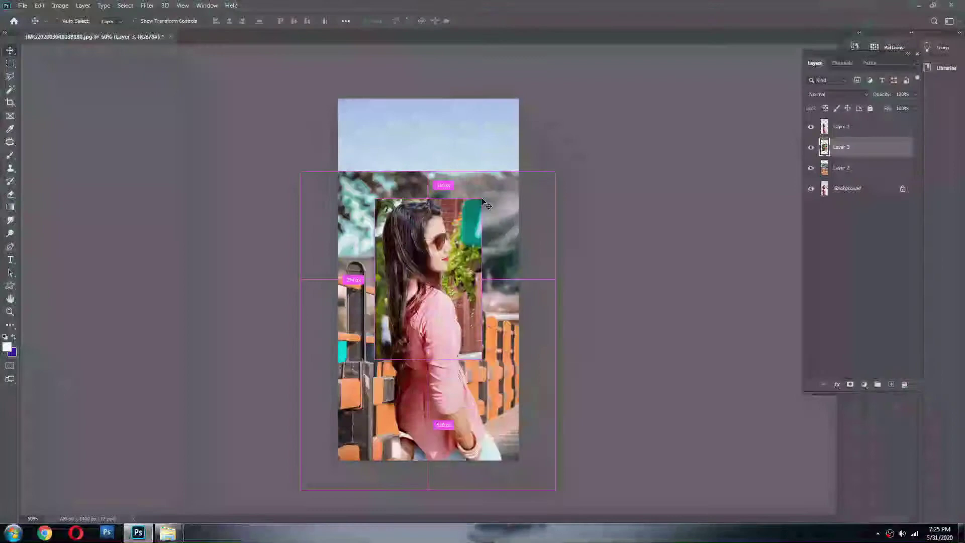
key("alt+Tab")
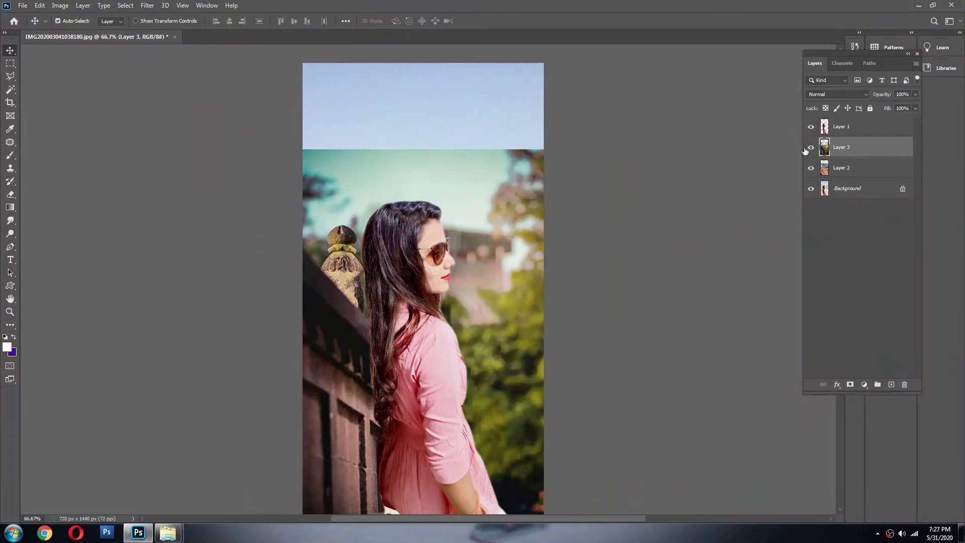
Step: Toggle Layer 3's visibility to compare the stone-wall background with the orange-fence one, and inspect the composition down to the lower edge
left_click(811, 147)
left_click(810, 148)
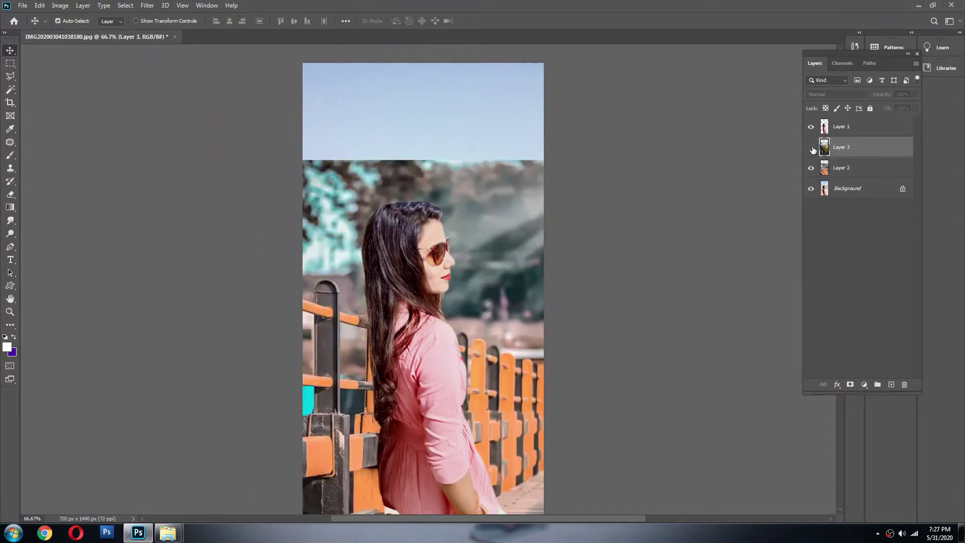
left_click(811, 147)
left_click_drag(508, 211, 501, 211)
left_click(481, 208, "ctrl")
left_click(425, 222, "alt")
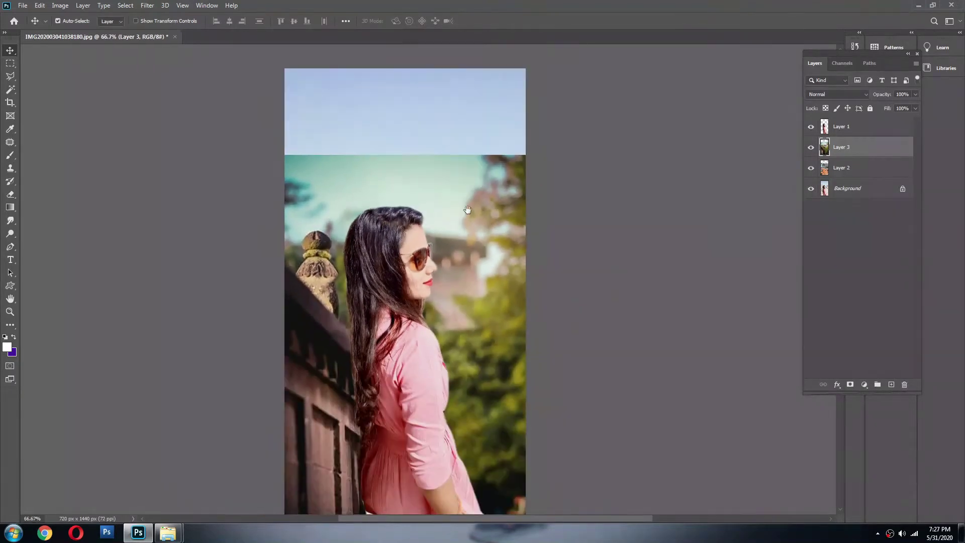
left_click_drag(402, 318, 417, 166)
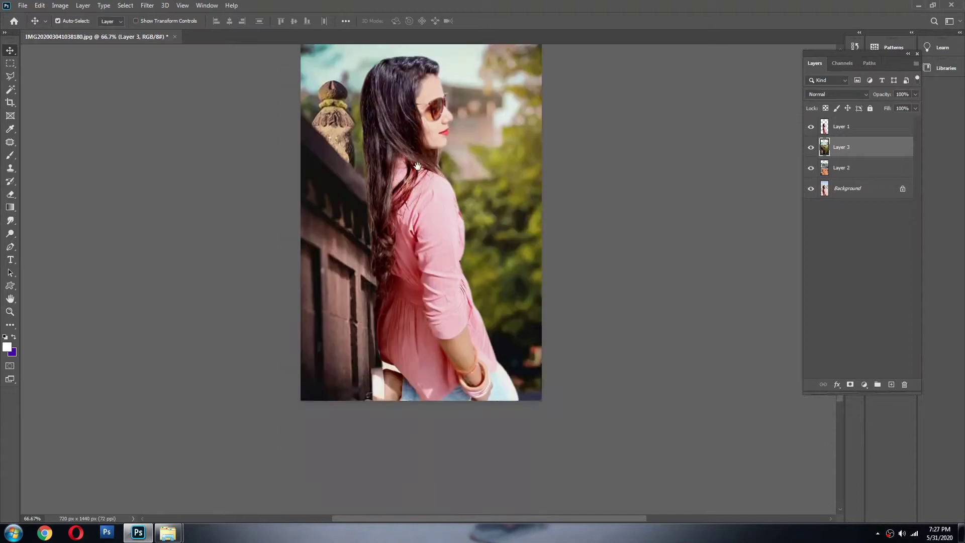
Step: Reposition the stone-wall background behind the woman so that its lower edge lines up with the bottom of the canvas
mouse_move(339, 273)
left_mouse_down()
mouse_move(331, 281)
mouse_move(351, 278)
left_mouse_up()
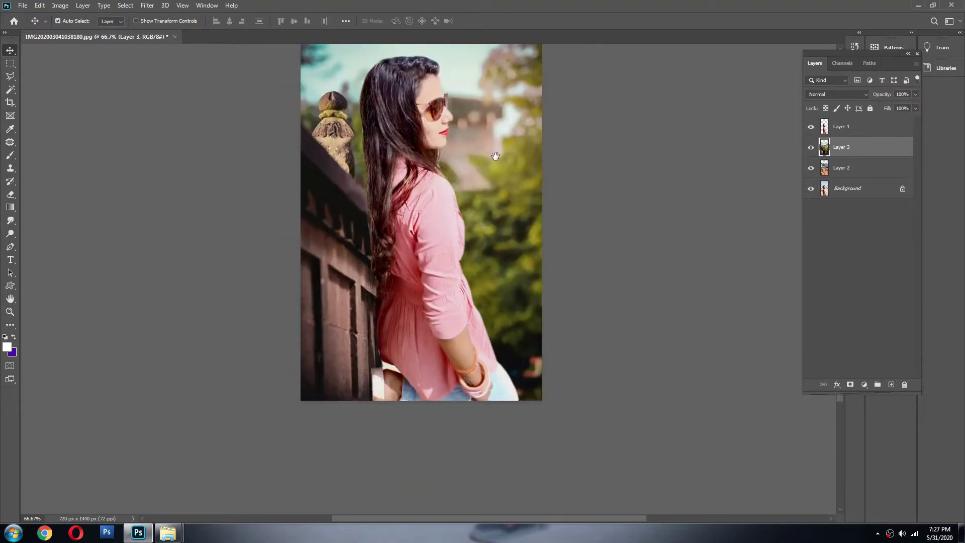
left_click_drag(495, 149, 487, 194)
key("ctrl+t")
left_click_drag(462, 123, 465, 197)
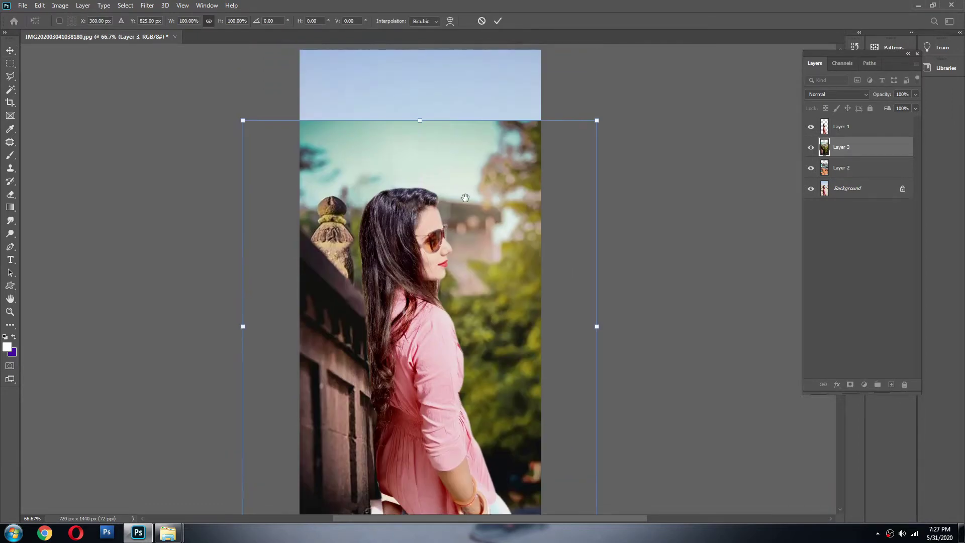
key("Return")
Step: Delete the orange-fence background on Layer 2
left_click(478, 83)
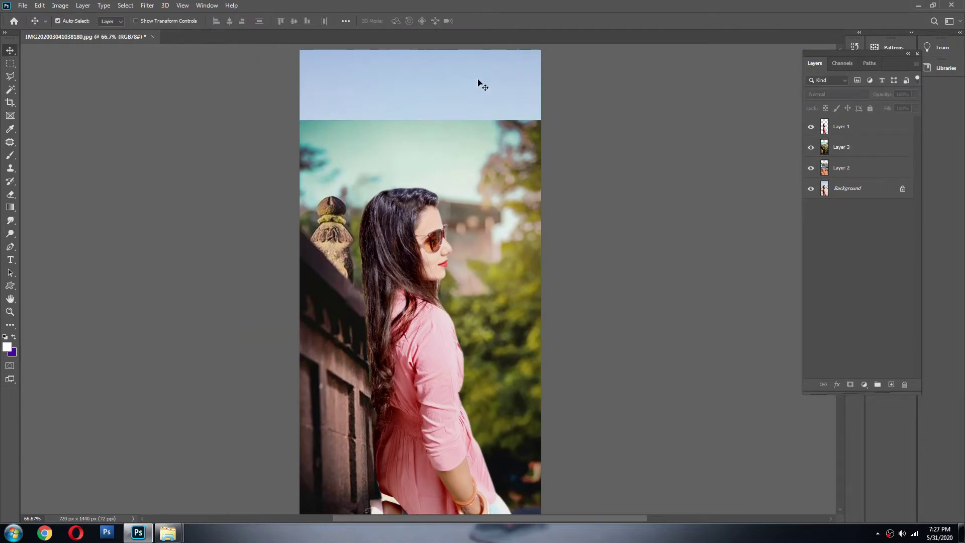
left_click(864, 179)
key("Delete")
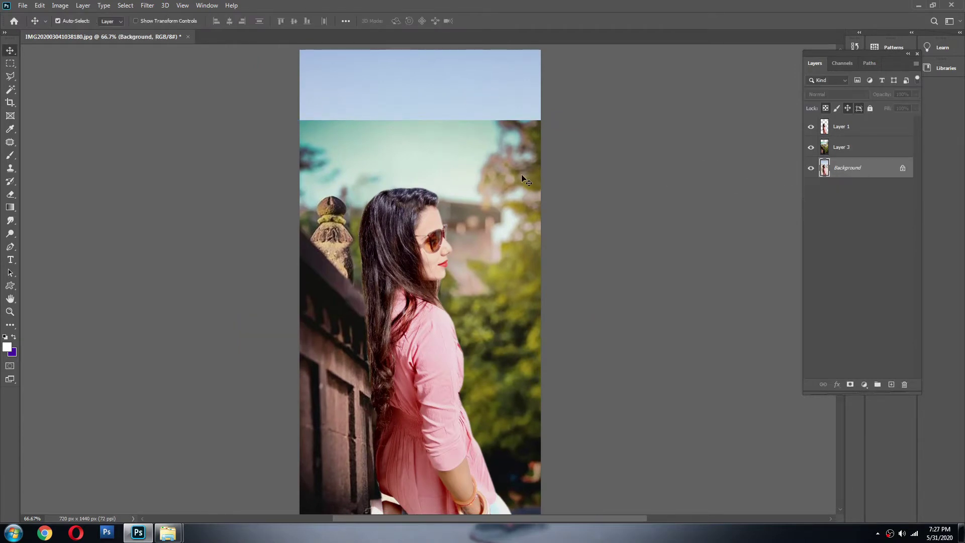
scroll(495, 183, "up", 1)
Step: Check the Goodluck Background folder for alternative backgrounds and return to the portrait document
key("alt+Tab")
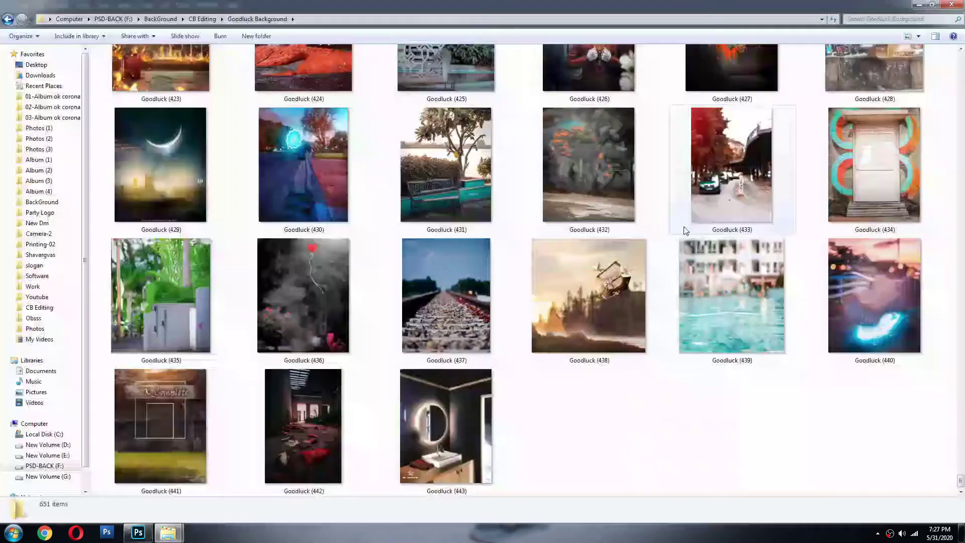
key("alt+Tab")
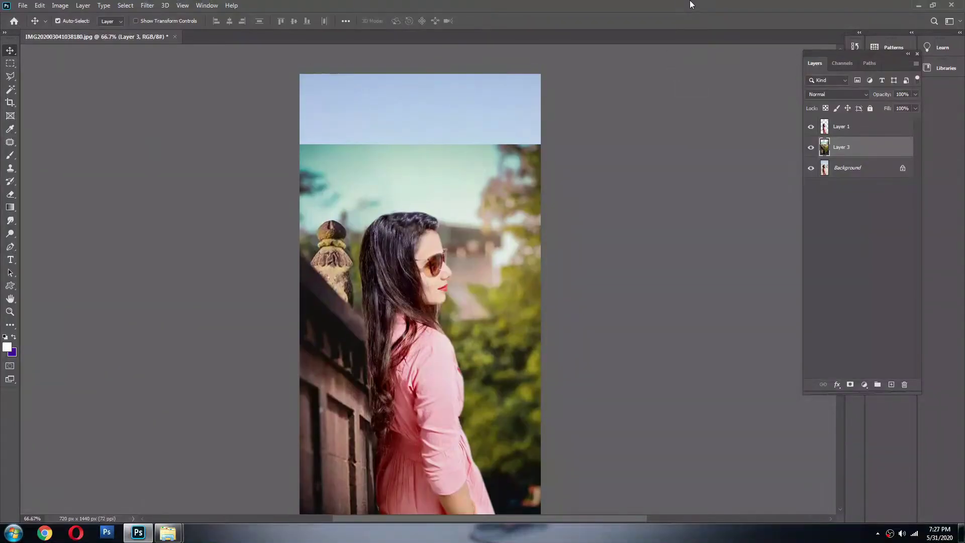
key("alt+Tab")
scroll(209, 213, "up", 3)
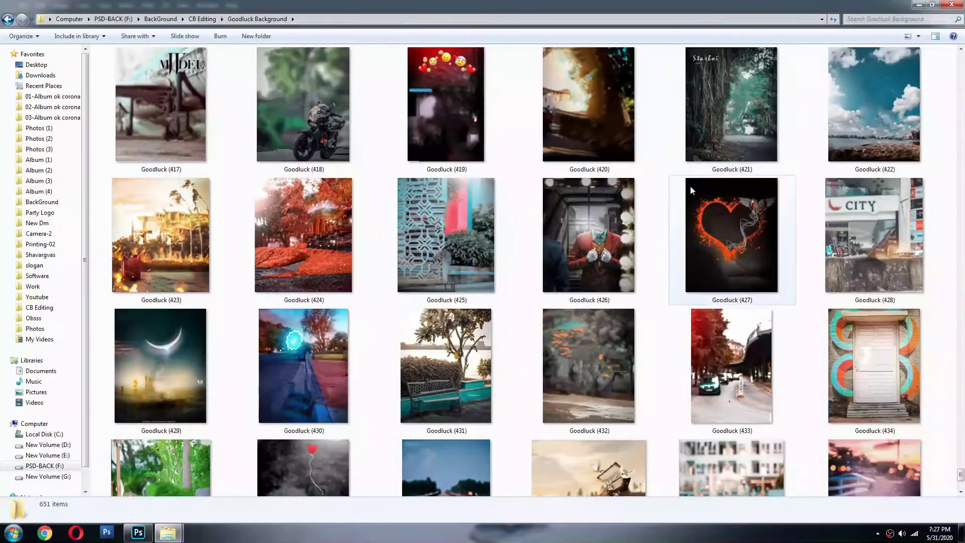
key("alt+Tab")
key("alt+Tab")
key("alt+Tab")
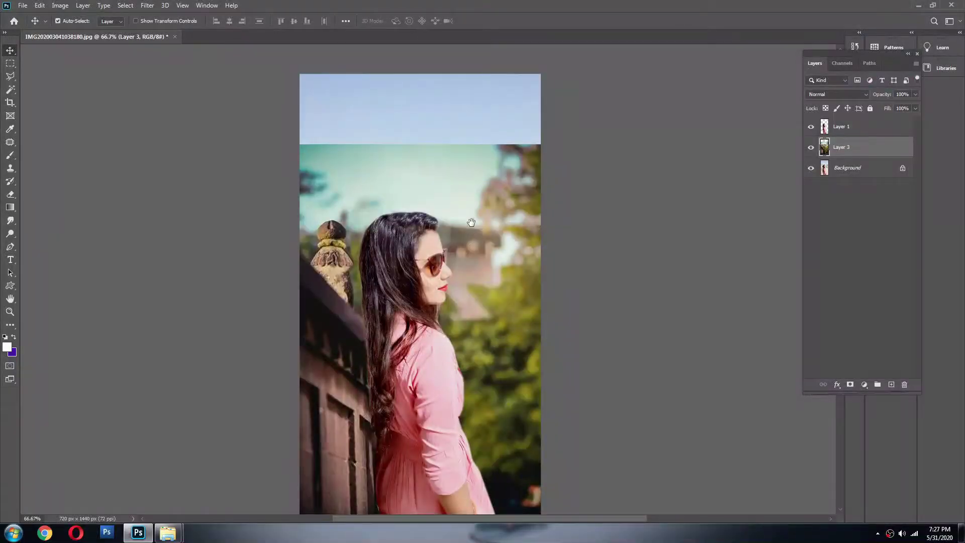
Step: Frame a 7 × 12 in crop at 300 px/in that leaves out the plain sky strip above the stone-wall background
left_click_drag(475, 224, 467, 182)
key("ctrl+minus")
key("c")
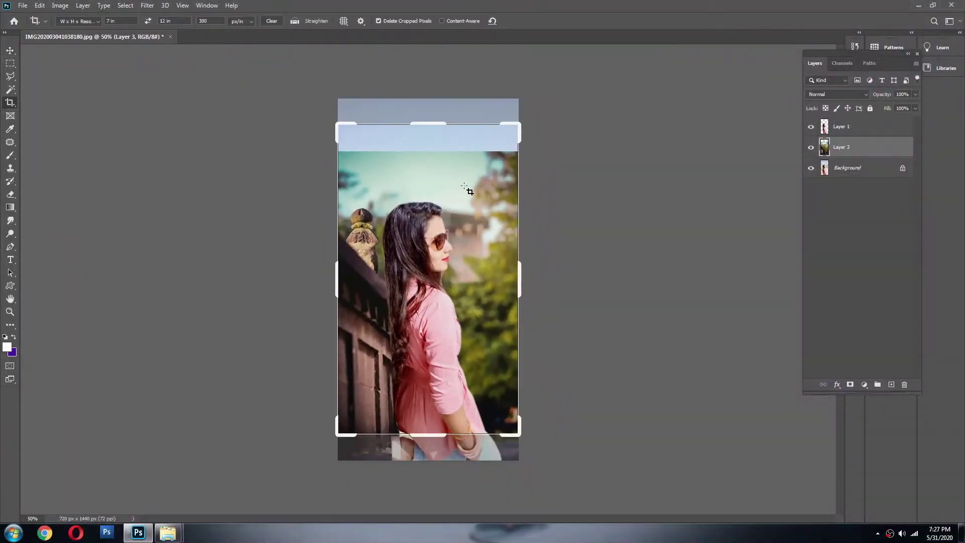
left_click_drag(434, 122, 433, 134)
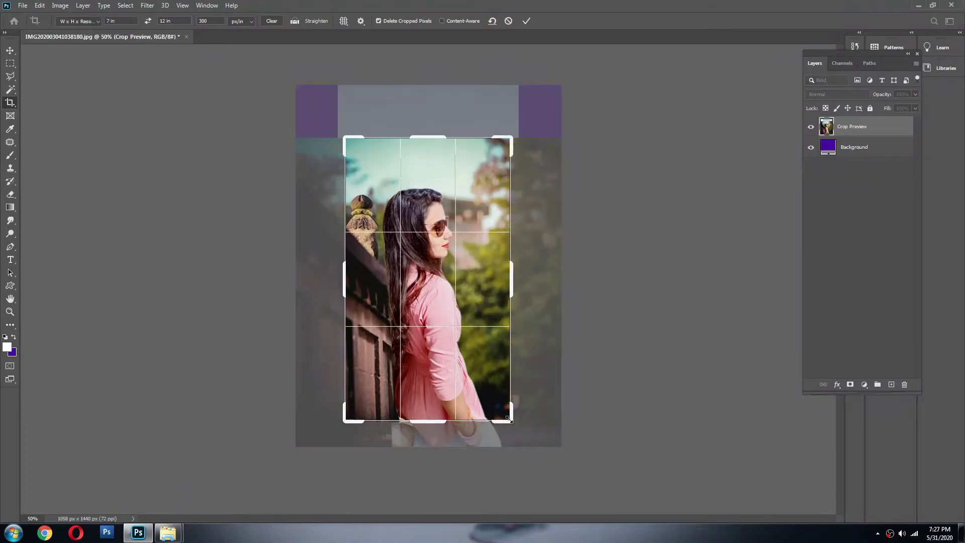
mouse_move(508, 418)
left_mouse_down()
mouse_move(525, 402)
mouse_move(520, 427)
mouse_move(521, 408)
left_mouse_up()
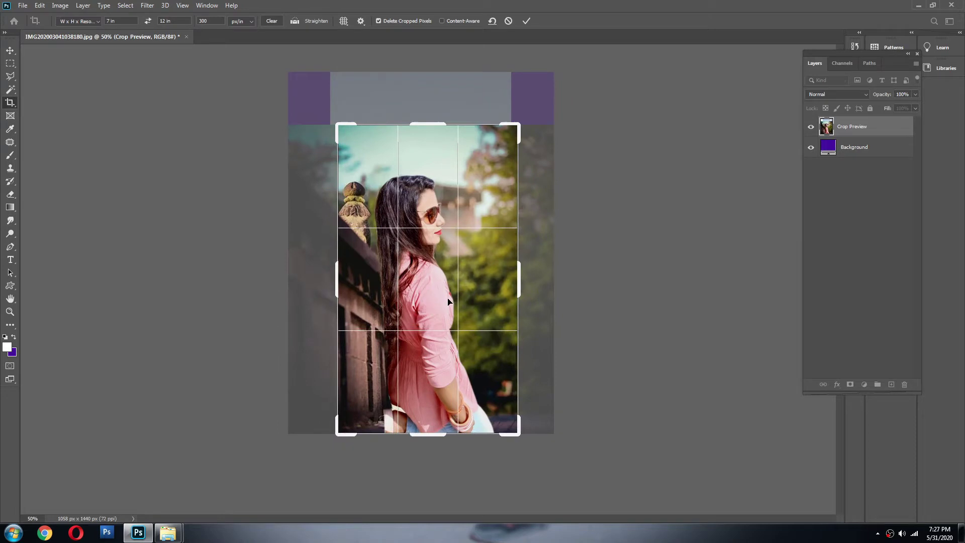
Step: Nudge the image slightly to the right within the crop frame and apply the crop
key("Right")
key("Right")
key("Right")
key("Right")
key("Right")
key("Right")
key("Right")
key("Right")
key("Right")
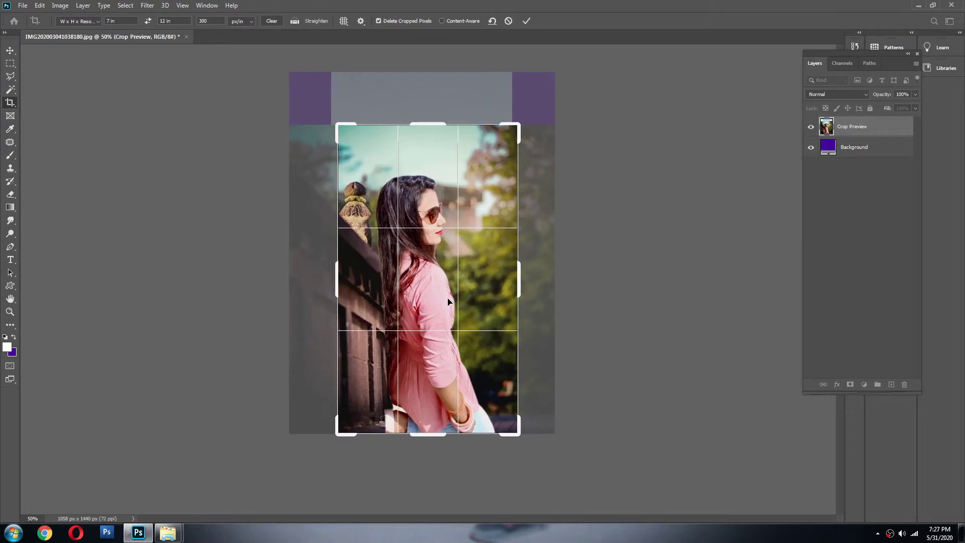
key("Right")
key("Right")
key("Right")
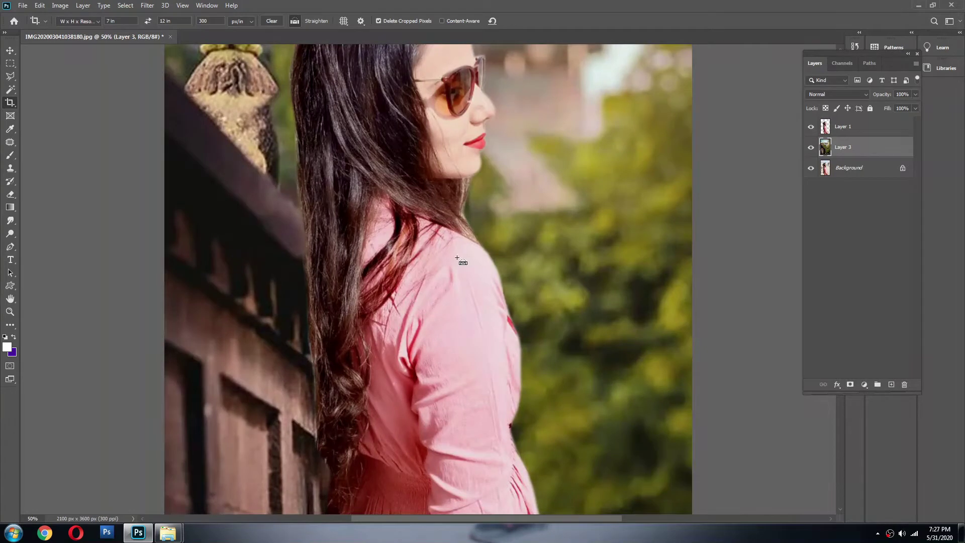
key("ctrl+0")
key("v")
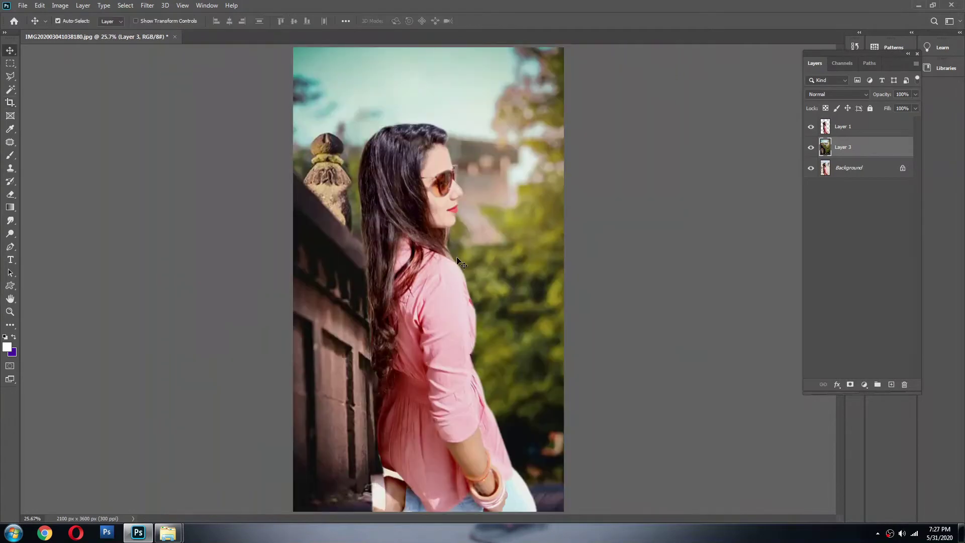
left_click(435, 257)
left_click(825, 127, "ctrl")
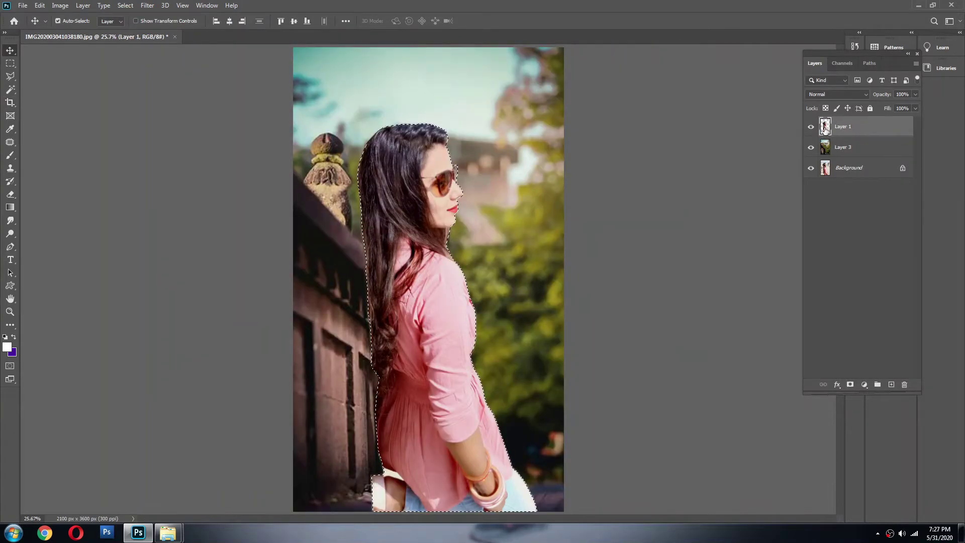
key("ctrl+d")
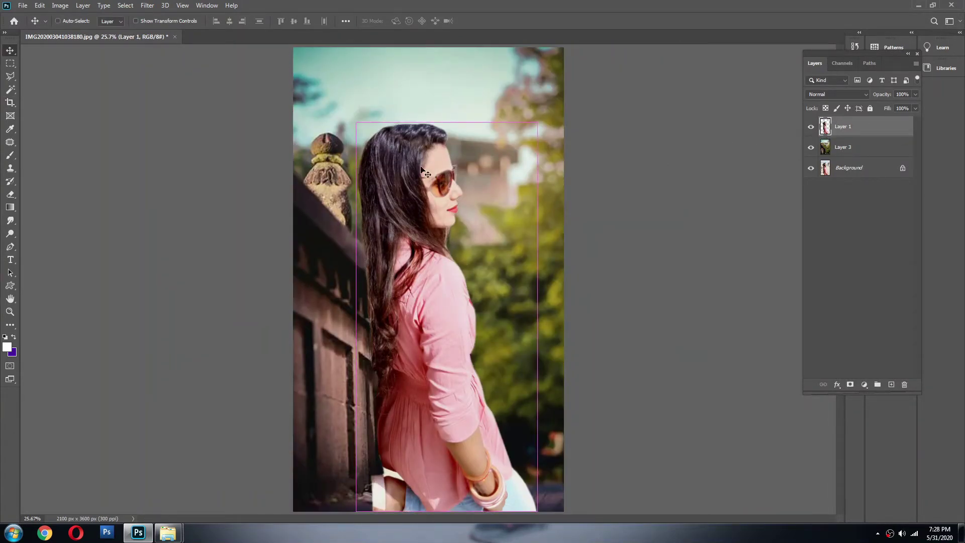
left_click(427, 162, "ctrl")
left_click(422, 156, "ctrl+alt")
Step: Try shifting the stone-wall background on Layer 3 to the left behind the woman, and move it back to fill the canvas
right_click(486, 158)
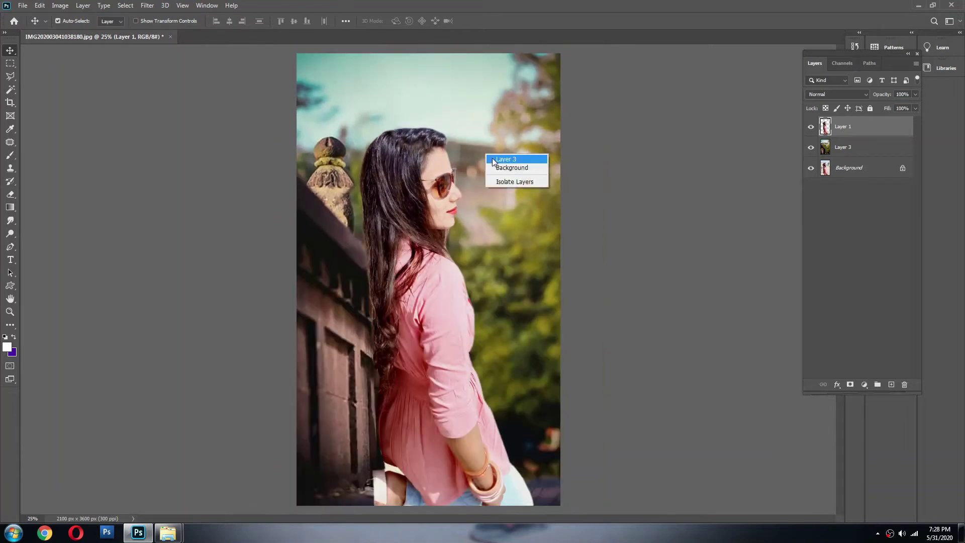
left_click(490, 161)
left_click_drag(490, 166, 465, 173)
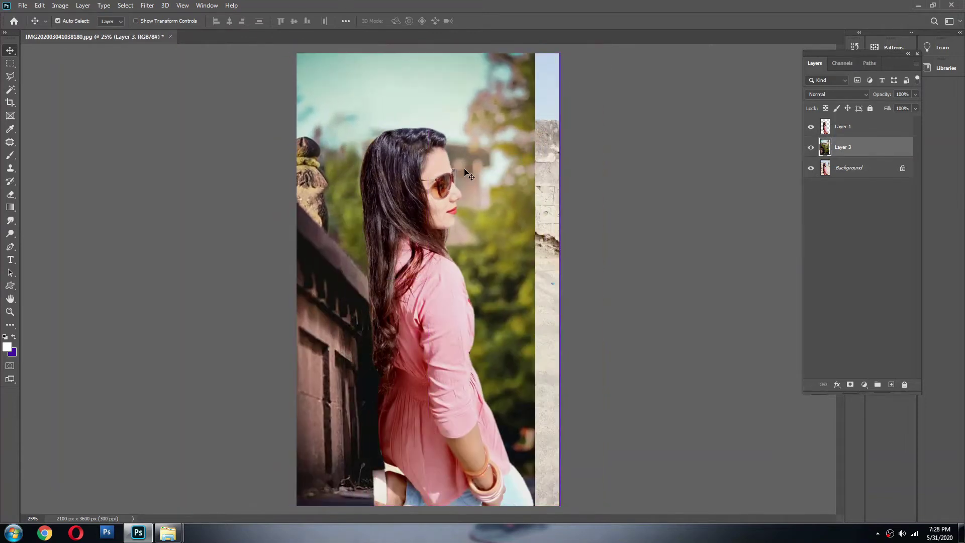
right_click(498, 174)
left_click(510, 173)
left_click_drag(493, 176, 517, 187)
key("ctrl+t")
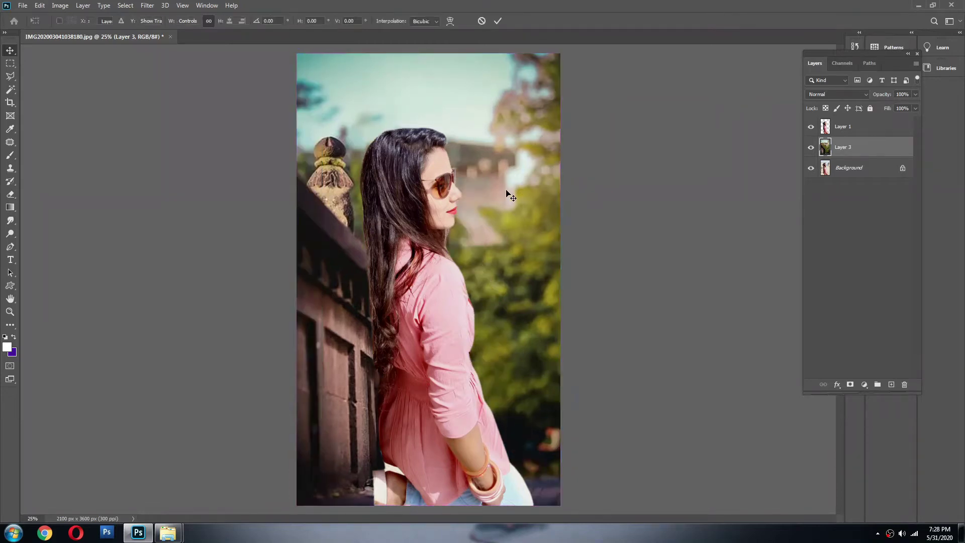
key("Return")
Step: Browse the Goodluck Background folder for another background photo that suits the woman's leaning pose
key("alt+Tab")
key("alt+Tab")
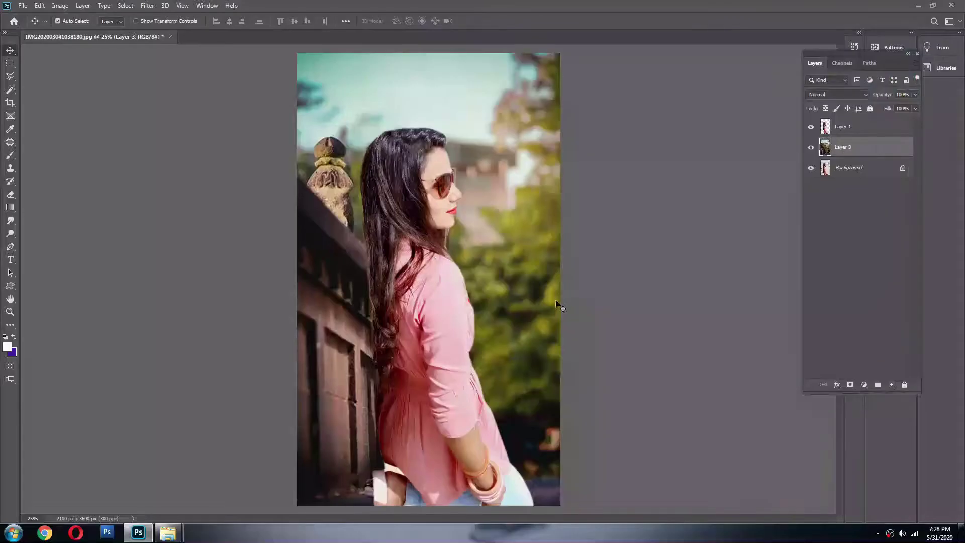
key("alt+Tab")
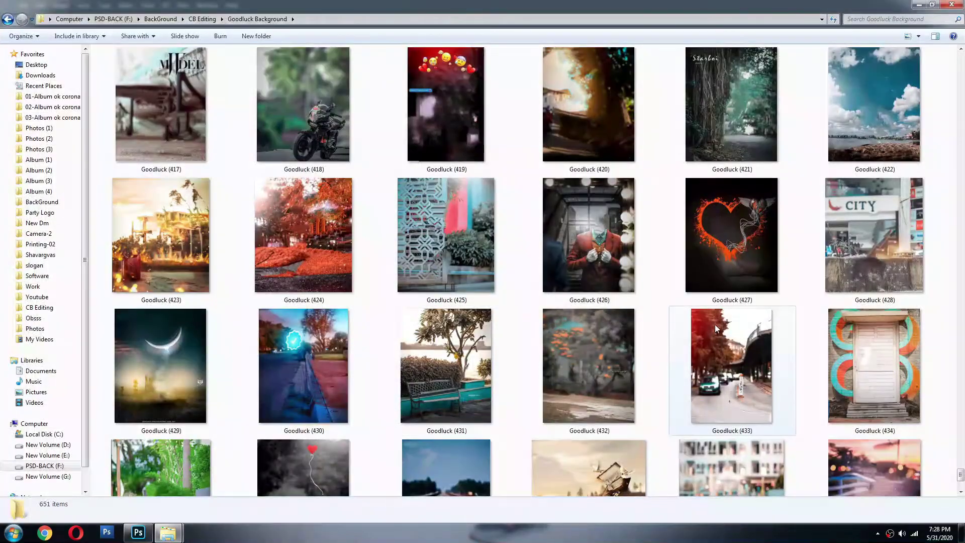
scroll(602, 339, "up", 3)
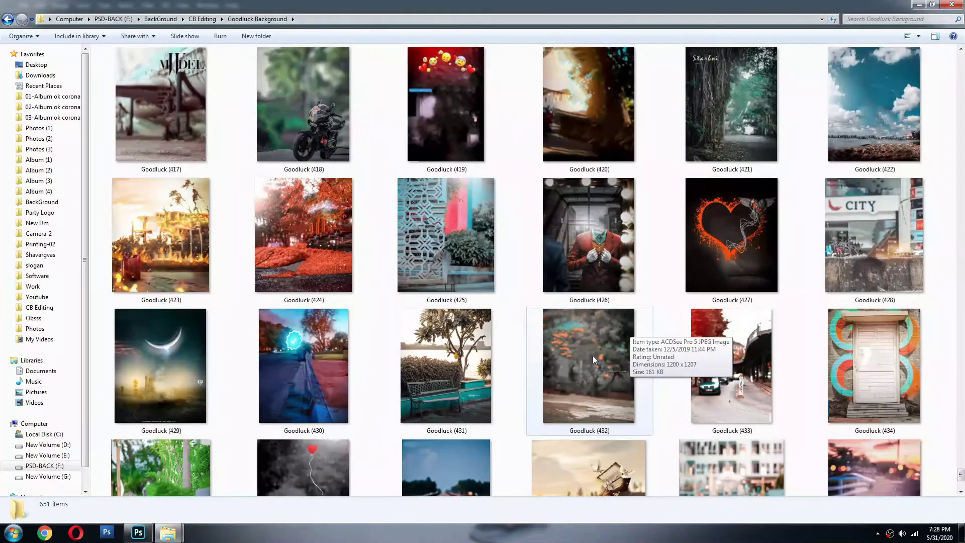
scroll(592, 355, "up", 4)
key("alt+Tab")
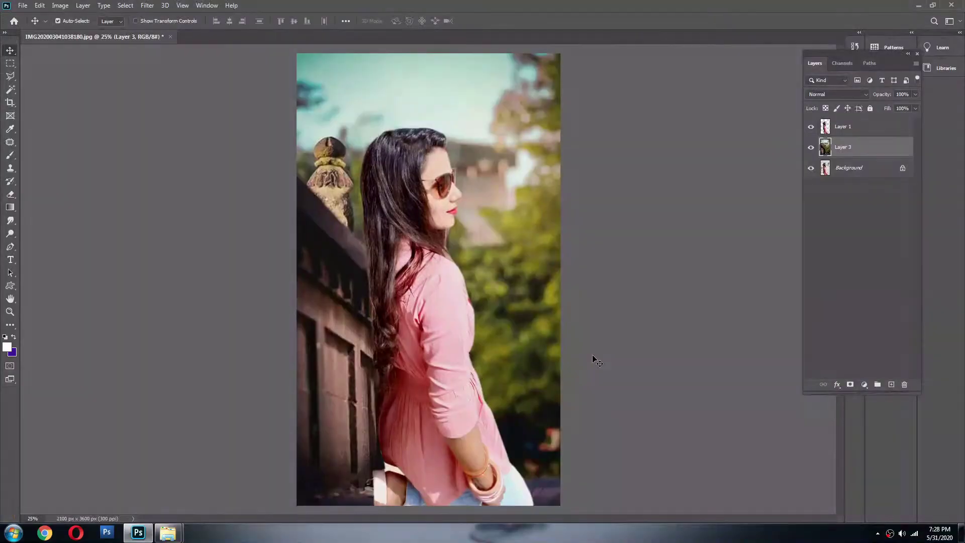
key("alt+Tab")
scroll(592, 355, "up", 6)
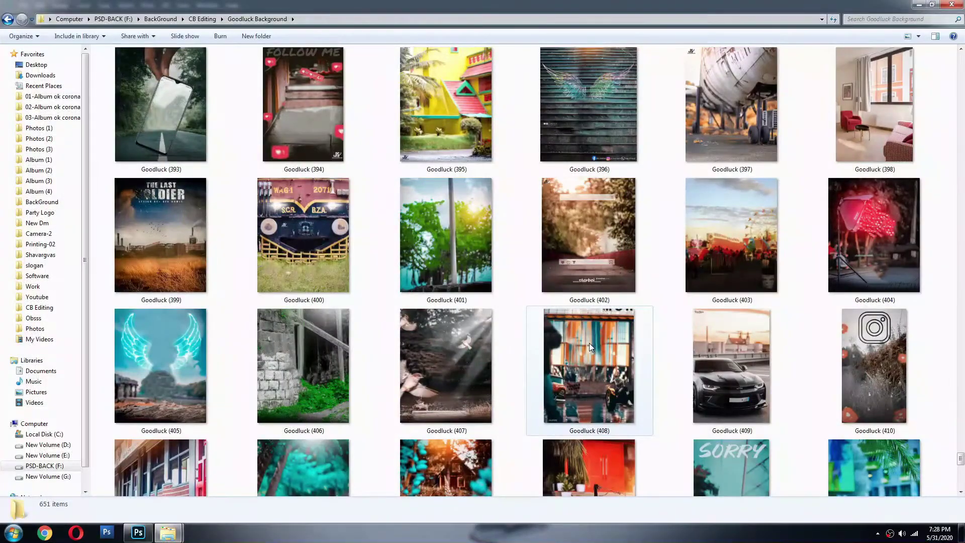
scroll(589, 342, "up", 3)
scroll(589, 343, "up", 3)
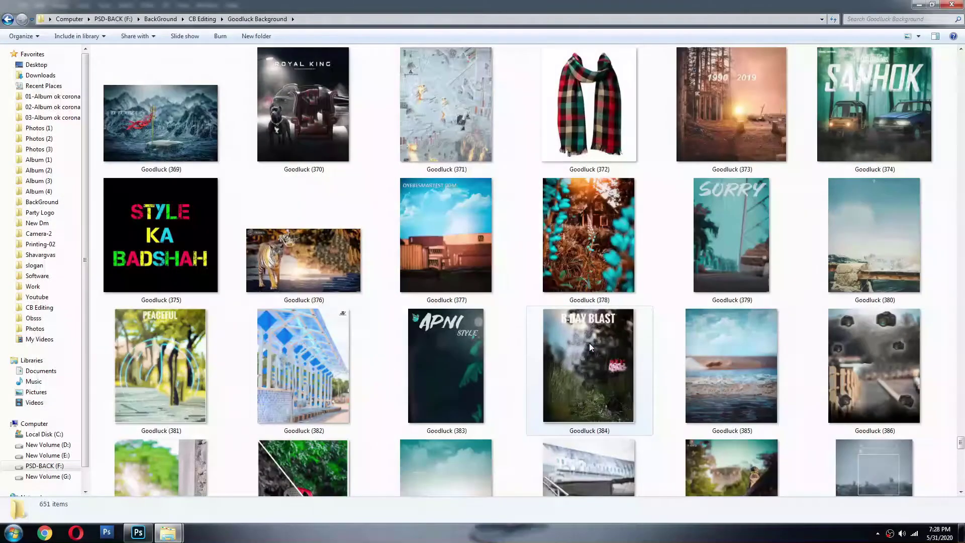
scroll(589, 342, "down", 3)
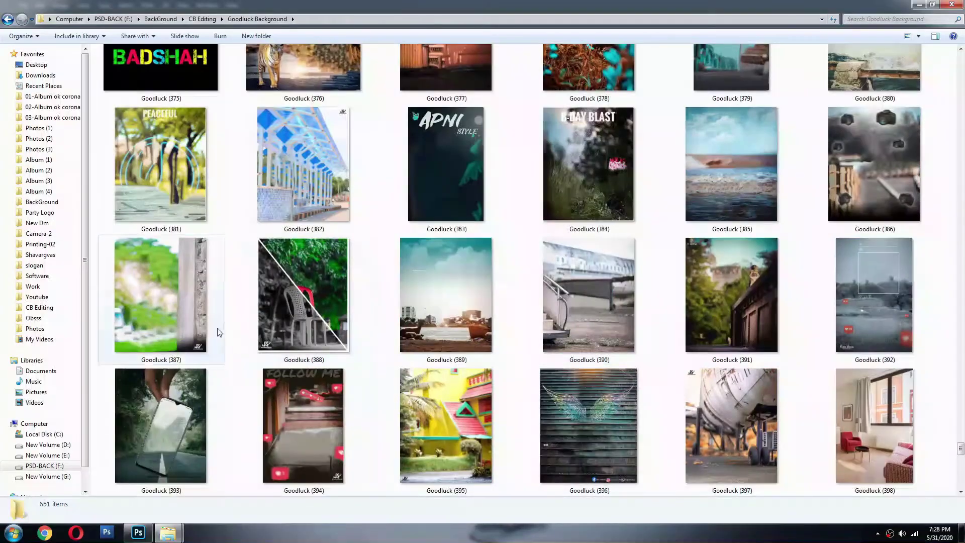
Step: Try the pillar background Goodluck (387) behind the woman, flipped horizontally and centred with its top on the canvas edge, and delete it
left_click_drag(216, 332, 511, 162)
right_click(494, 233)
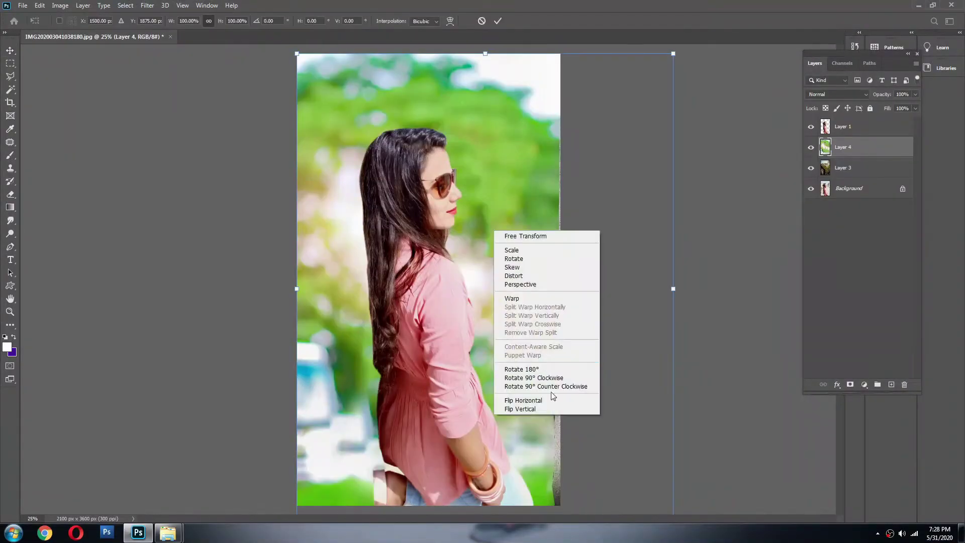
left_click(553, 397)
left_click_drag(512, 262, 473, 291)
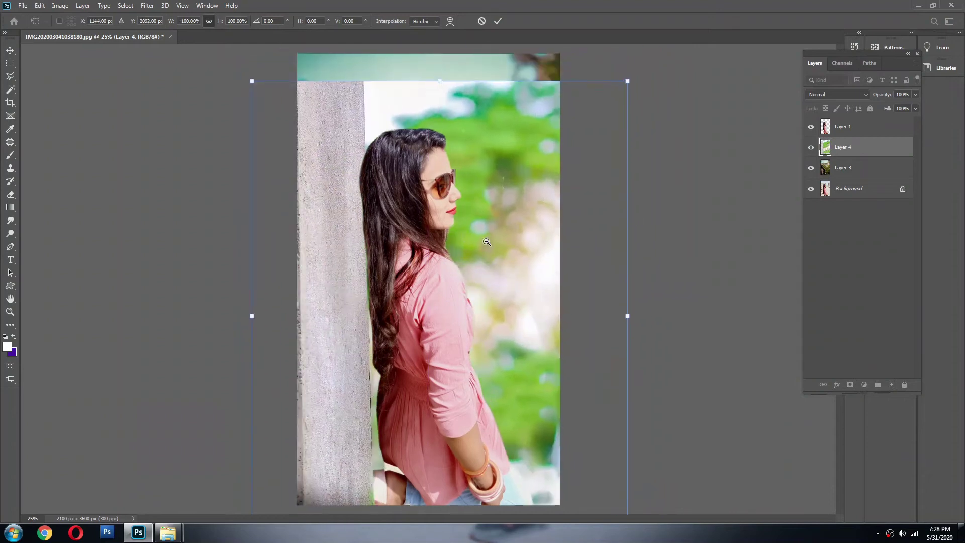
key("ctrl+minus")
mouse_move(477, 223)
left_mouse_down()
mouse_move(475, 214)
mouse_move(454, 214)
mouse_move(487, 226)
left_mouse_up()
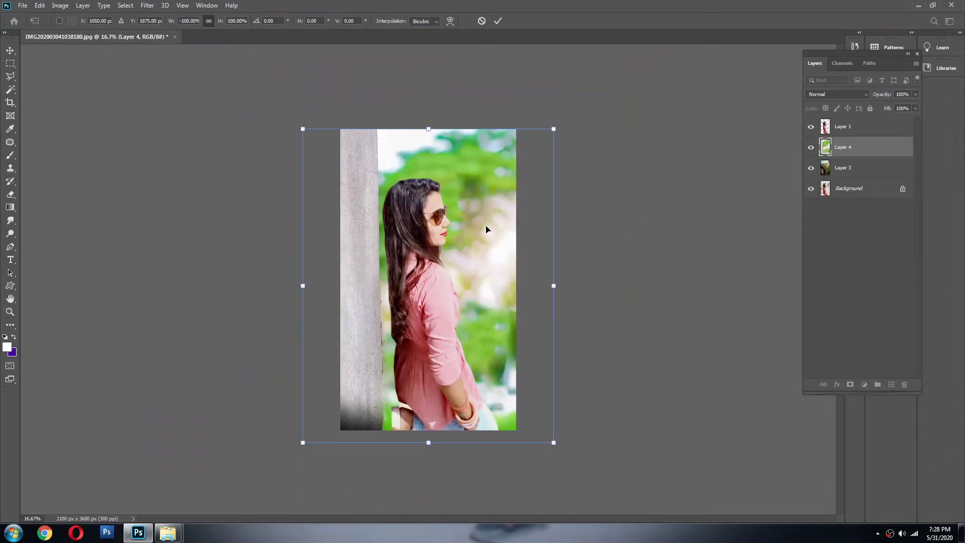
key("Return")
key("Delete")
Step: Browse back through the Goodluck Background folder for another wall background and pick Goodluck (239)
key("alt+Tab")
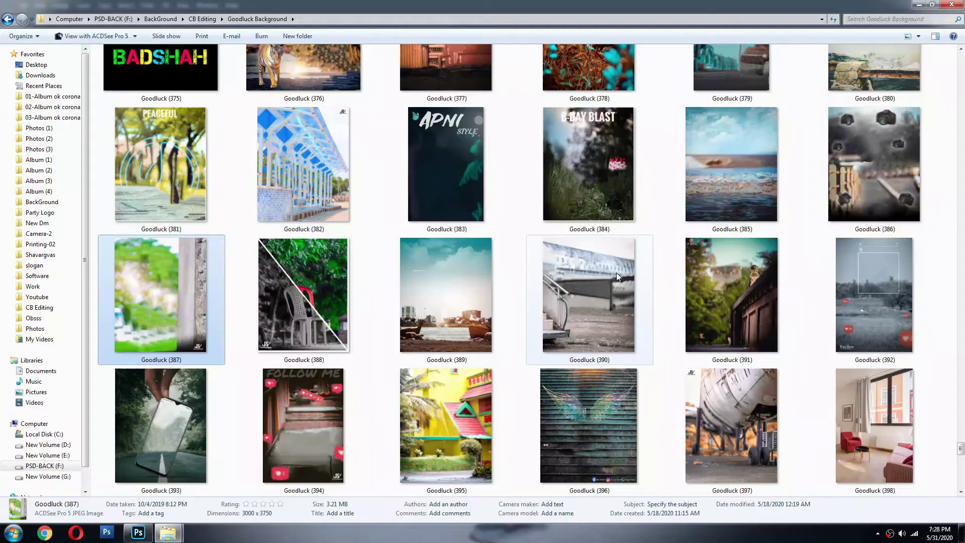
scroll(616, 272, "up", 2)
scroll(590, 315, "up", 4)
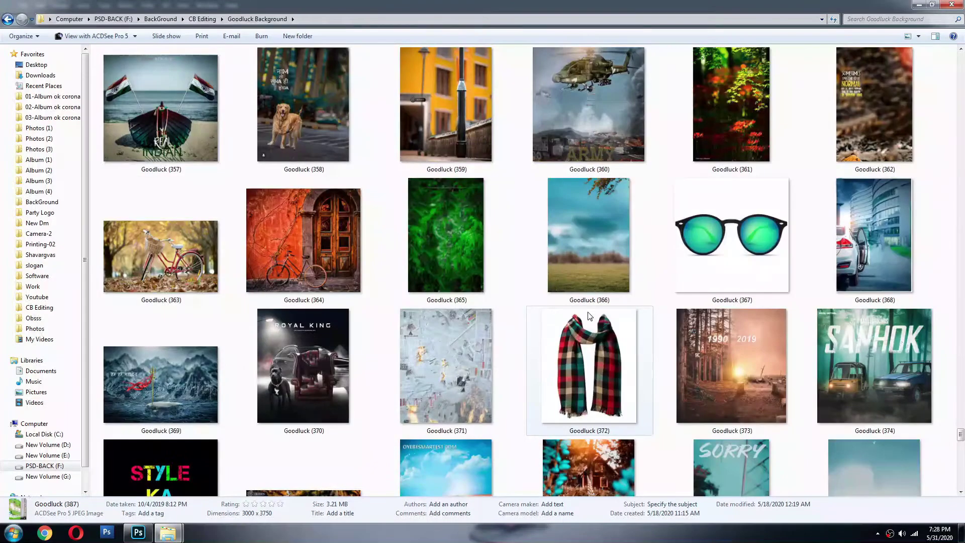
scroll(591, 316, "up", 4)
scroll(591, 316, "up", 8)
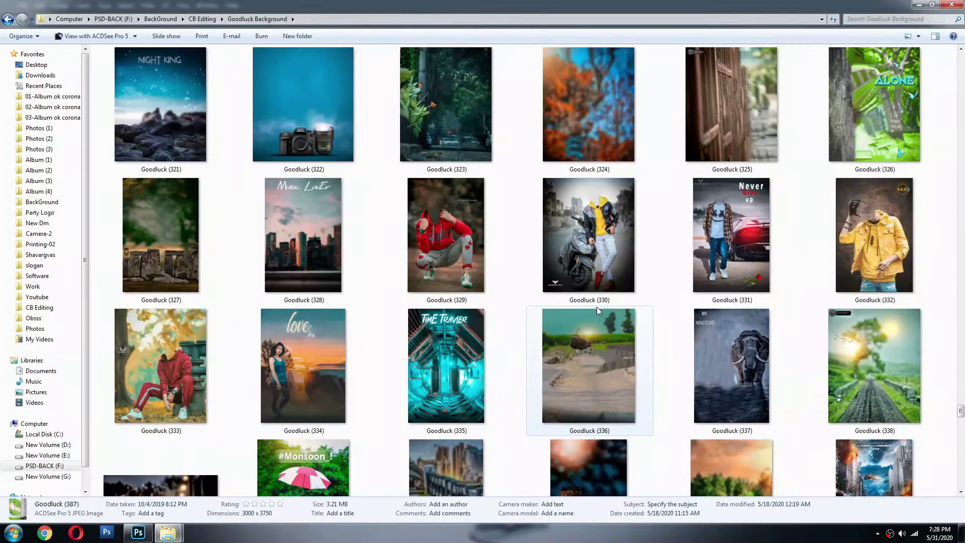
scroll(597, 309, "up", 8)
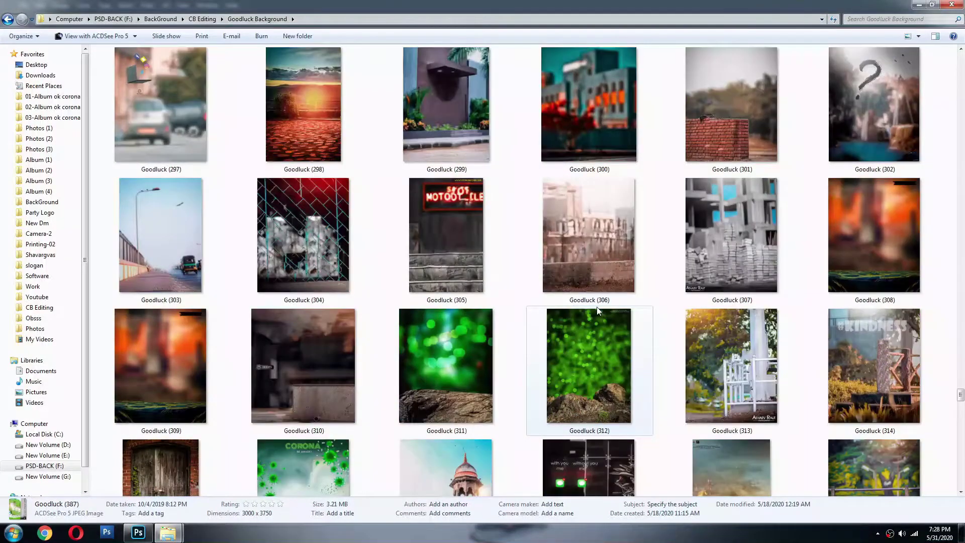
scroll(597, 310, "up", 8)
scroll(598, 311, "up", 4)
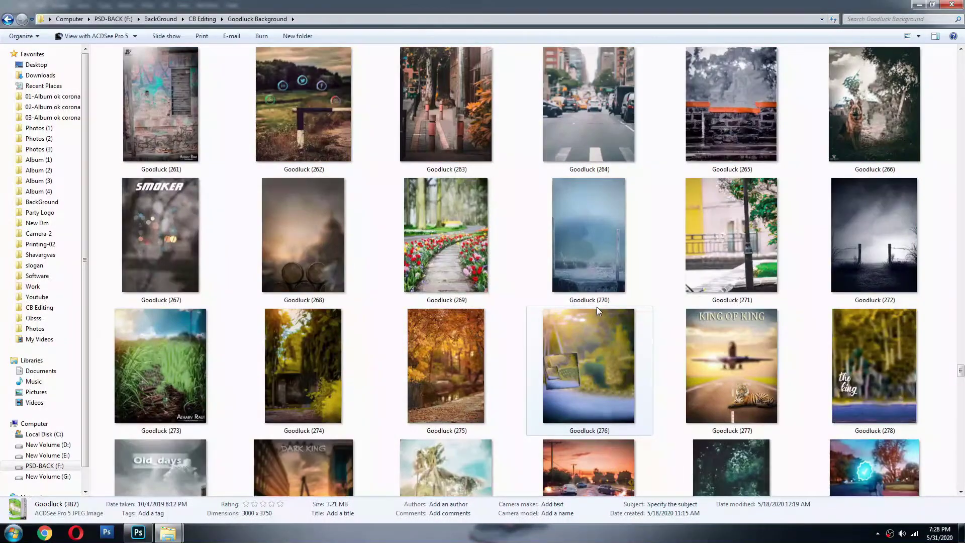
scroll(598, 310, "up", 4)
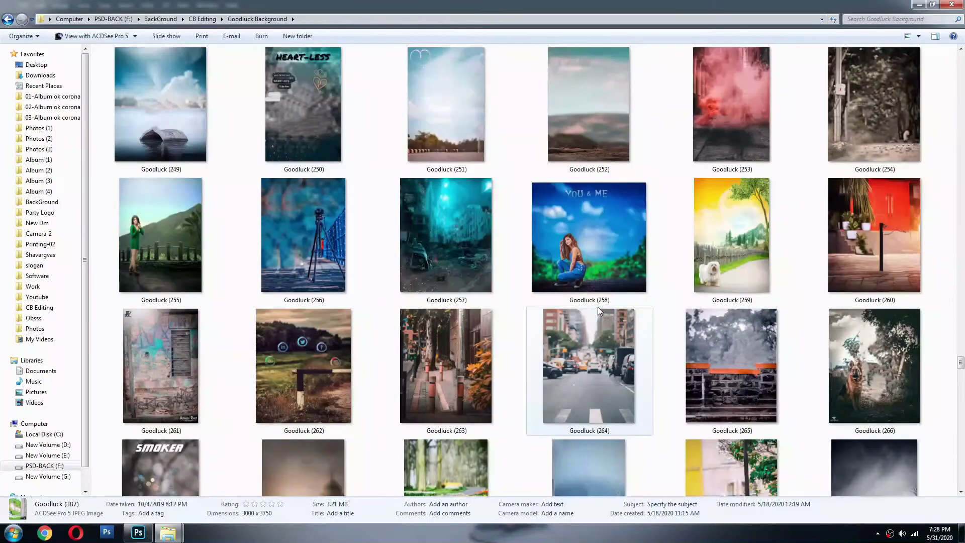
scroll(598, 310, "up", 4)
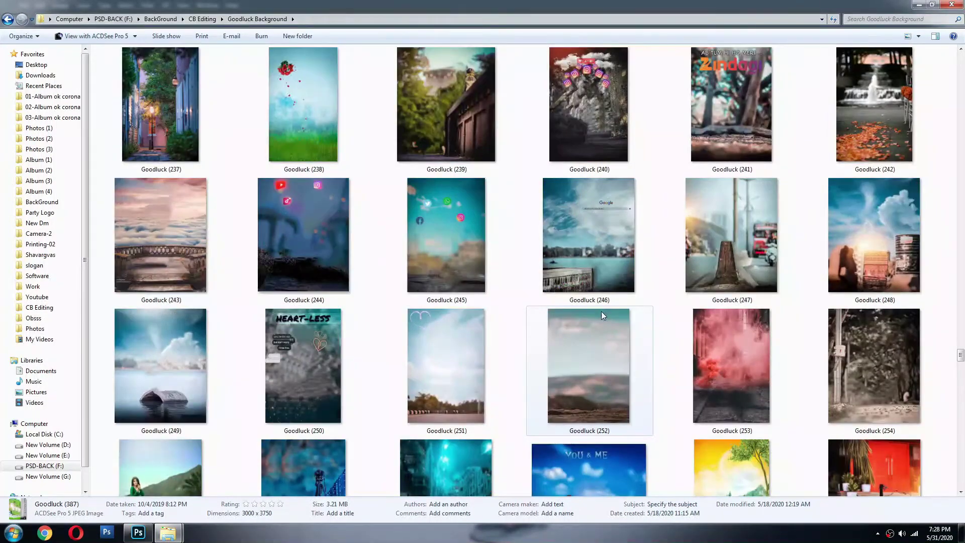
left_click_drag(418, 150, 421, 150)
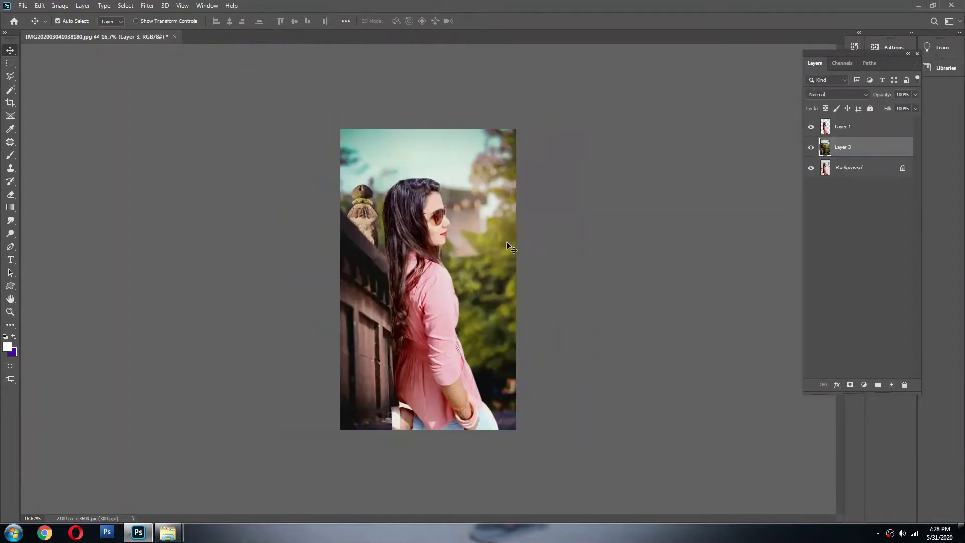
Step: Try replacing the Layer 3 background with the pasted Goodluck (239) photo, and restore Layer 3
key("Delete")
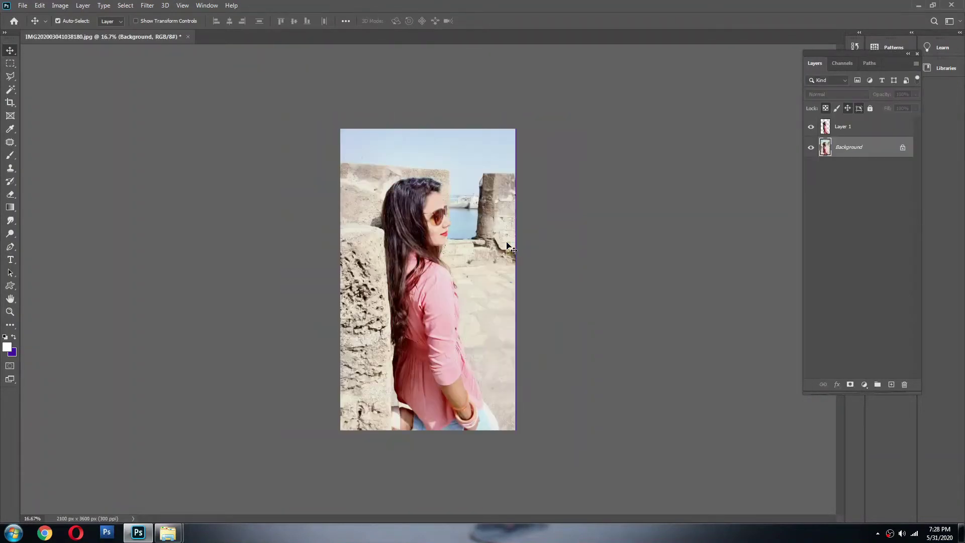
key("ctrl+v")
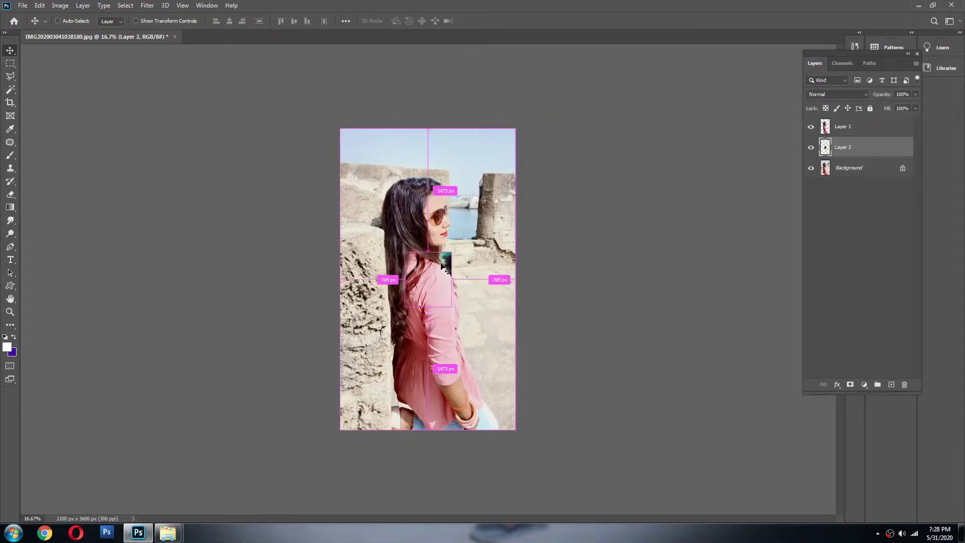
key("Delete")
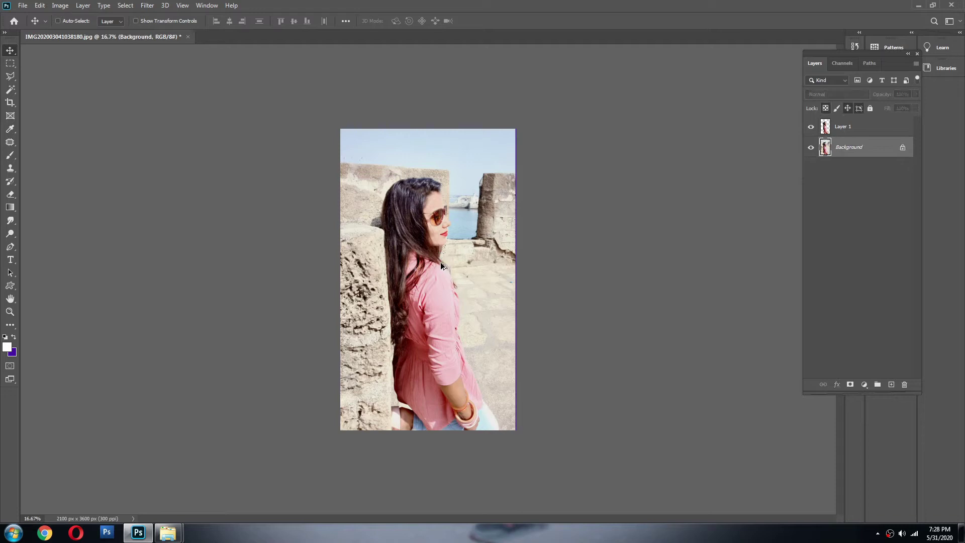
key("ctrl+v")
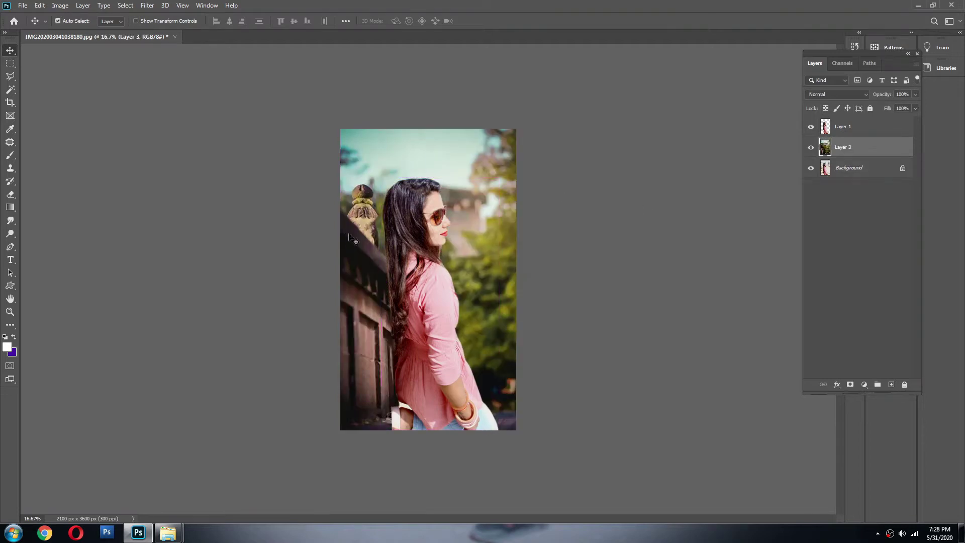
Step: Check the document's dimensions and resolution in the Image Size dialog
key("ctrl+alt+i")
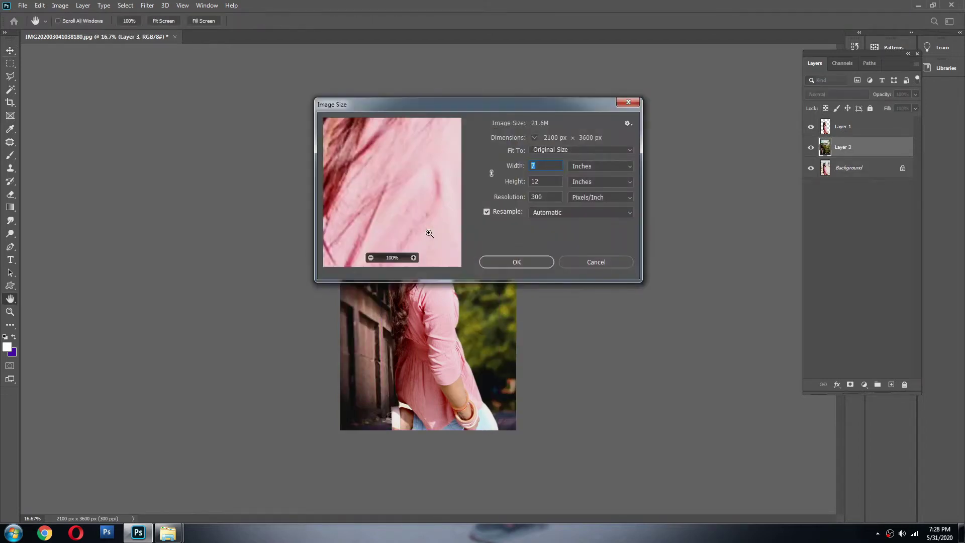
key("Escape")
key("ctrl")
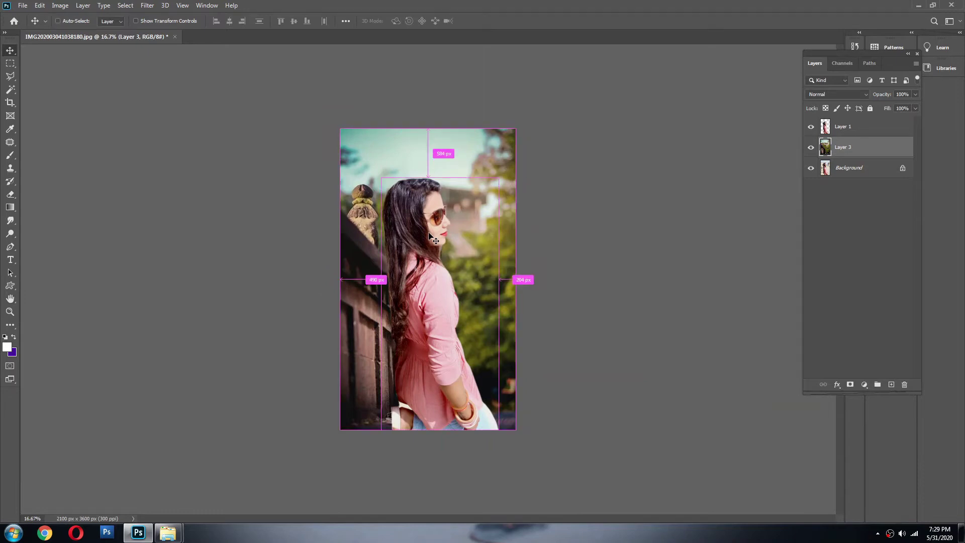
Step: Paste the Goodluck (239) photo above Layer 3 and try enlarging and horizontally flipping it to cover the canvas behind the woman
key("ctrl+v")
key("ctrl+t")
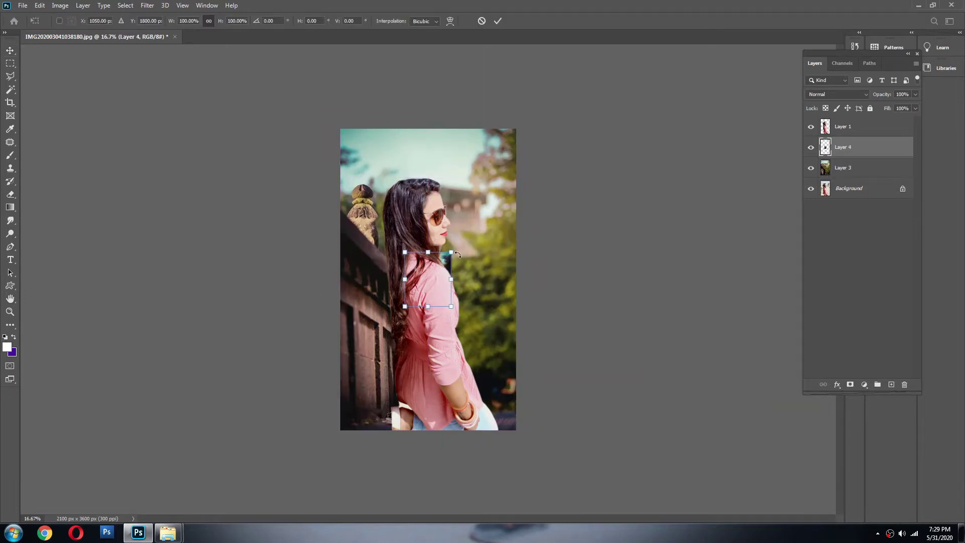
left_click_drag(452, 252, 563, 120)
left_click_drag(407, 313, 321, 435)
left_click_drag(528, 257, 485, 282)
right_click(486, 253)
left_click(518, 423)
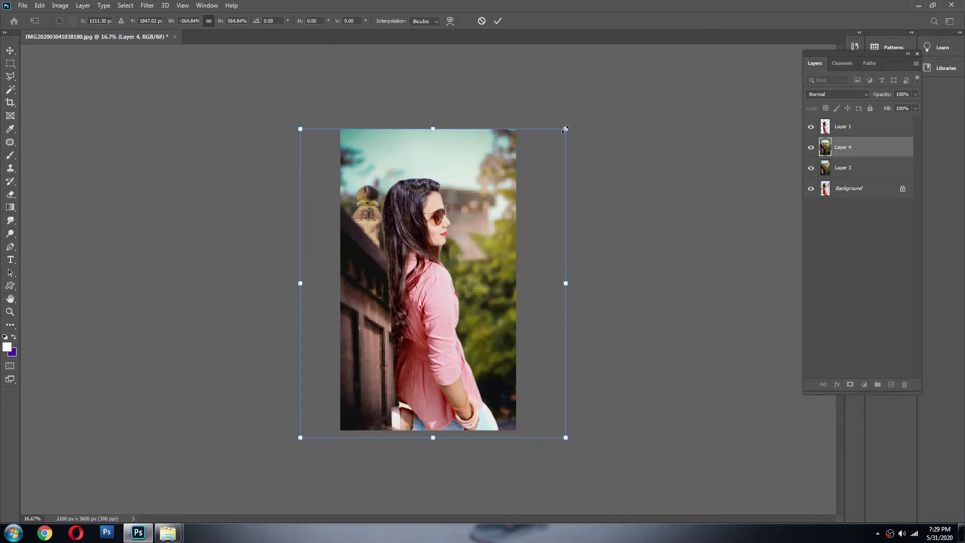
left_click_drag(565, 129, 588, 101)
key("Return")
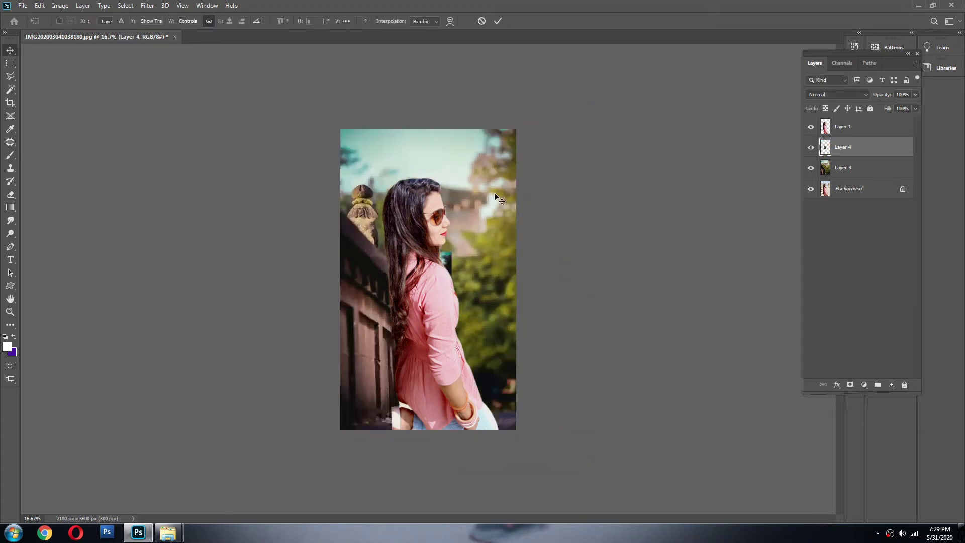
Step: Delete the old Layer 3 background, enlarge Layer 4 to about 597% and flip it horizontally
left_click(477, 240)
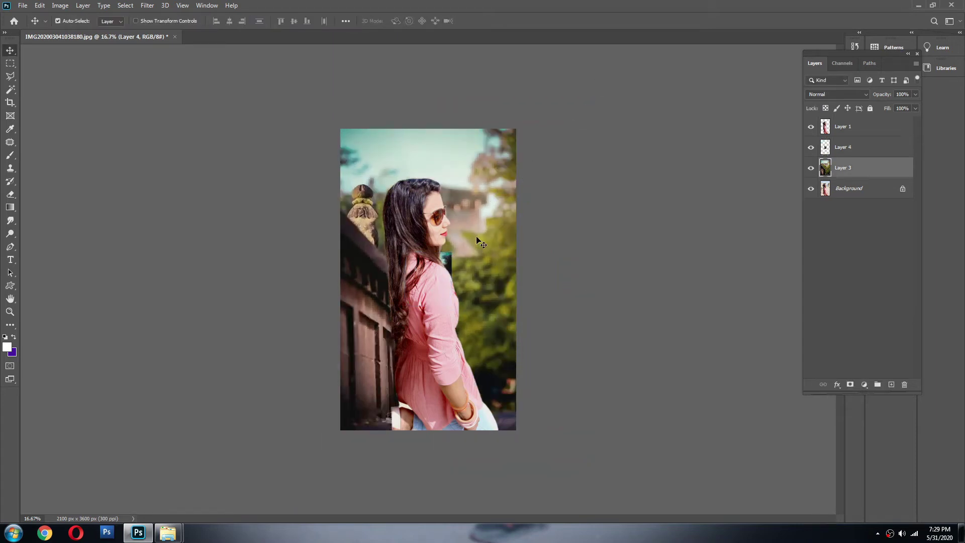
key("Delete")
left_click(454, 265)
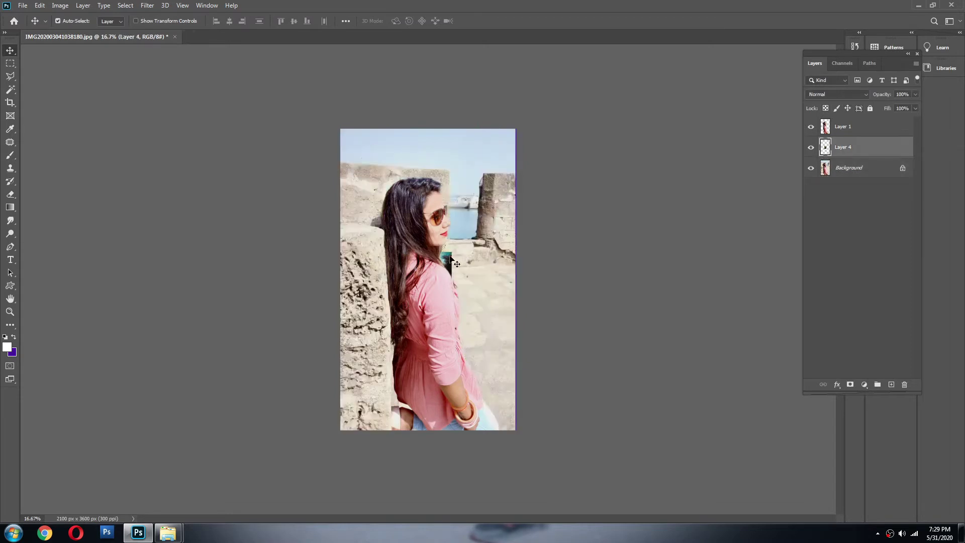
key("ctrl+t")
left_click_drag(452, 253, 575, 107)
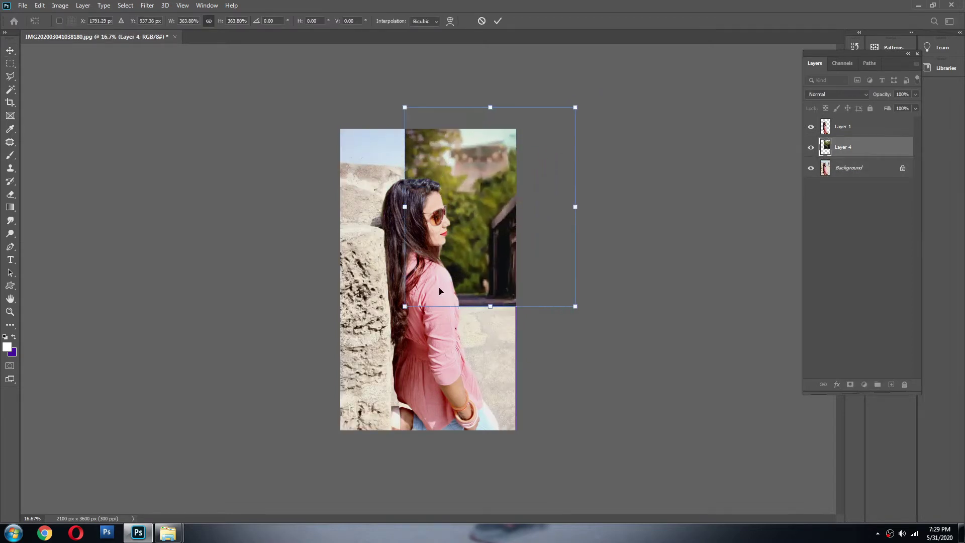
left_click_drag(405, 305, 295, 434)
right_click(398, 311)
left_click(442, 480)
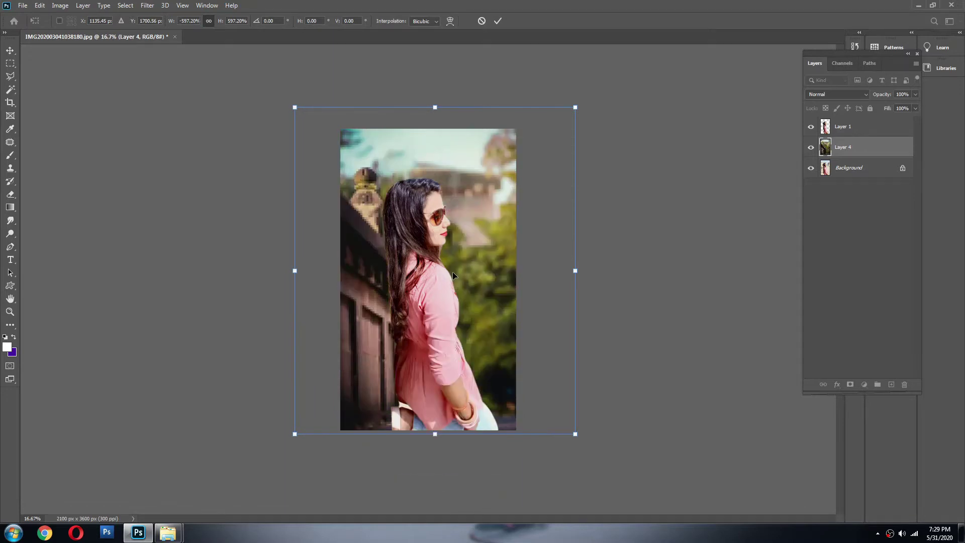
Step: Position the flipped Layer 4 so the wall stands behind the woman's back, scale it to about 596% and apply the transform
mouse_move(452, 271)
left_mouse_down()
mouse_move(465, 269)
mouse_move(460, 291)
mouse_move(430, 289)
mouse_move(466, 285)
left_mouse_up()
left_click_drag(569, 132, 578, 122)
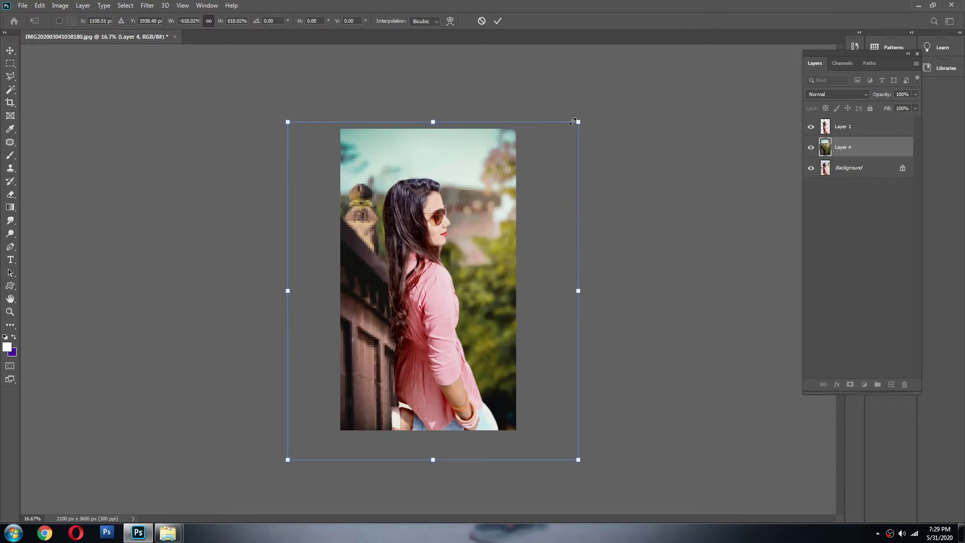
left_click_drag(524, 172, 520, 172)
left_click_drag(572, 291, 563, 290)
left_click_drag(499, 258, 496, 260)
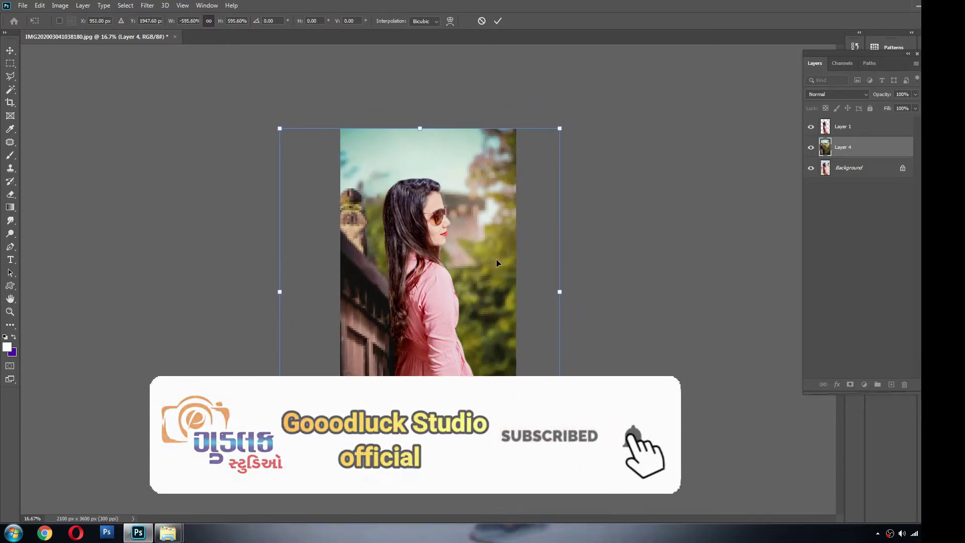
key("Return")
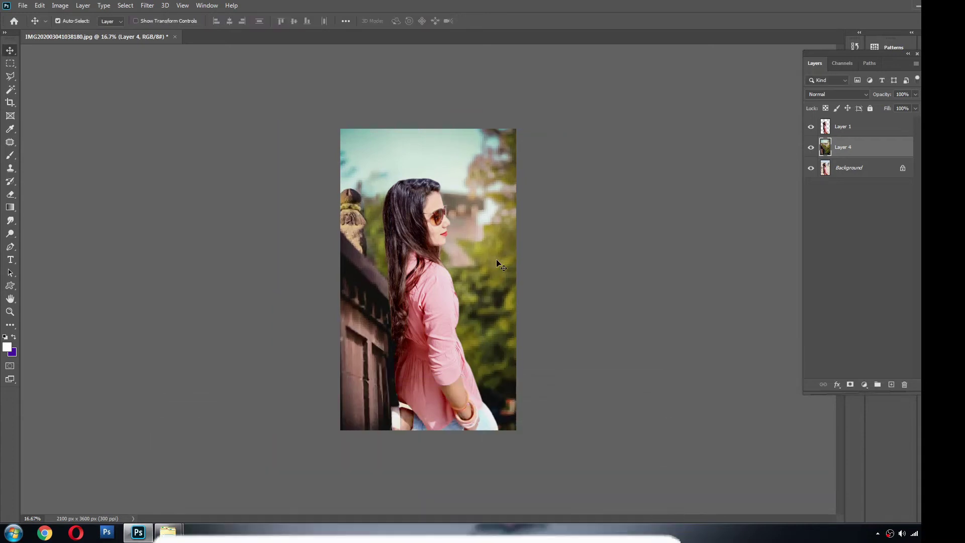
key("ctrl+0")
left_click_drag(496, 259, 507, 263)
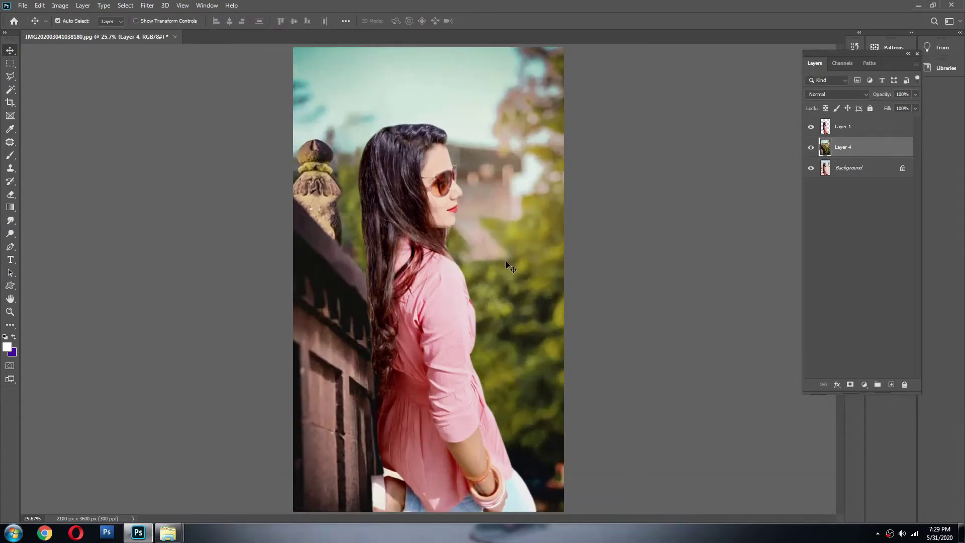
Step: Select the leftover bright gap between the shirt's back hem and the hand on Layer 1 with the Magic Wand
left_click(397, 445, "ctrl")
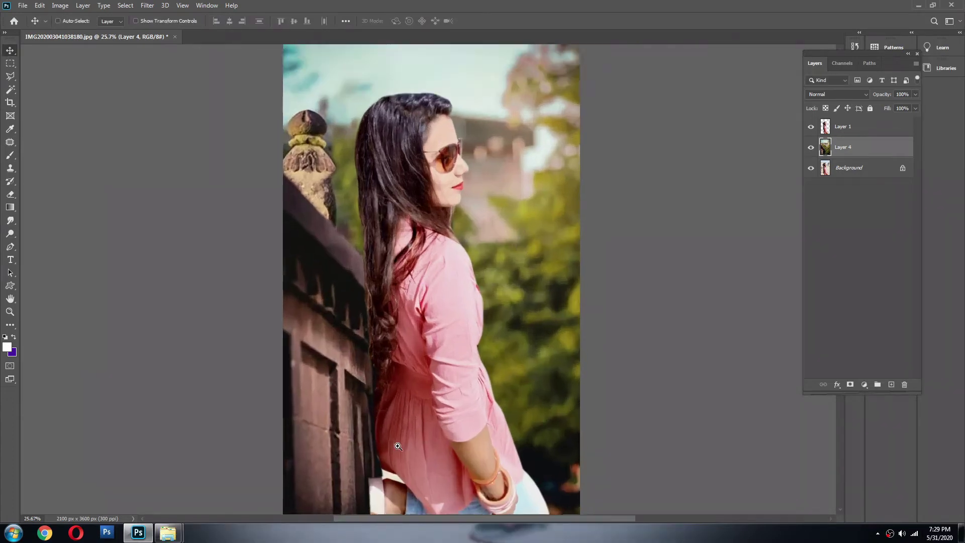
left_click(397, 446, "ctrl")
left_click_drag(405, 413, 422, 310)
key("w")
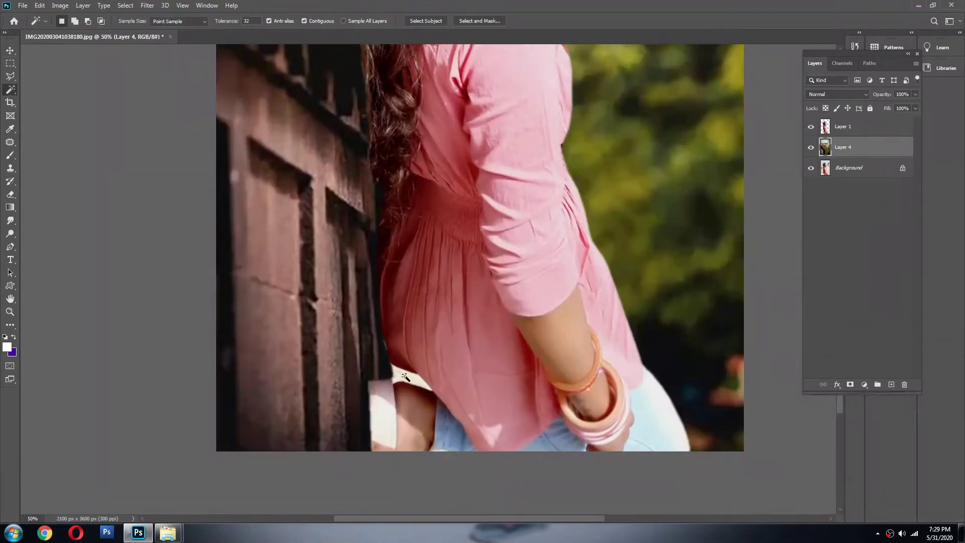
left_click(405, 375)
key("ctrl+d")
key("alt+bracketright")
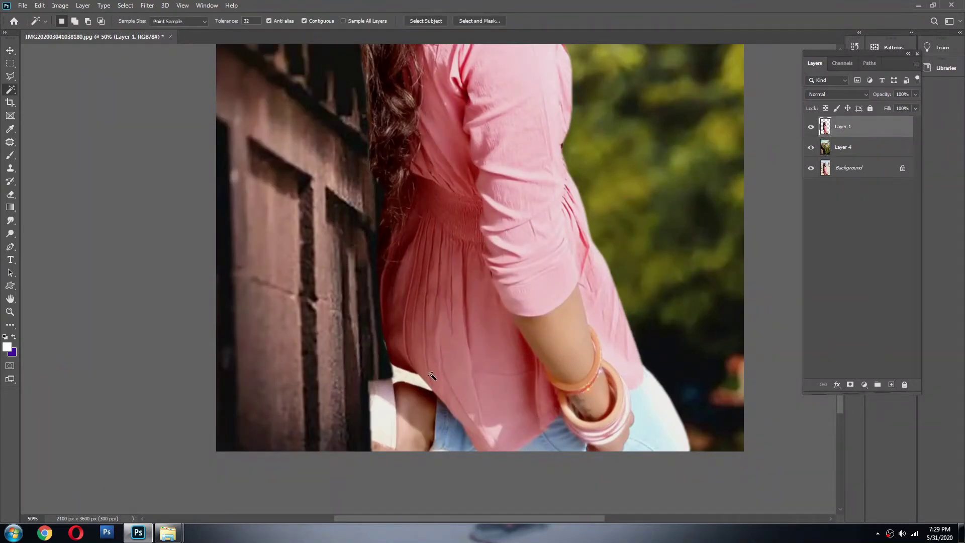
key("Delete")
scroll(485, 318, "down", 1)
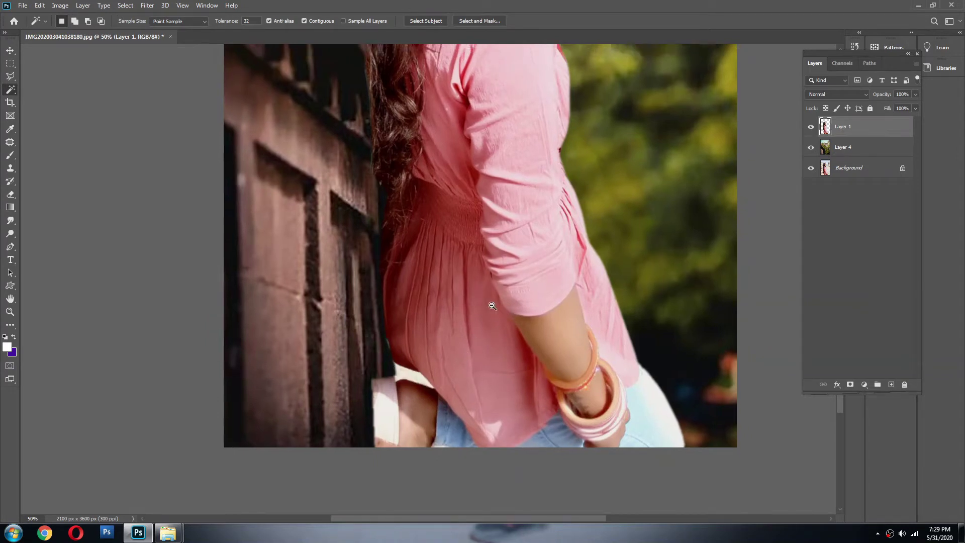
Step: Feather the gap selection by 1.5 pixels, delete the leftover background from Layer 1 and deselect
right_click(453, 309)
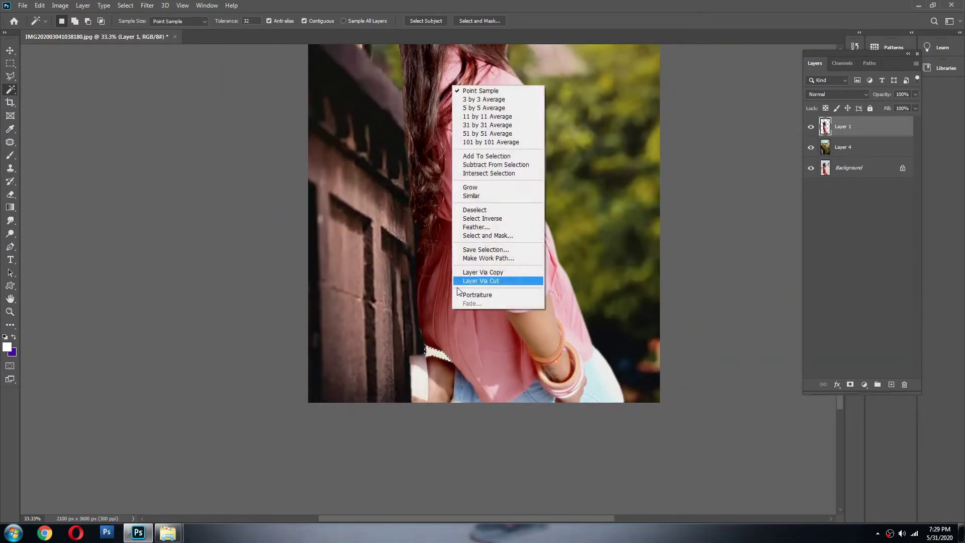
left_click(484, 227)
type("1.5")
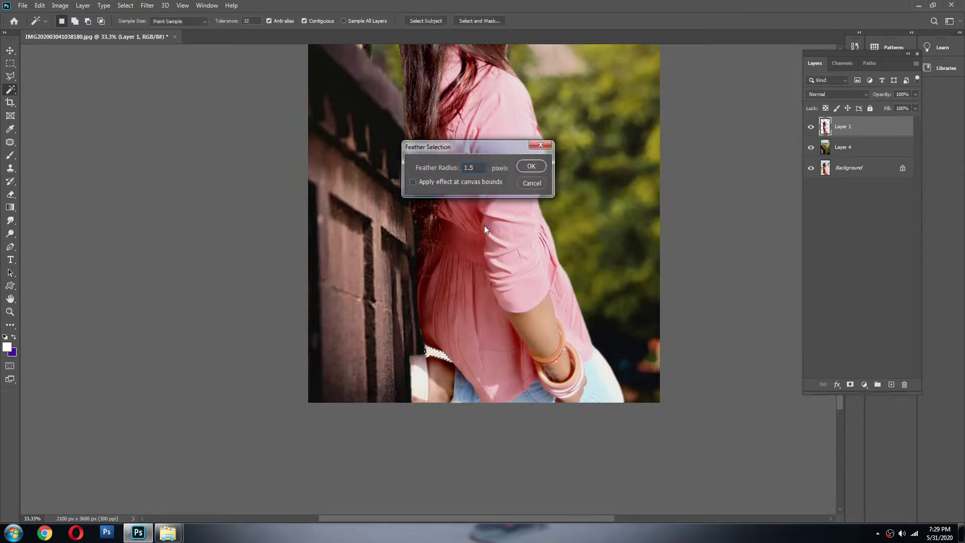
key("Return")
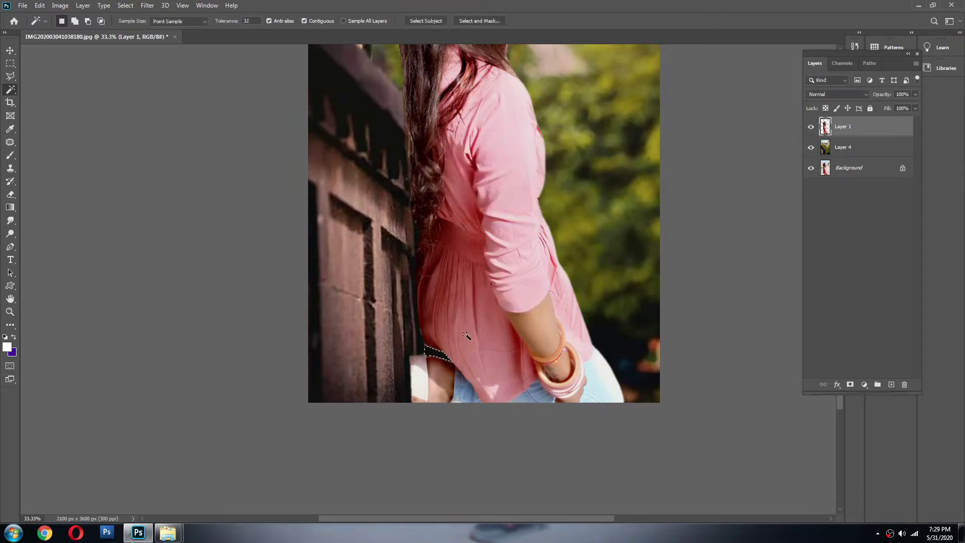
key("v")
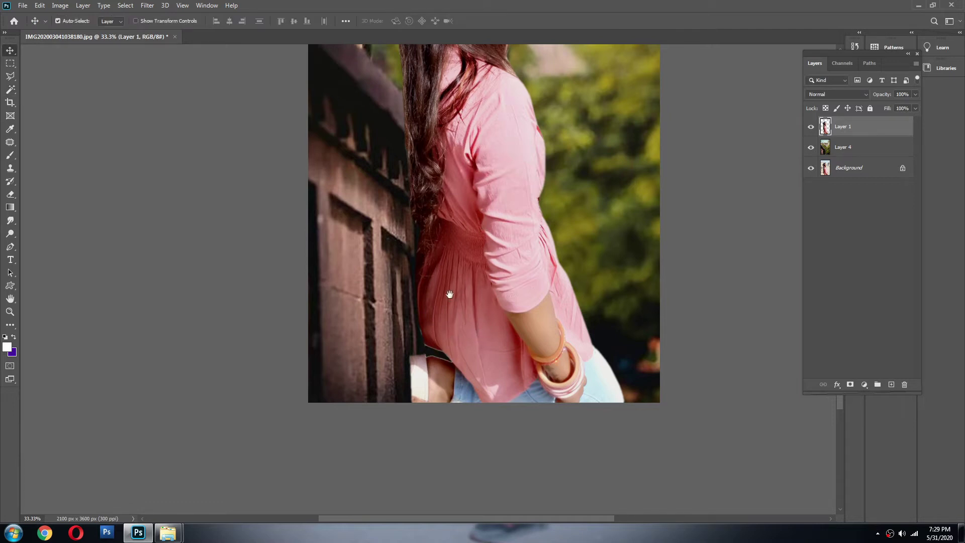
left_click_drag(449, 294, 441, 310)
scroll(417, 377, "up", 1)
key("e")
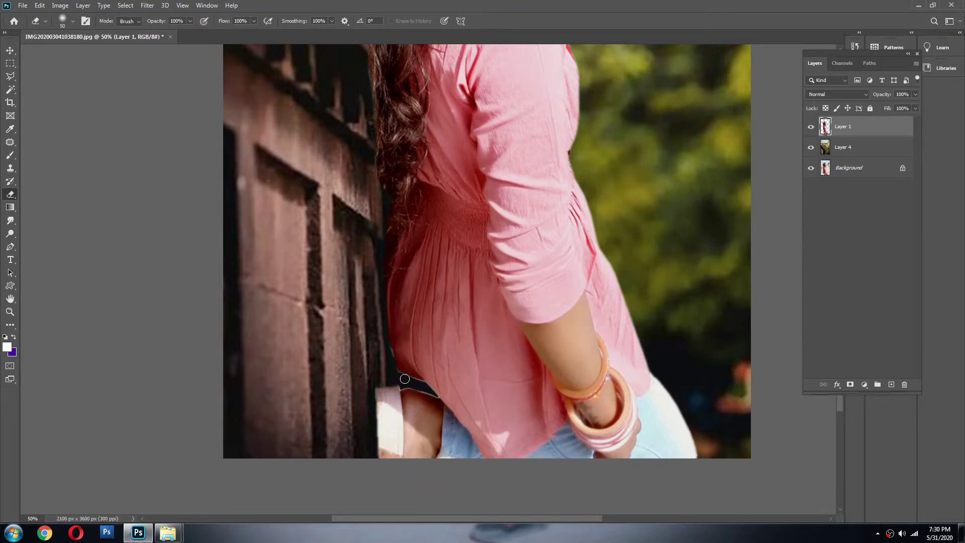
key("ctrl+0")
key("v")
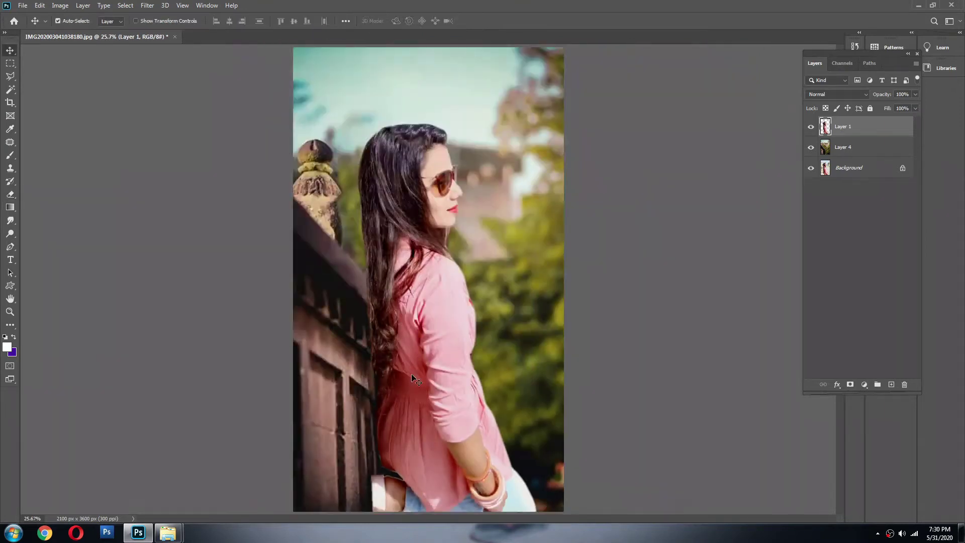
Step: Make the blurred stone-wall background, Layer 4, the active layer
key("o")
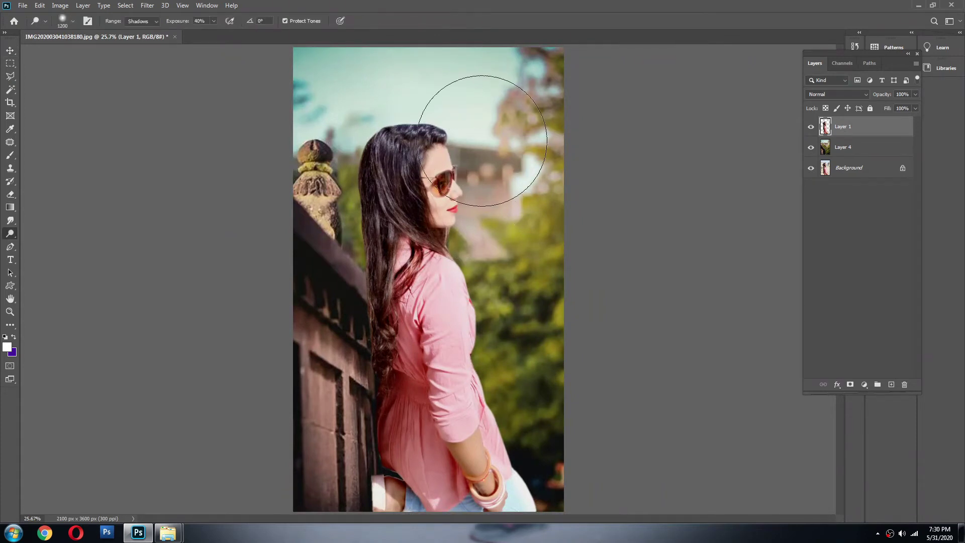
key("v")
left_click(528, 150)
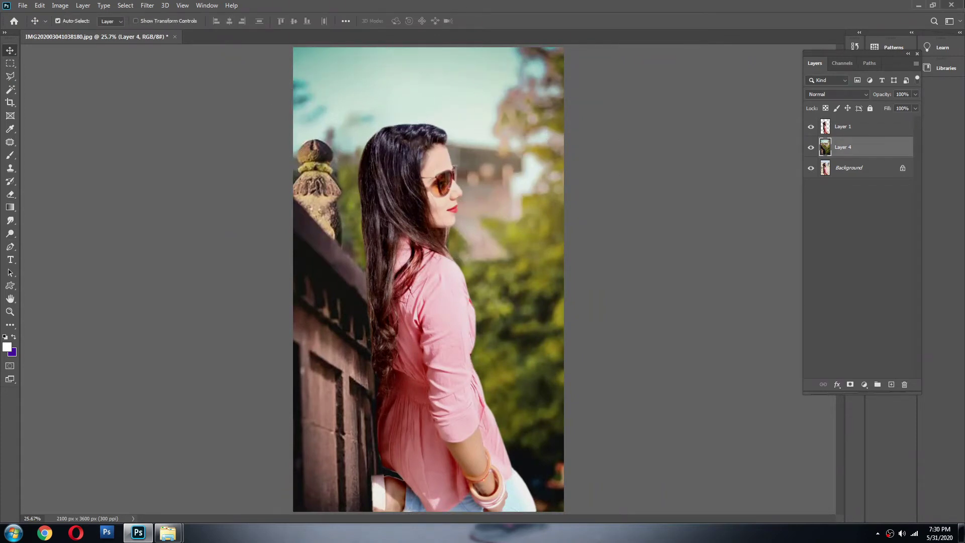
Step: Try a Camera Raw colour boost on Layer 4 with Tint -6, Vibrance +63 and Saturation +63
left_click(156, 6)
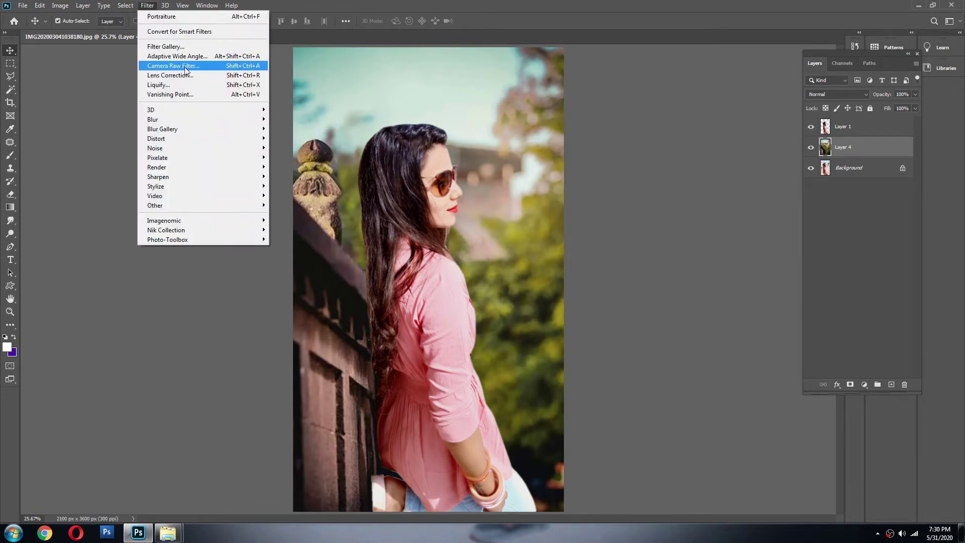
left_click(186, 66)
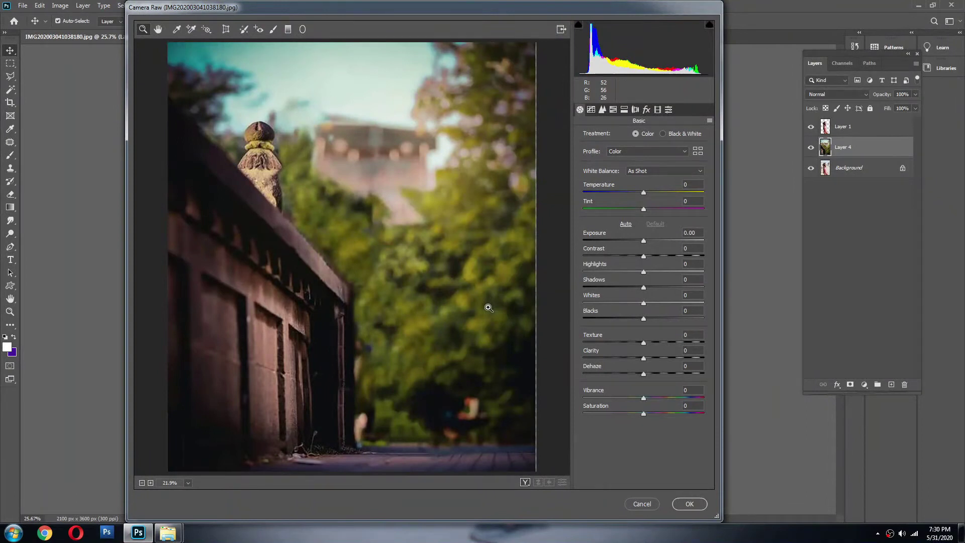
left_click(639, 209)
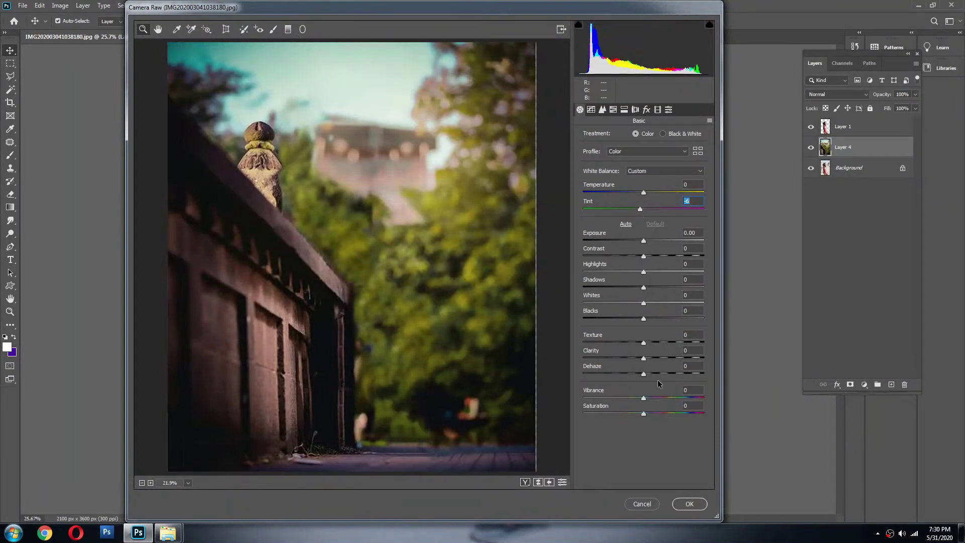
left_click(657, 397)
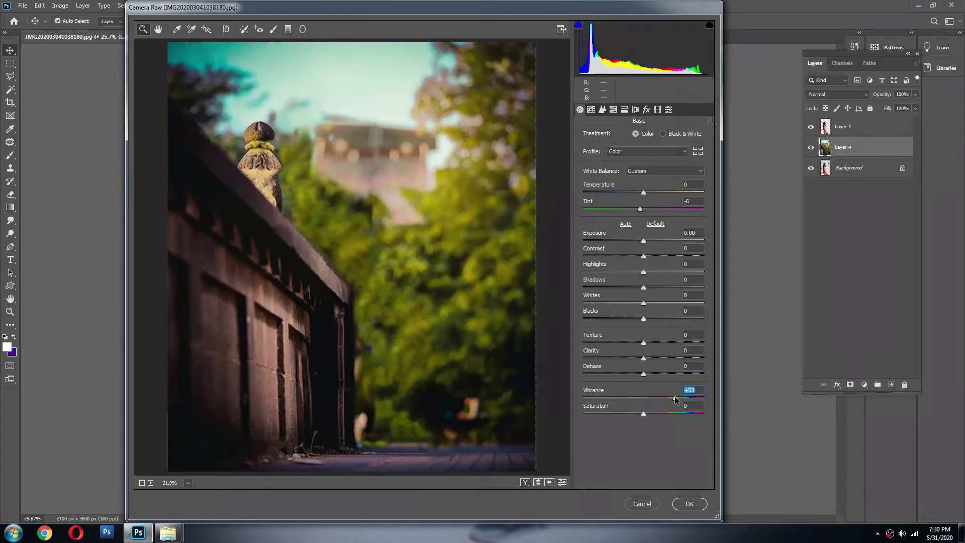
left_click(682, 397)
left_click(668, 413)
left_click(682, 412)
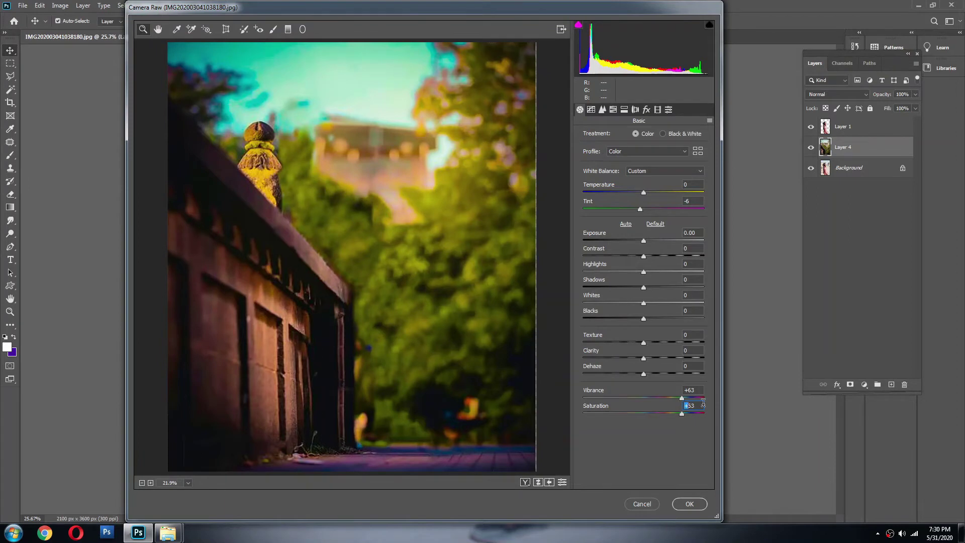
Step: Set the Camera Raw tones to Contrast +5, Highlights +23 and Blacks +43
left_click(652, 257)
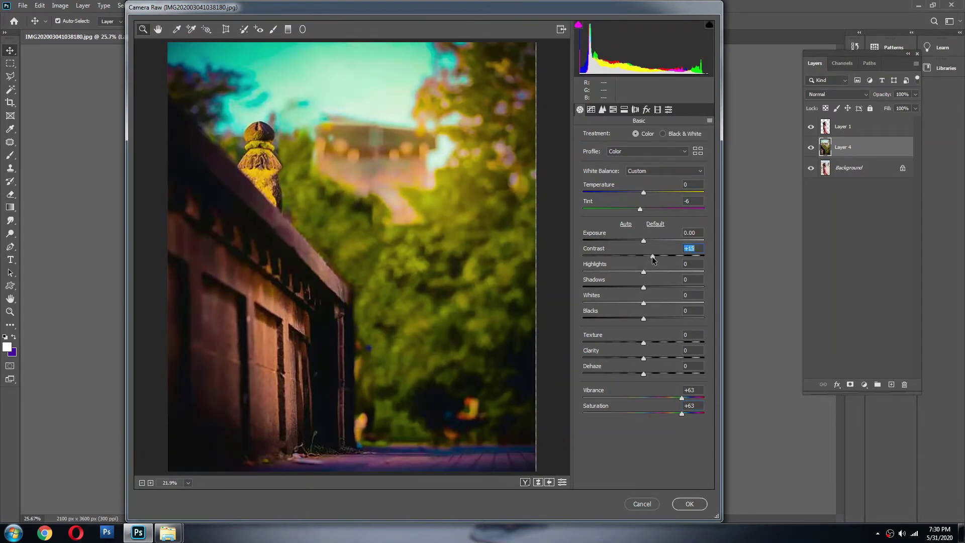
left_click(659, 272)
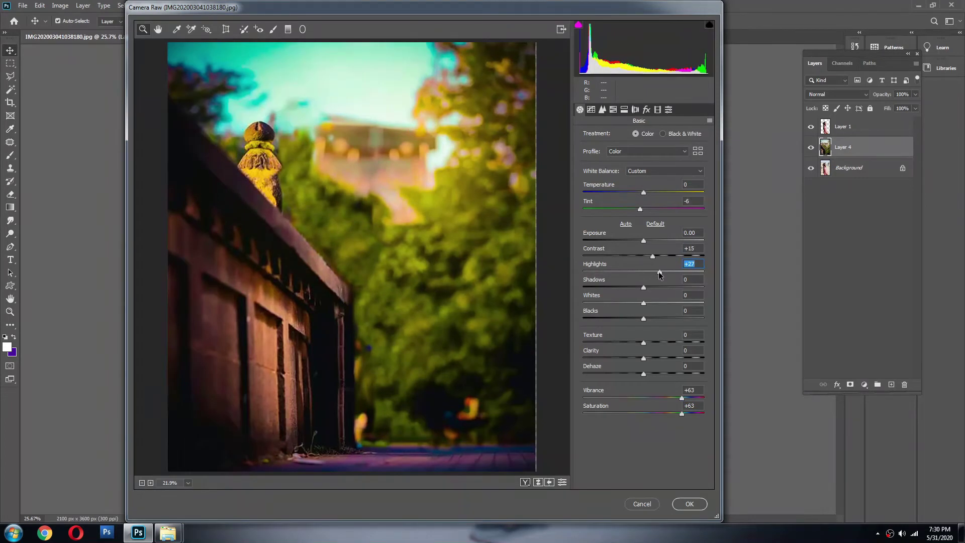
left_click_drag(659, 272, 657, 272)
left_click(655, 318)
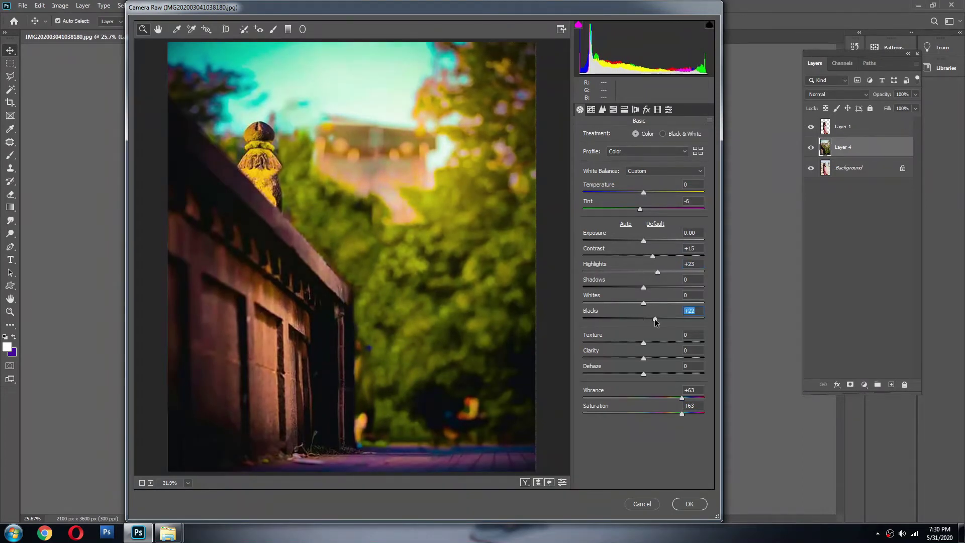
left_click_drag(654, 318, 668, 320)
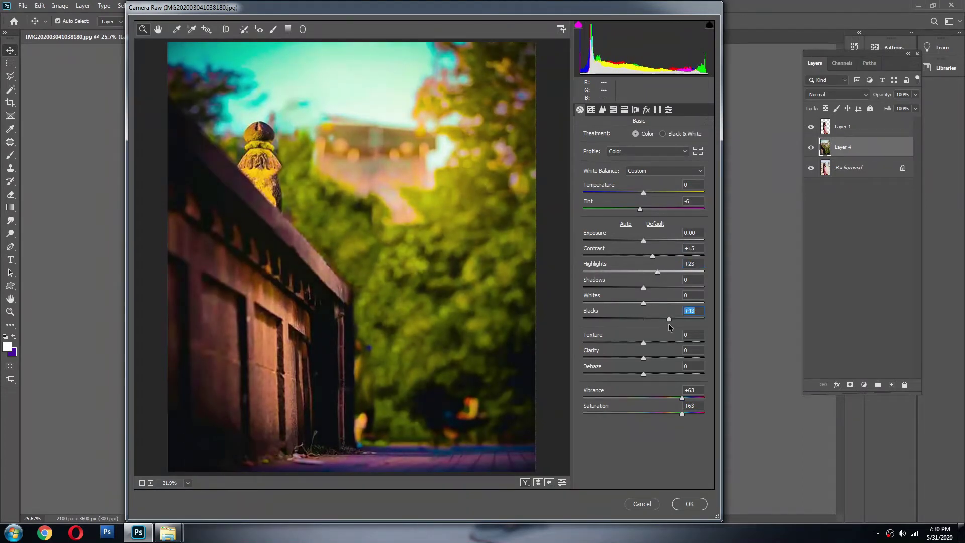
left_click(646, 257)
Step: Soften the background with Dehaze -11, Clarity -23 and Texture -33, and apply the Camera Raw filter
left_click(656, 373)
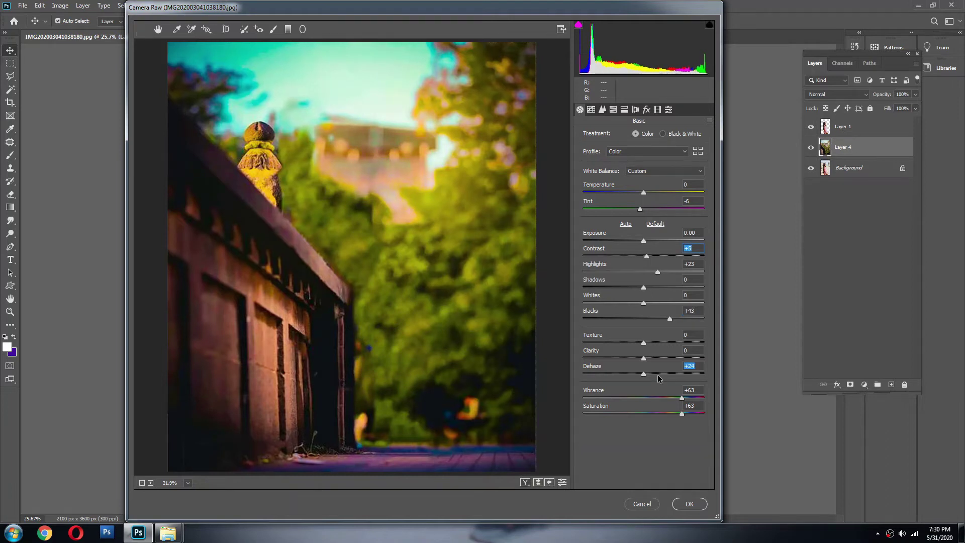
left_click(636, 374)
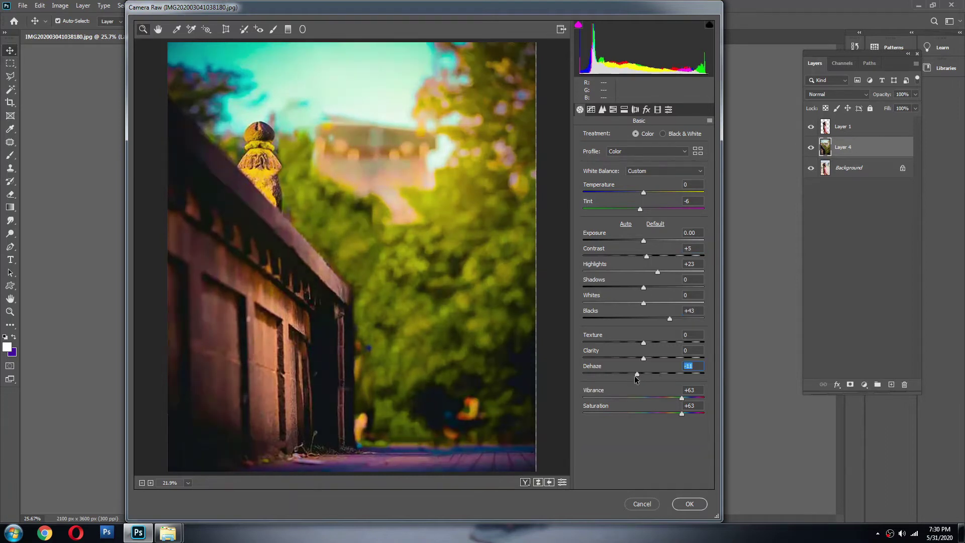
left_click_drag(643, 358, 624, 346)
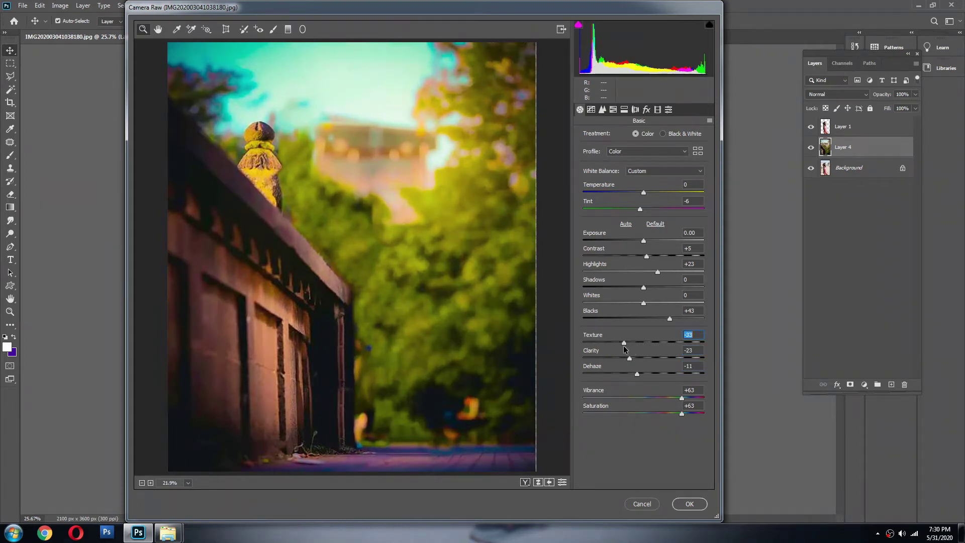
left_click(689, 503)
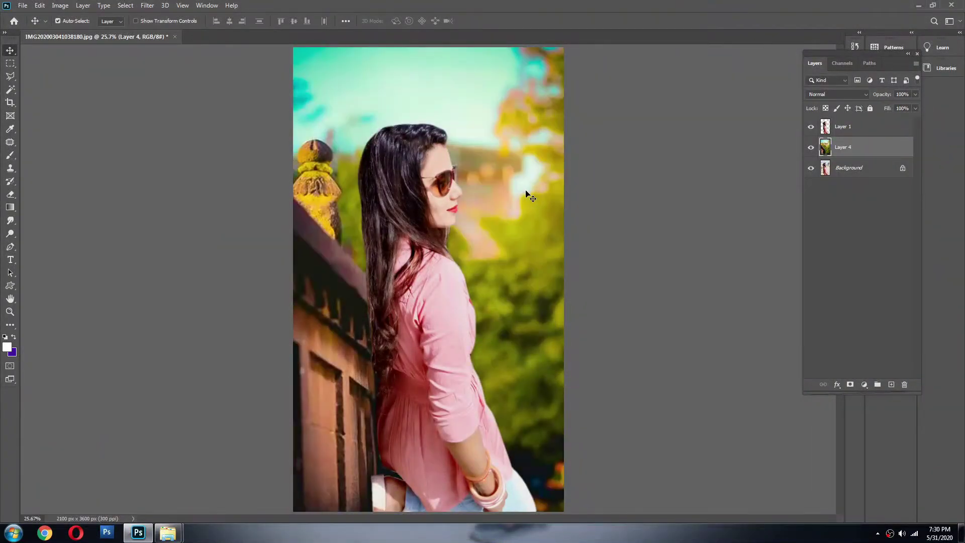
Step: Undo the Camera Raw adjustment on Layer 4
key("ctrl+minus")
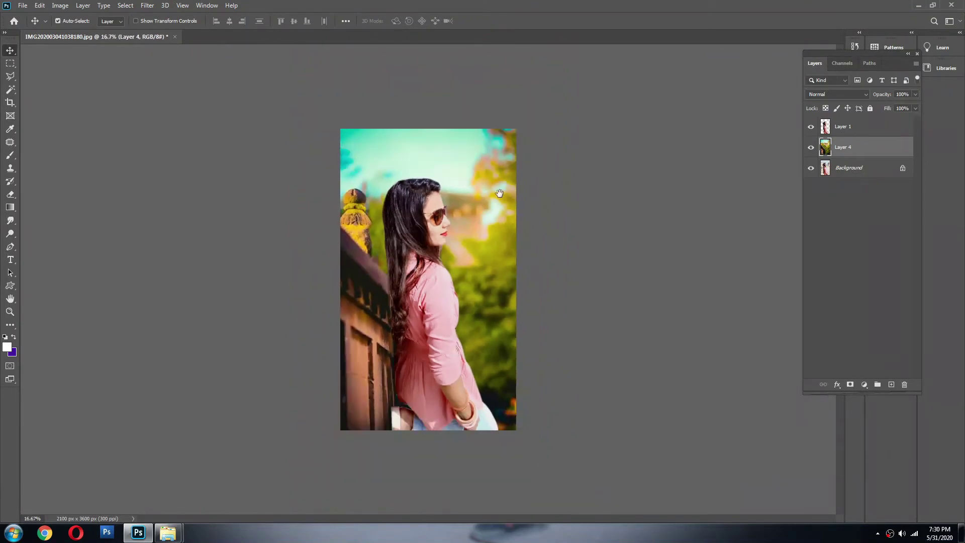
key("ctrl+plus")
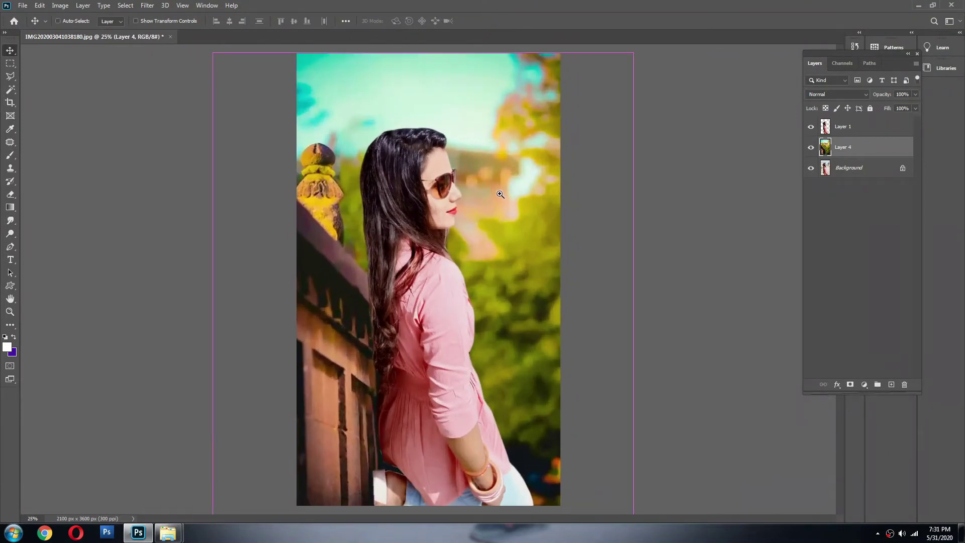
key("ctrl+z")
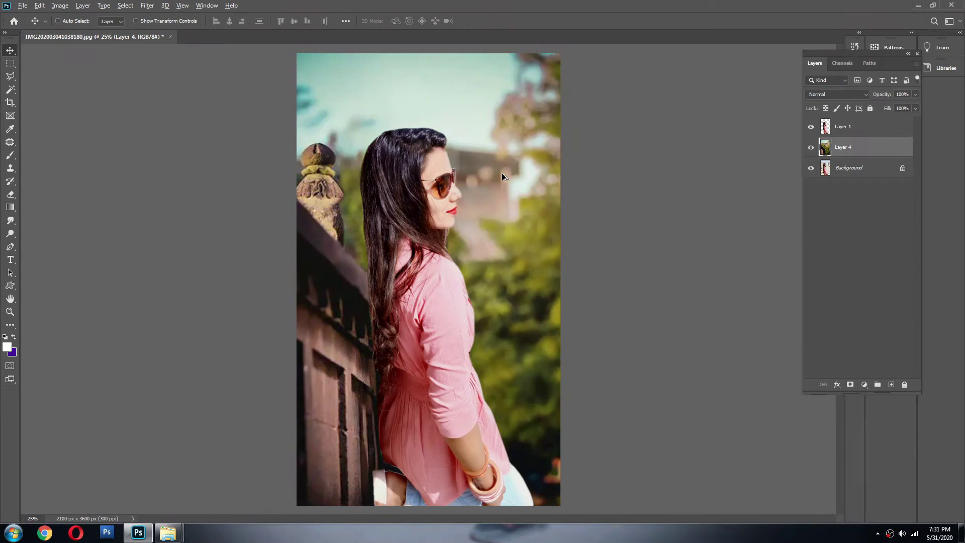
Step: Apply Camera Raw to Layer 4 again with Vibrance +74, Saturation about +56 and slightly raised Texture
left_click(148, 9)
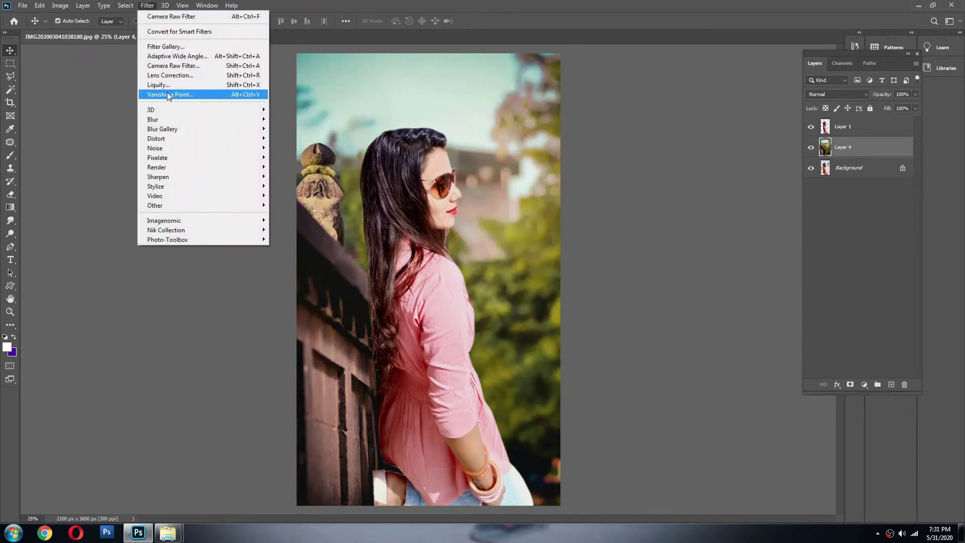
left_click(171, 66)
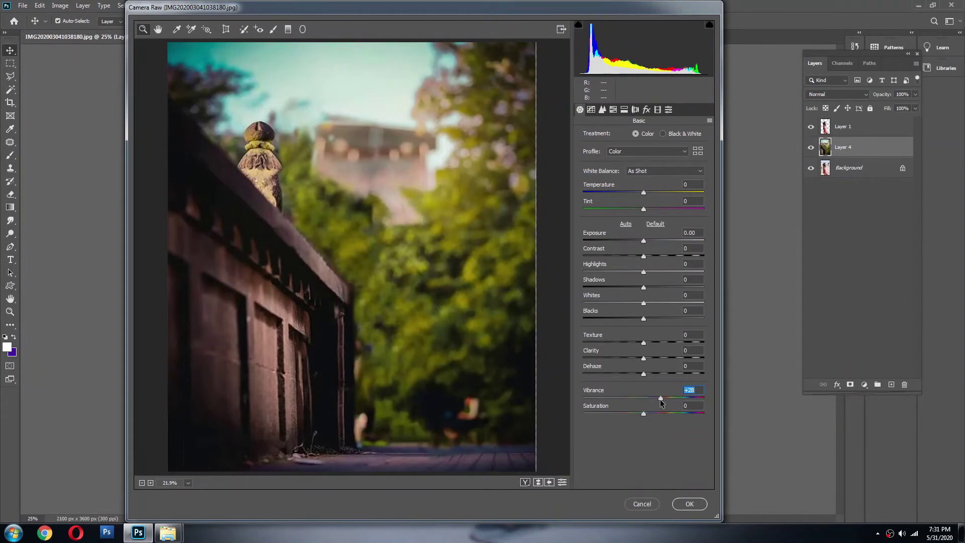
left_click_drag(644, 413, 688, 397)
left_click(678, 413)
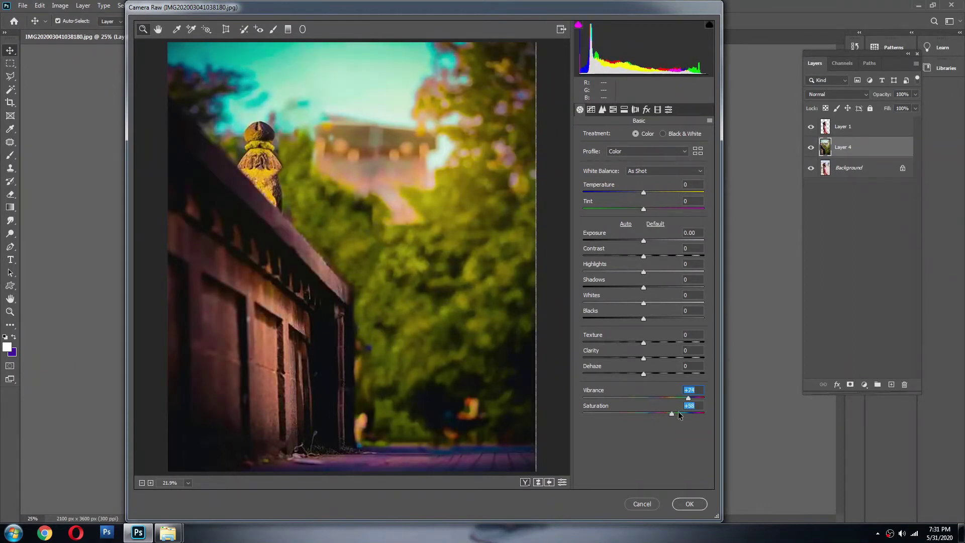
left_click(649, 343)
left_click(689, 504)
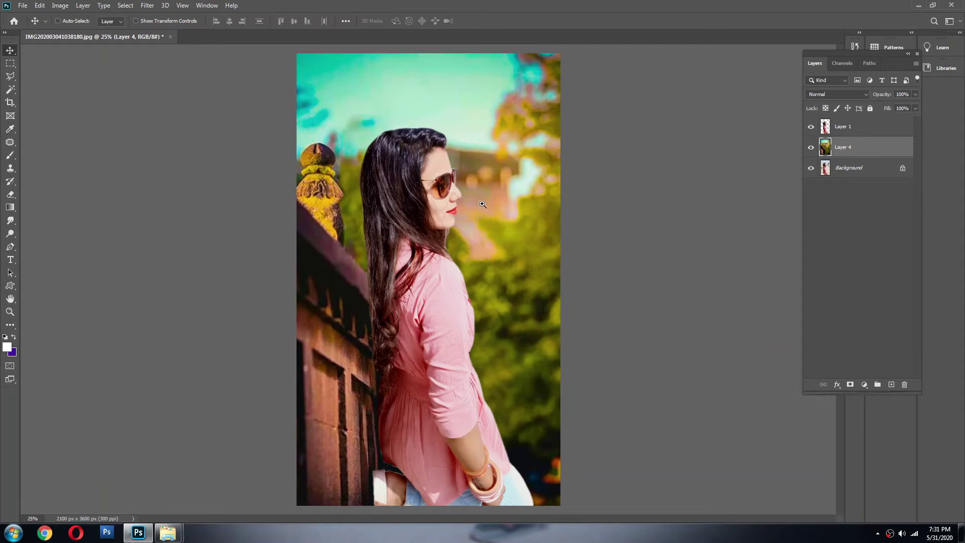
Step: Compare Layer 4 with and without the Camera Raw filter, and fade the filter to a reduced opacity in Normal mode
key("ctrl+z")
key("ctrl+shift+z")
key("ctrl+shift+f")
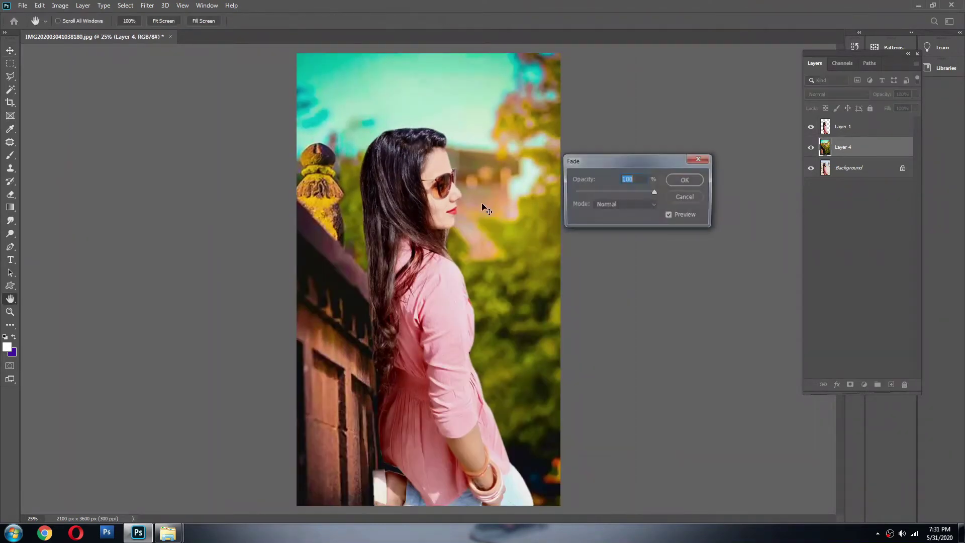
left_click(625, 191)
key("Return")
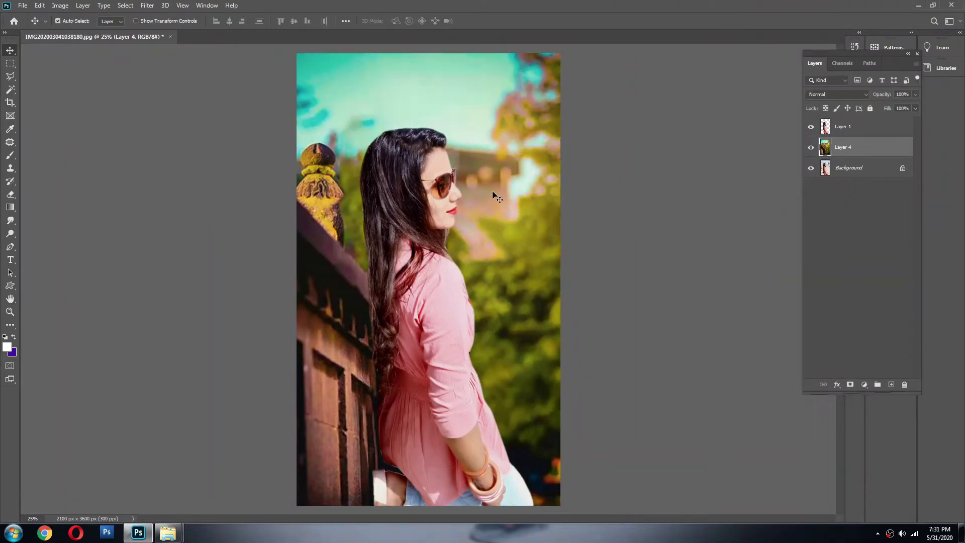
Step: Try the Multiply and Linear Burn blend modes on Layer 4 and return it to Normal
left_click(815, 95)
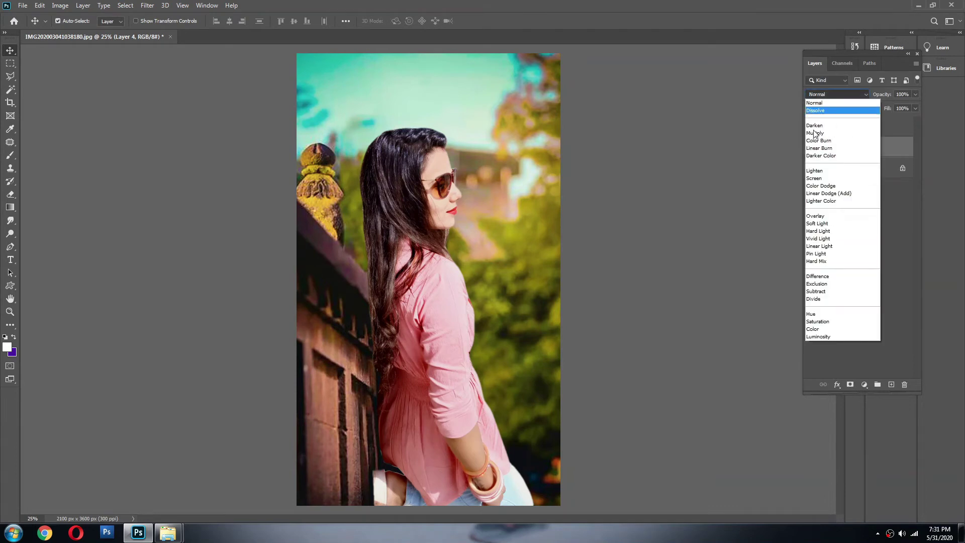
left_click(815, 134)
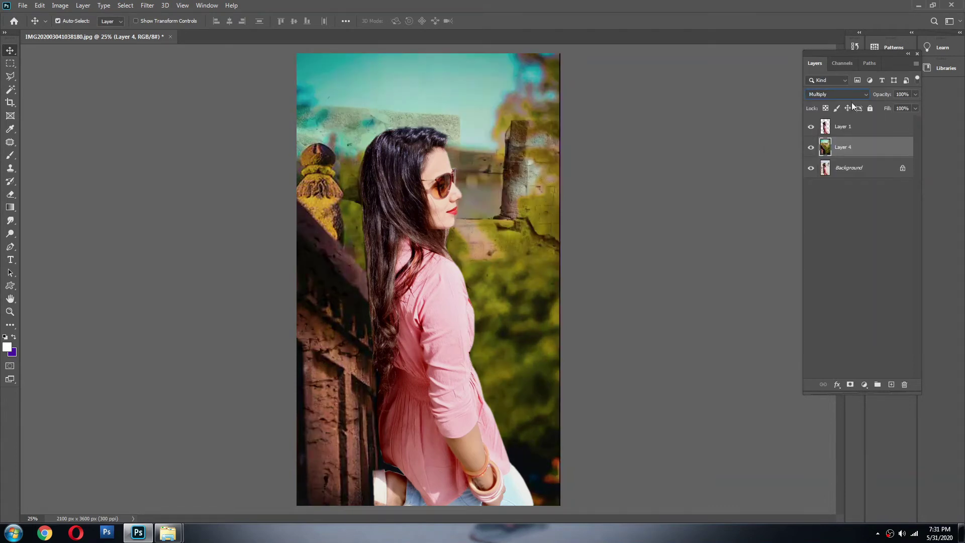
double_click(837, 94)
scroll(837, 94, "down", 2)
left_click(837, 94)
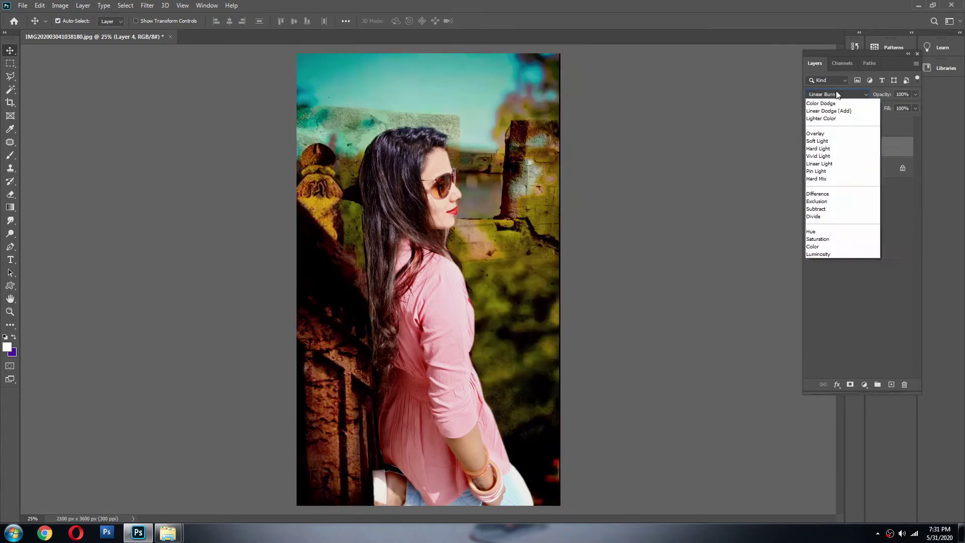
left_click(819, 100)
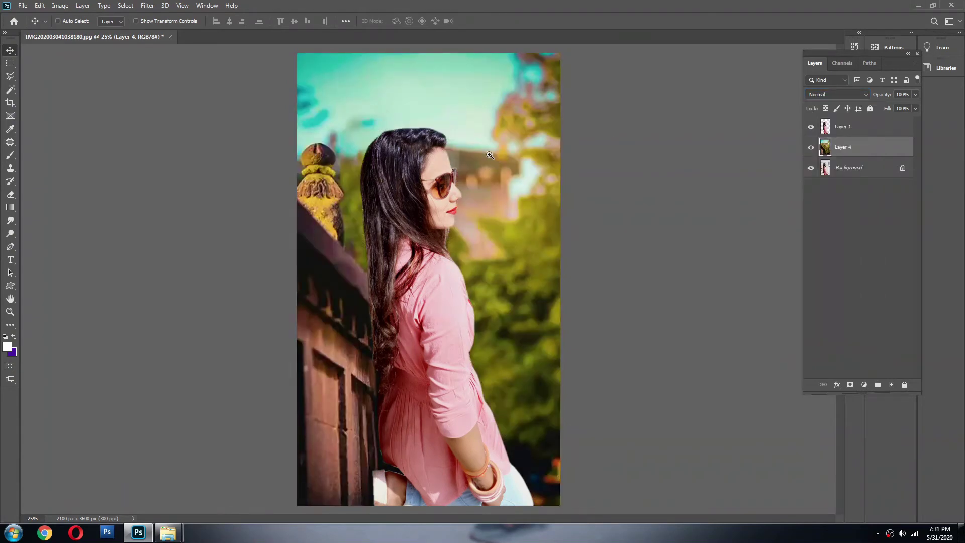
Step: Merge all visible layers into the Background and duplicate the merged image onto a new layer
scroll(489, 154, "up", 1)
left_click(875, 130)
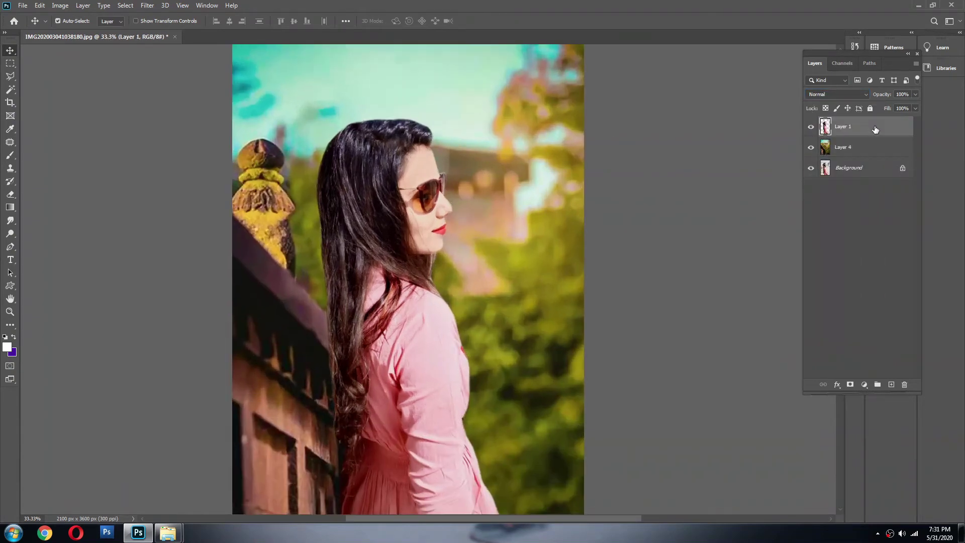
left_click(456, 198)
key("ctrl+shift+e")
scroll(424, 196, "down", 2)
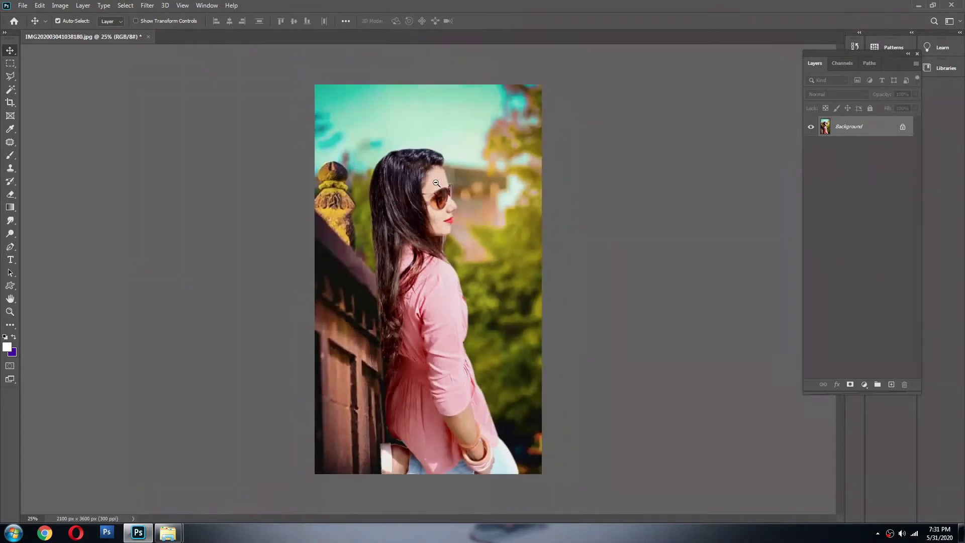
scroll(439, 187, "up", 1)
key("ctrl+j")
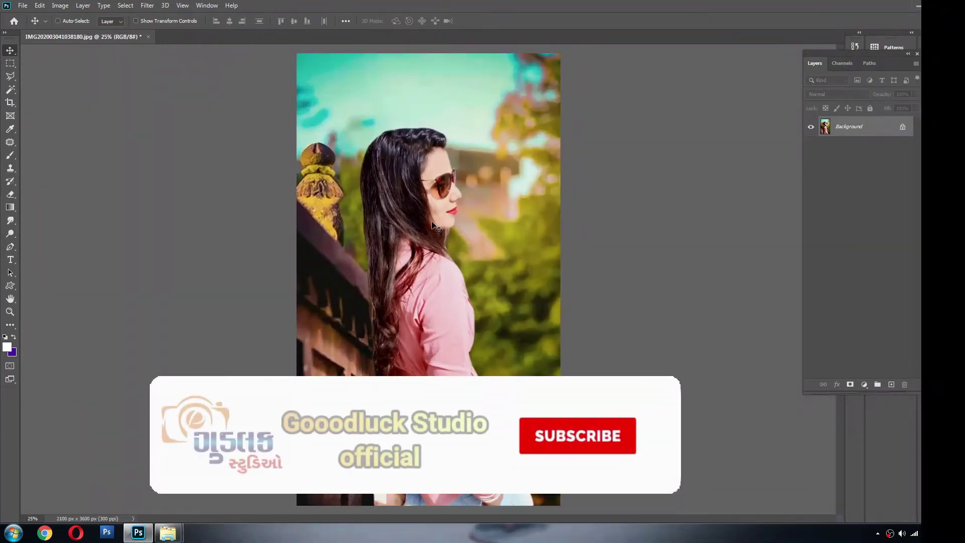
Step: Open the duplicated Layer 1 in the Nik Collection's Color Efex Pro 4 filter
scroll(434, 226, "up", 1)
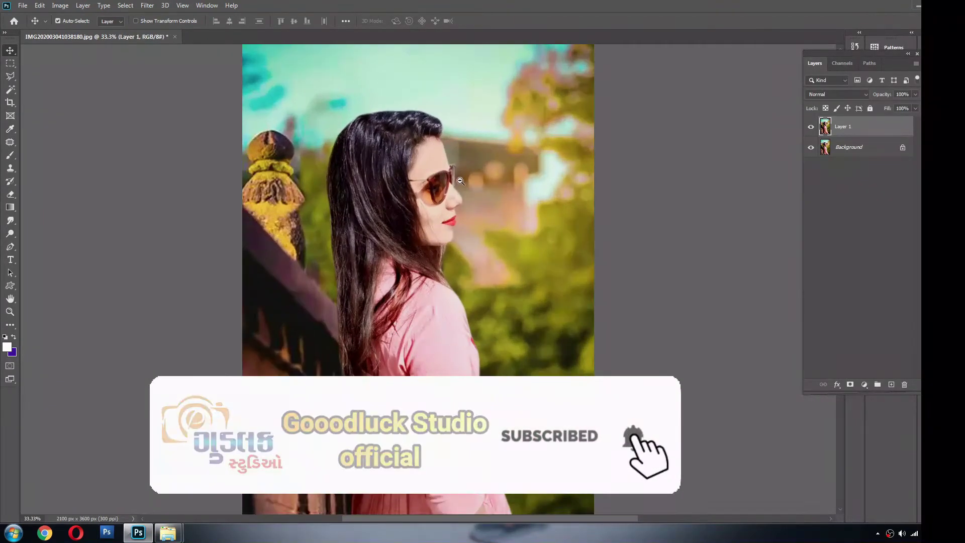
scroll(460, 181, "down", 2)
scroll(460, 180, "up", 2)
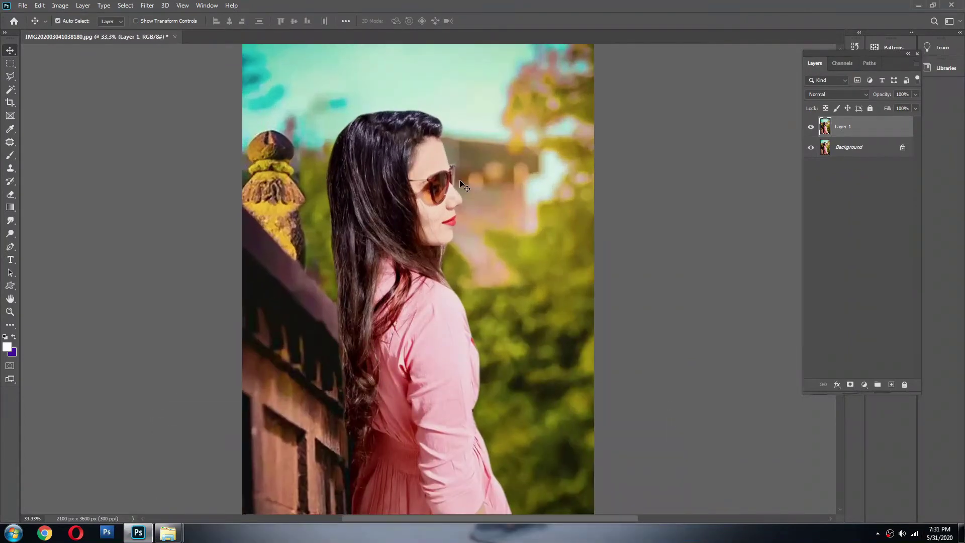
left_click(147, 5)
mouse_move(199, 230)
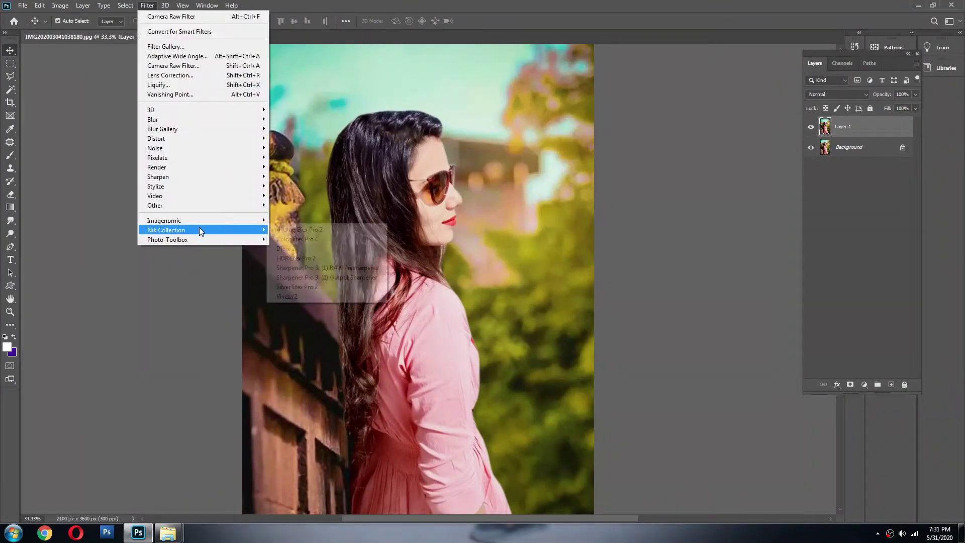
left_click(318, 239)
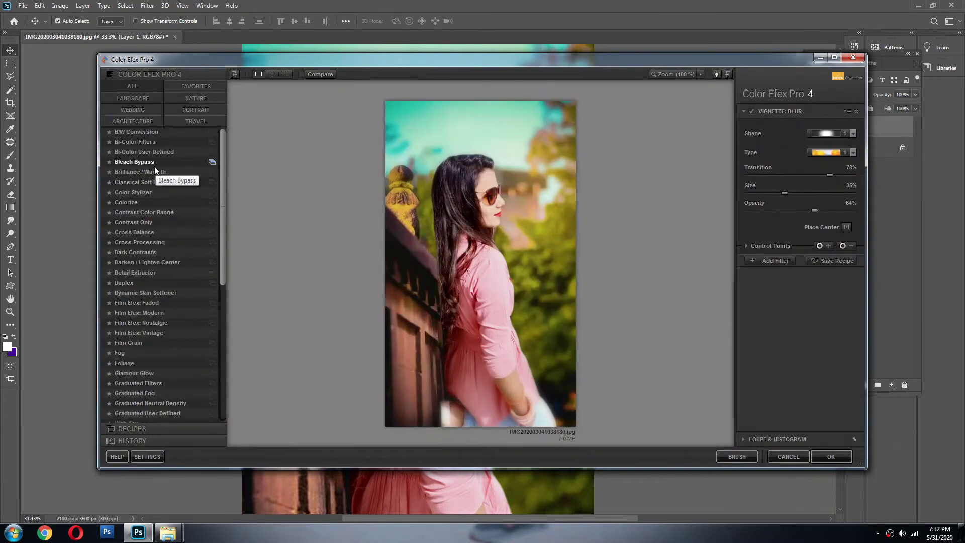
Step: Try a different type and size for the Vignette: Blur filter
left_click(834, 154)
left_click(833, 161)
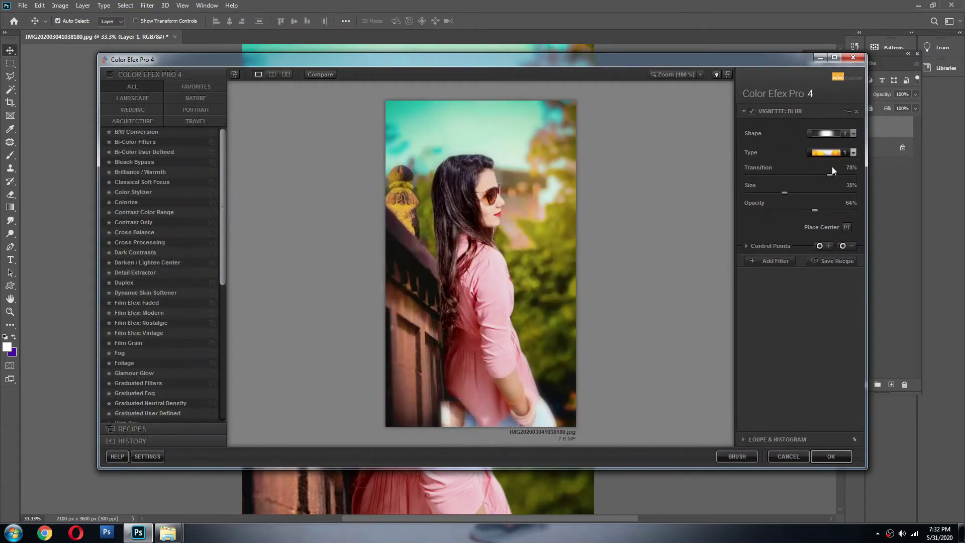
left_click(807, 193)
left_click_drag(806, 192, 773, 191)
Step: Preview Bleach Bypass and the neighbouring colour filters, and choose Bi-Color Filters
left_click(141, 162)
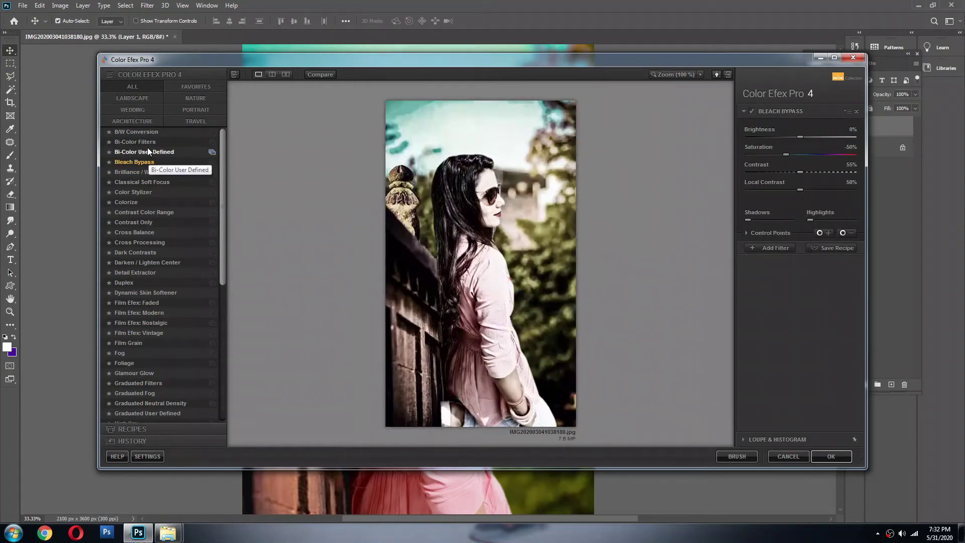
left_click(147, 149)
left_click(147, 142)
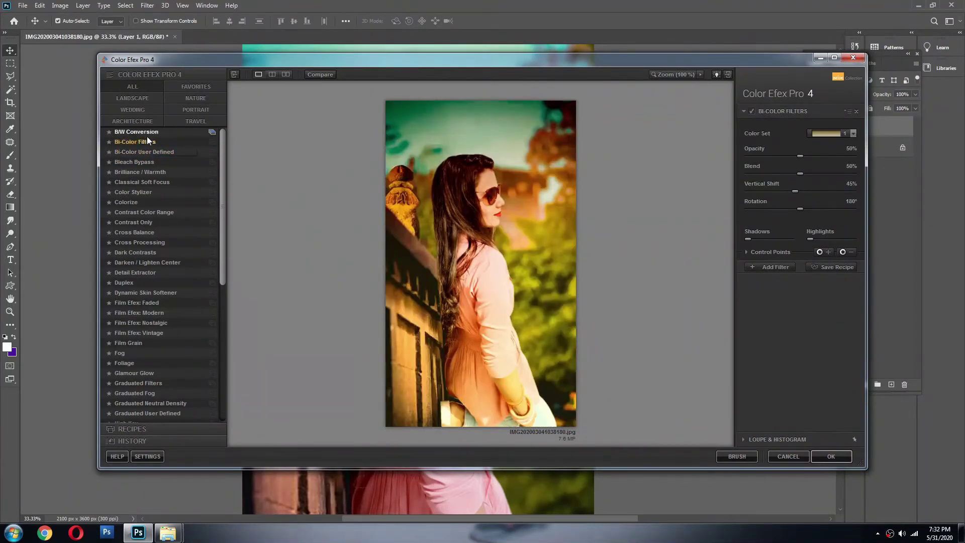
left_click(147, 137)
left_click(146, 144)
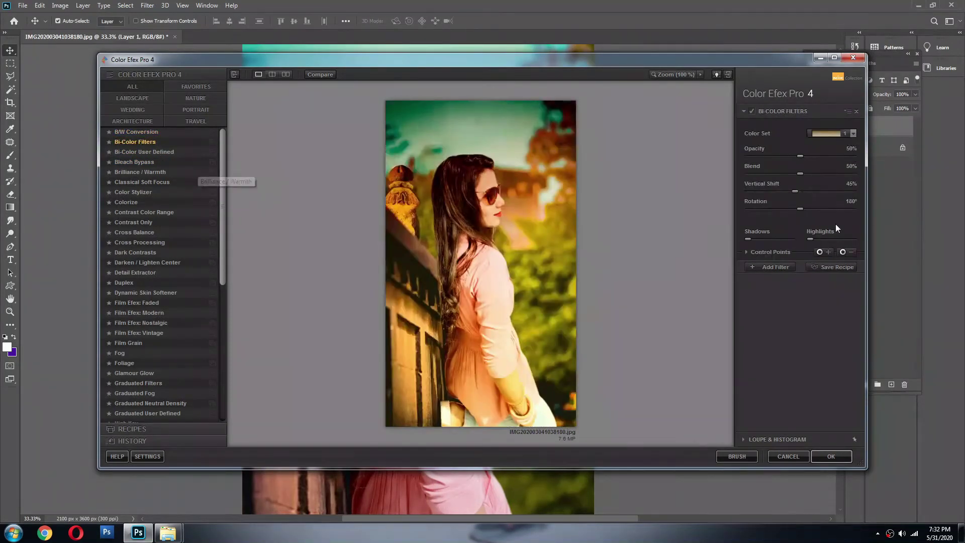
Step: Set Bi-Color Filters to Opacity 40%, Blend 56% and Vertical Shift 43%, and apply it with a negative control point on the face
left_click_drag(790, 174, 790, 202)
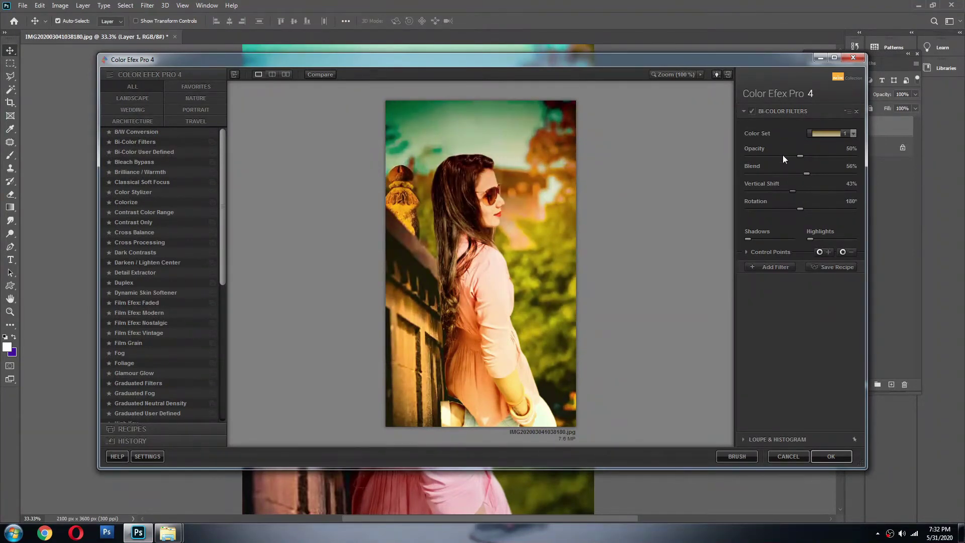
left_click_drag(783, 158, 801, 169)
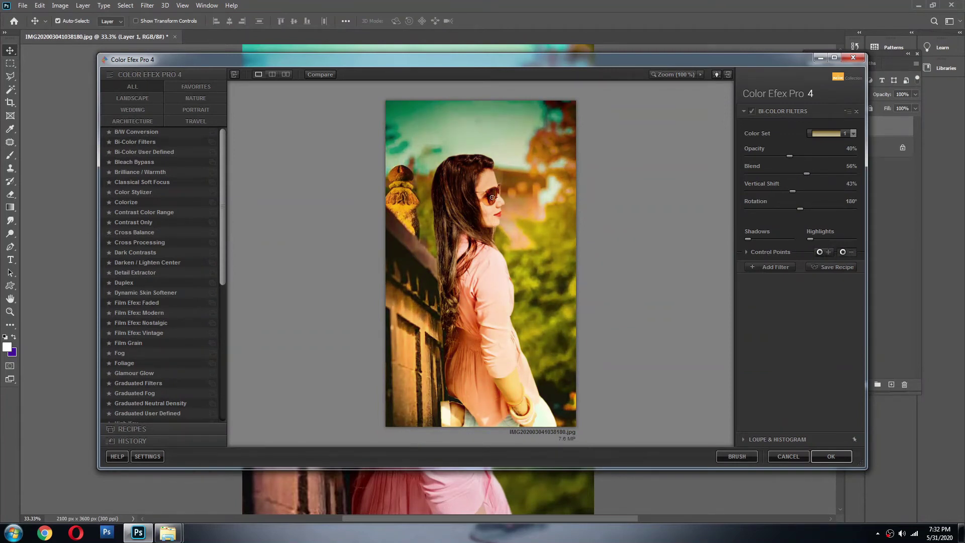
left_click(494, 182)
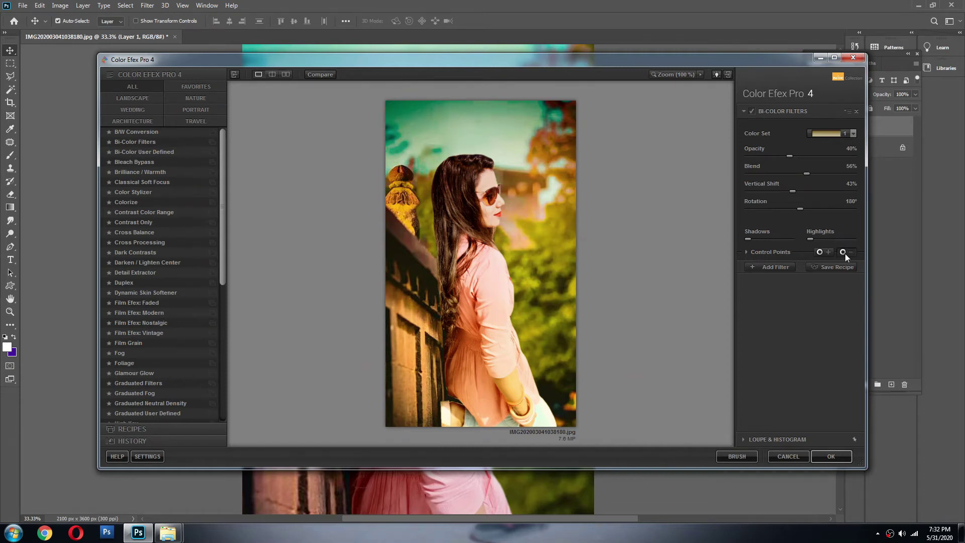
left_click(488, 217)
left_click(839, 457)
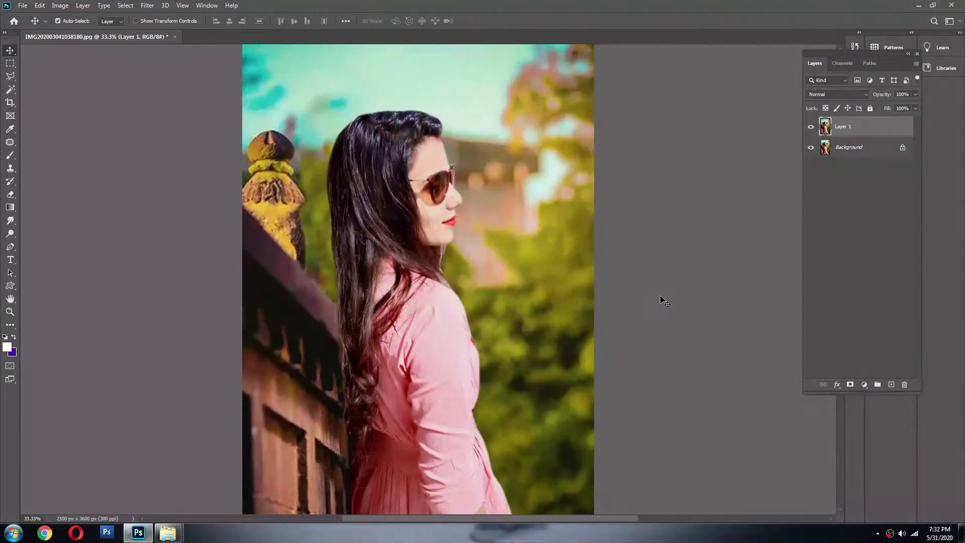
Step: Run Color Efex Pro 4 on Layer 1 again and merge the layer down into the Background
left_click(151, 5)
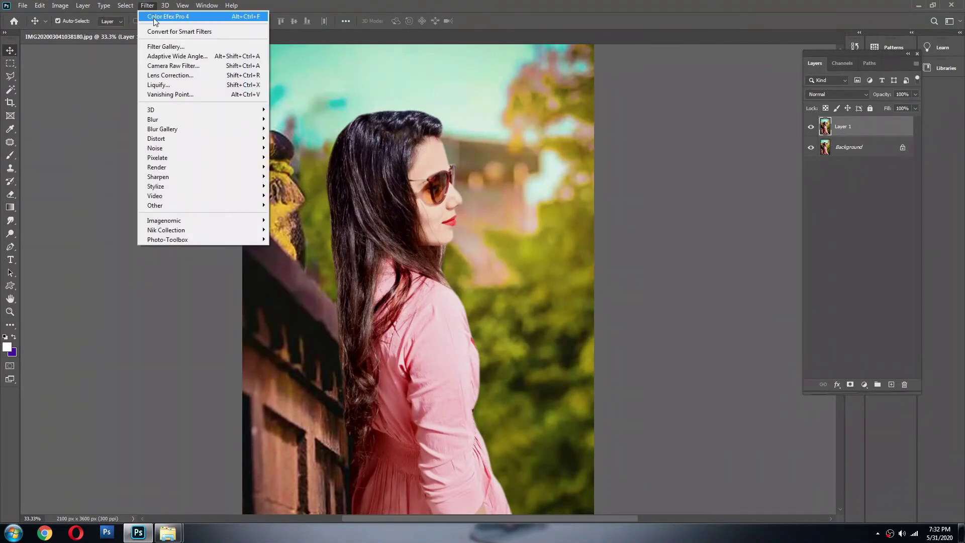
left_click(156, 19)
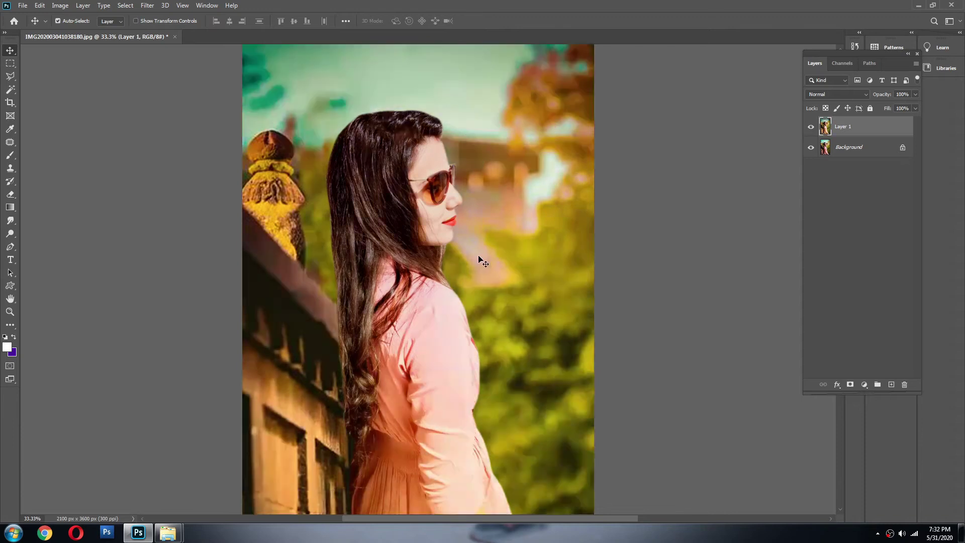
scroll(477, 256, "down", 1)
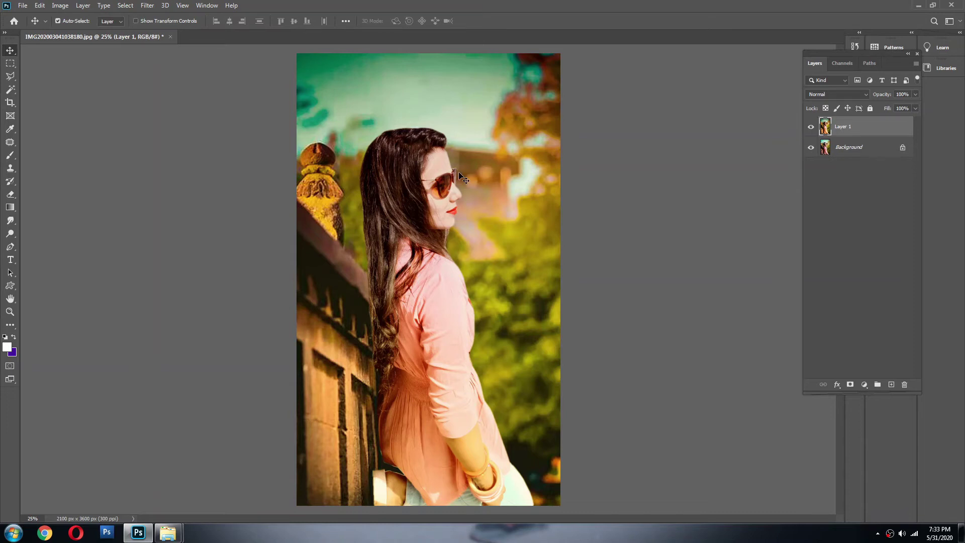
scroll(461, 177, "up", 2)
scroll(459, 199, "down", 2)
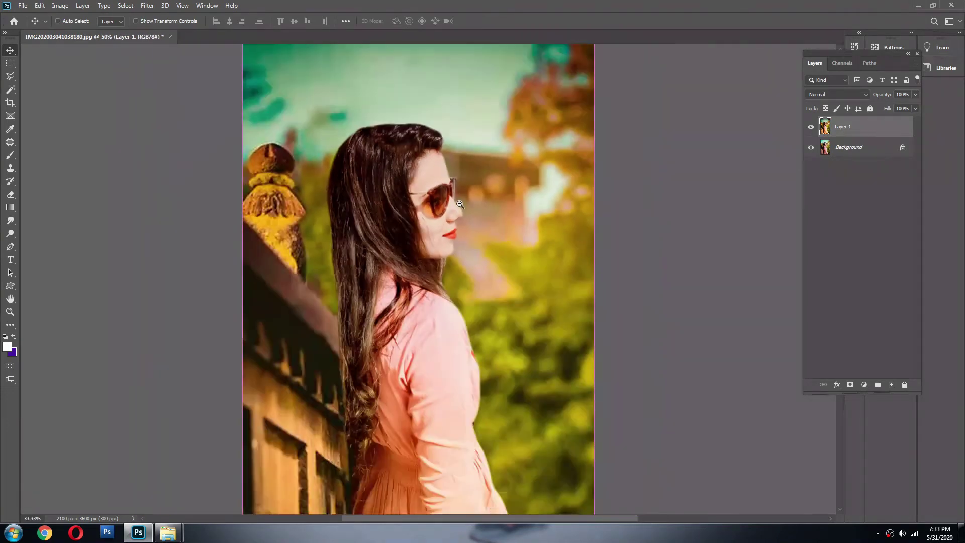
key("ctrl+e")
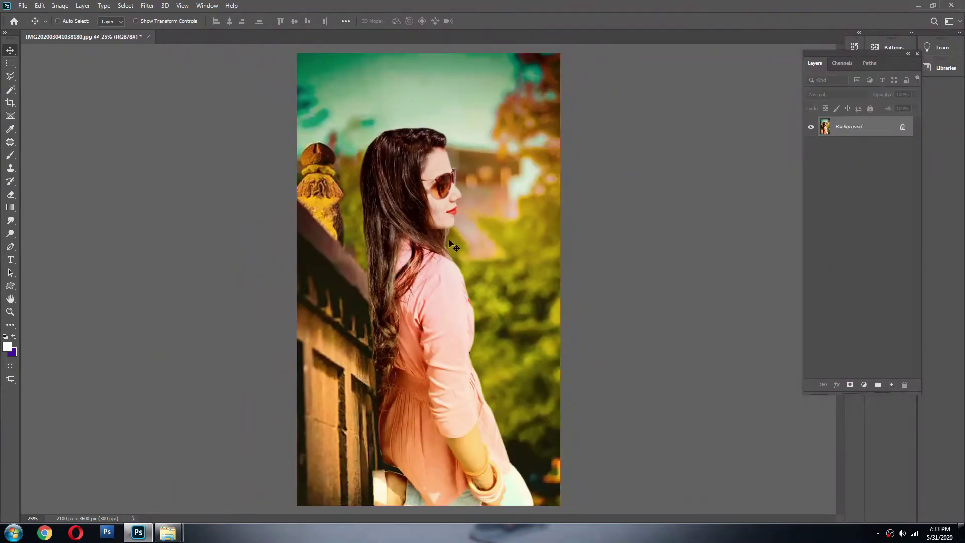
scroll(454, 247, "down", 2)
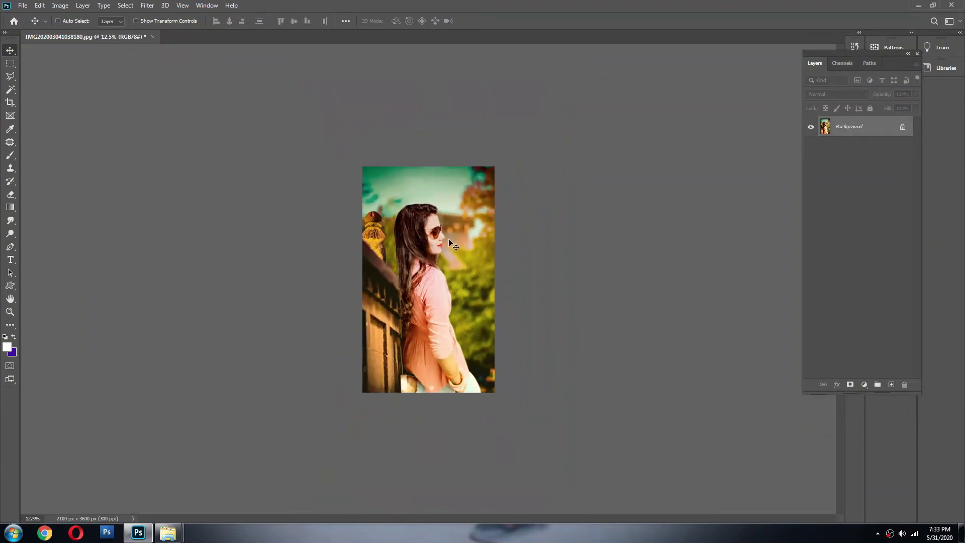
scroll(454, 246, "up", 3)
key("ctrl+shift+s")
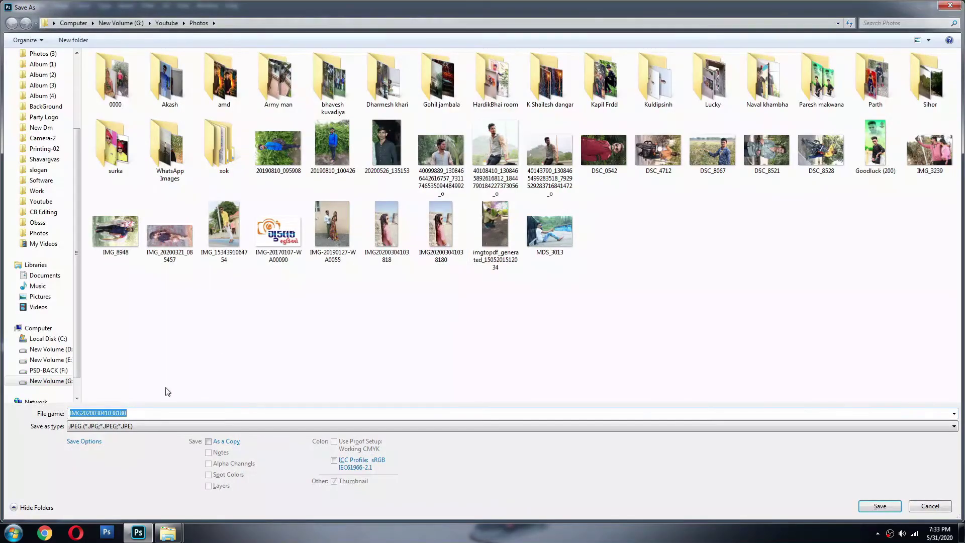
left_click(152, 414)
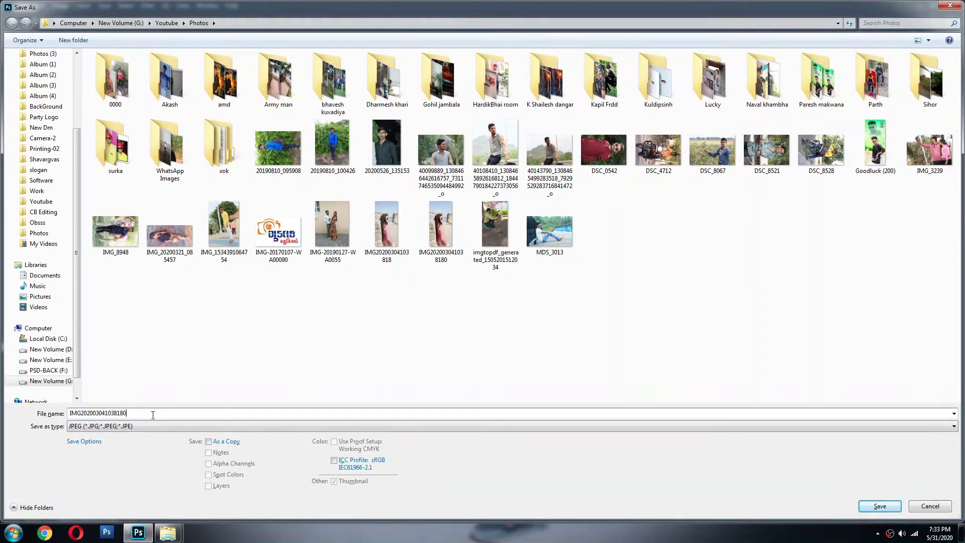
key("Return")
key("Return")
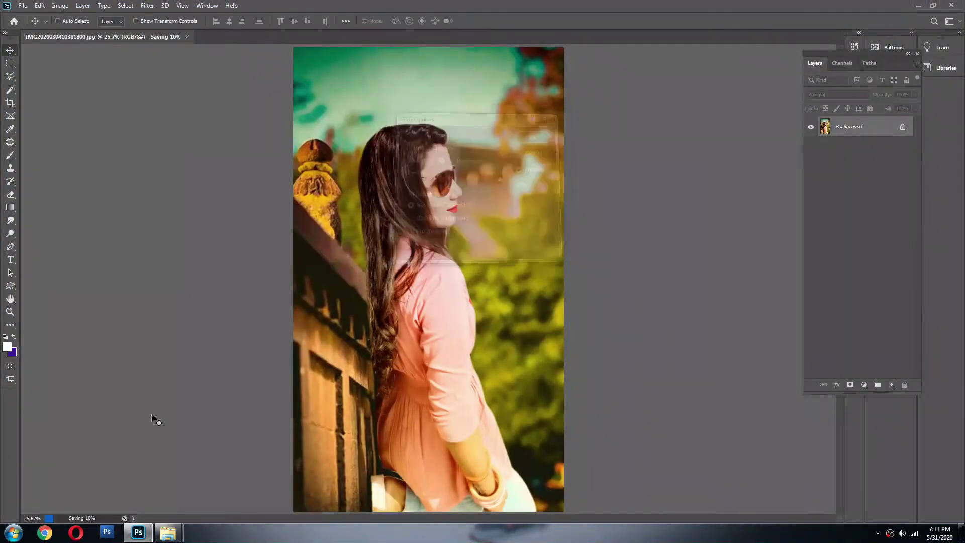
Step: Duplicate the Background onto a new layer, apply Auto Color to it and merge it back down
key("ctrl+j")
key("ctrl+shift+b")
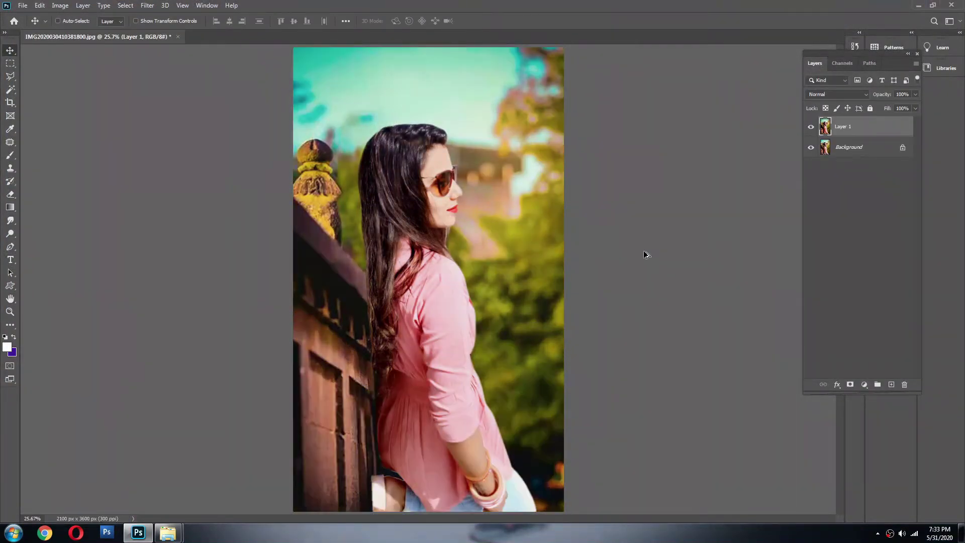
key("ctrl")
right_click(513, 165)
left_click(496, 181)
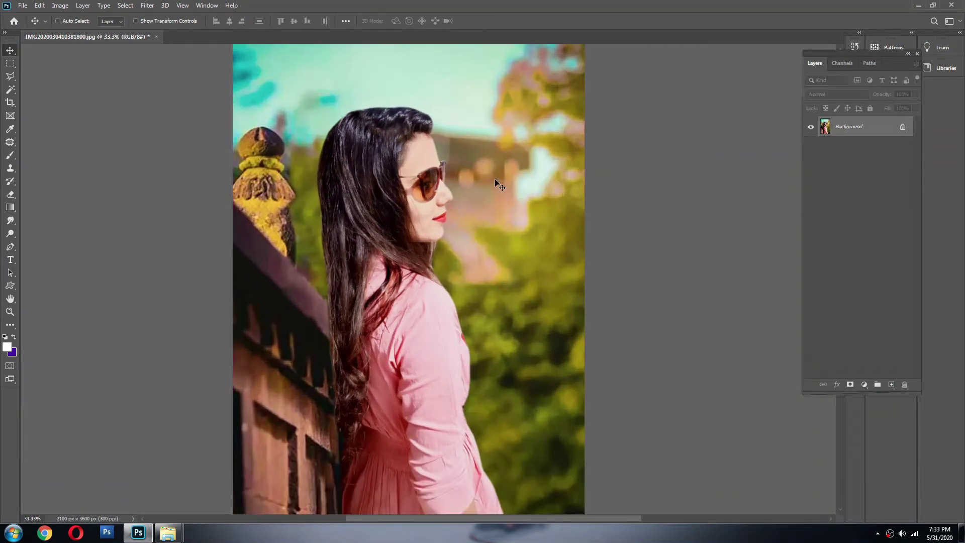
Step: Duplicate the colour-corrected image onto a new layer and open it in the Camera Raw filter
key("ctrl+j")
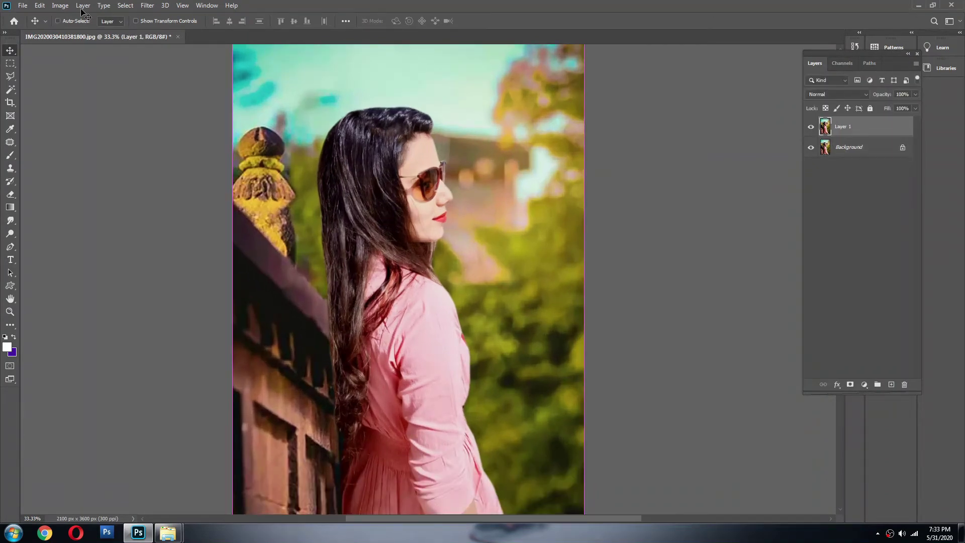
left_click(145, 6)
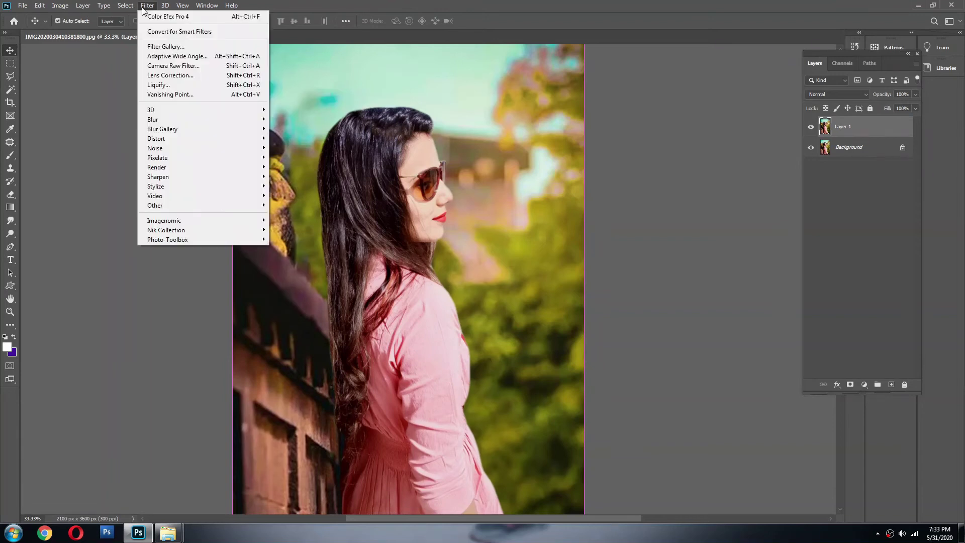
left_click(171, 66)
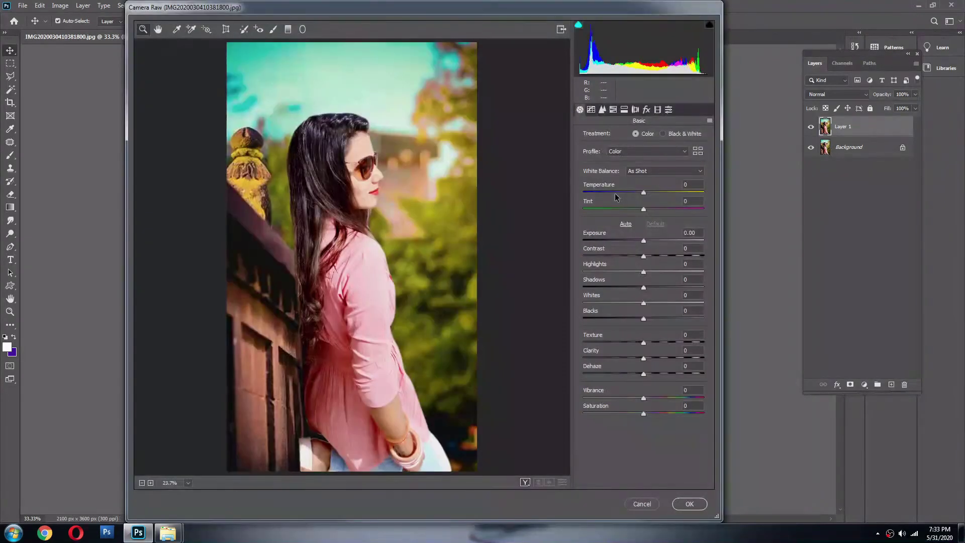
Step: Try cooler and warmer Temperature values, and reset Temperature to 0
left_click(626, 192)
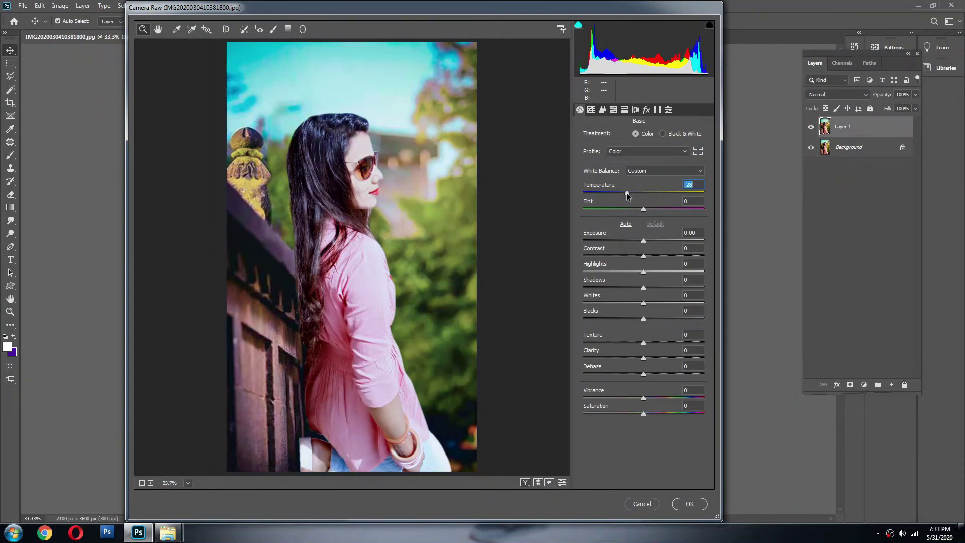
left_click_drag(626, 193, 672, 192)
type("0")
double_click(684, 209)
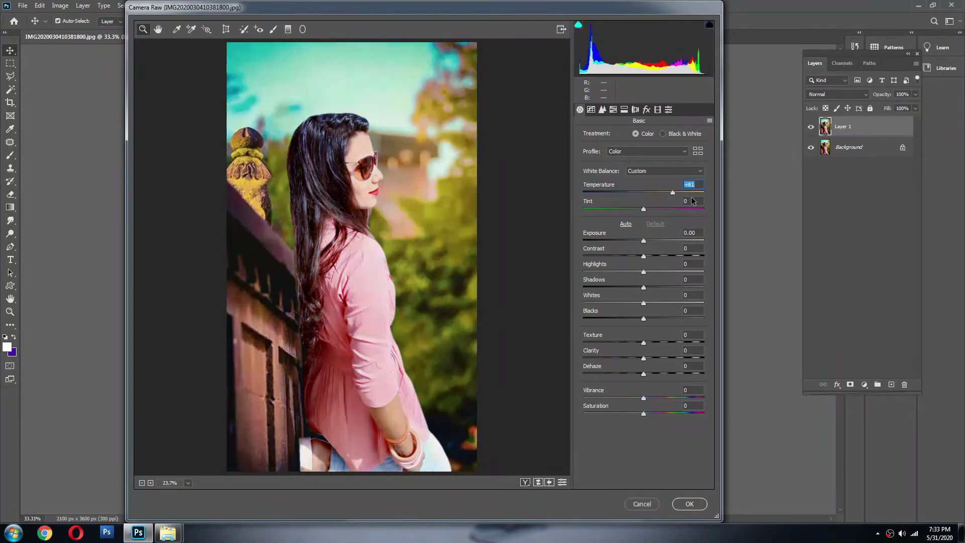
type("0")
Step: Set Texture to +41, Clarity to +30 and Dehaze to +100 in Camera Raw
left_click(667, 343)
left_click_drag(672, 359, 684, 360)
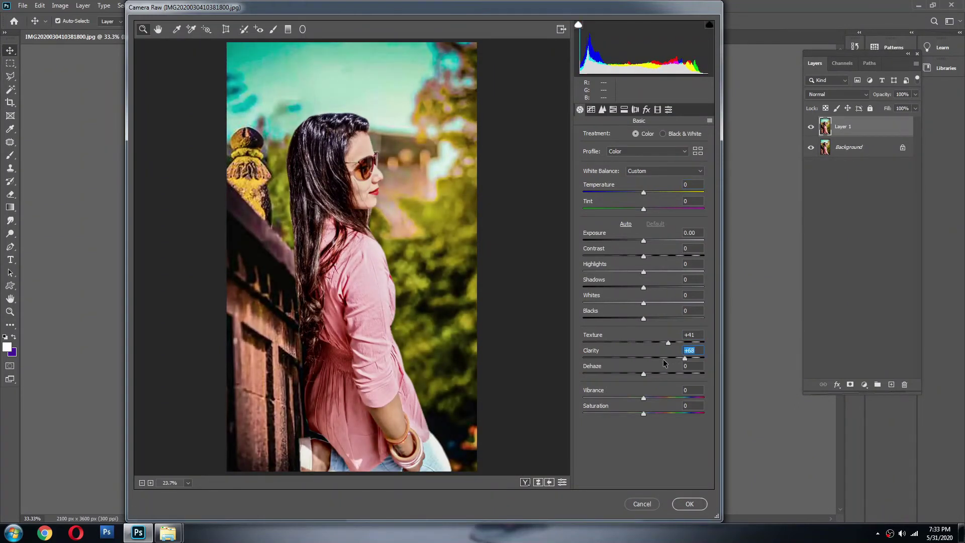
left_click(663, 359)
left_click(613, 374)
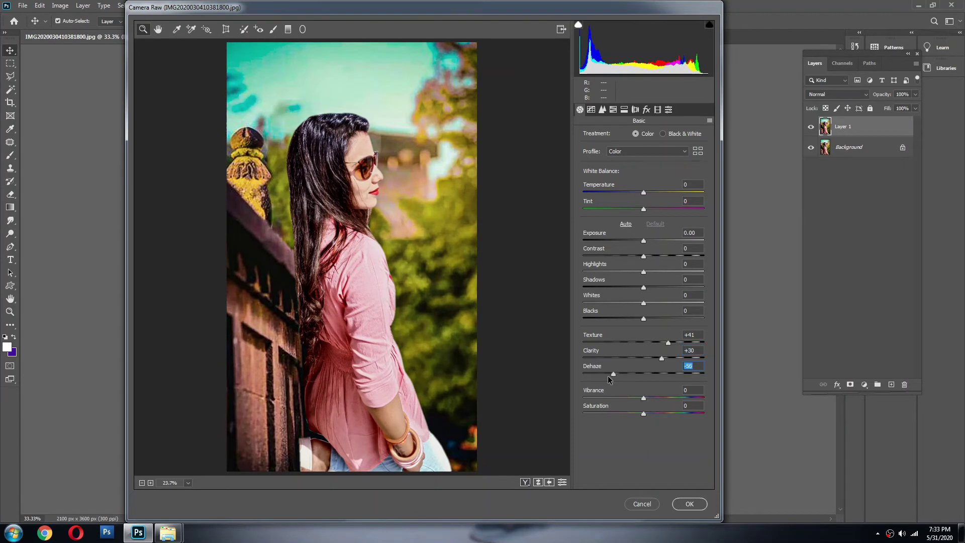
left_click_drag(609, 376, 756, 387)
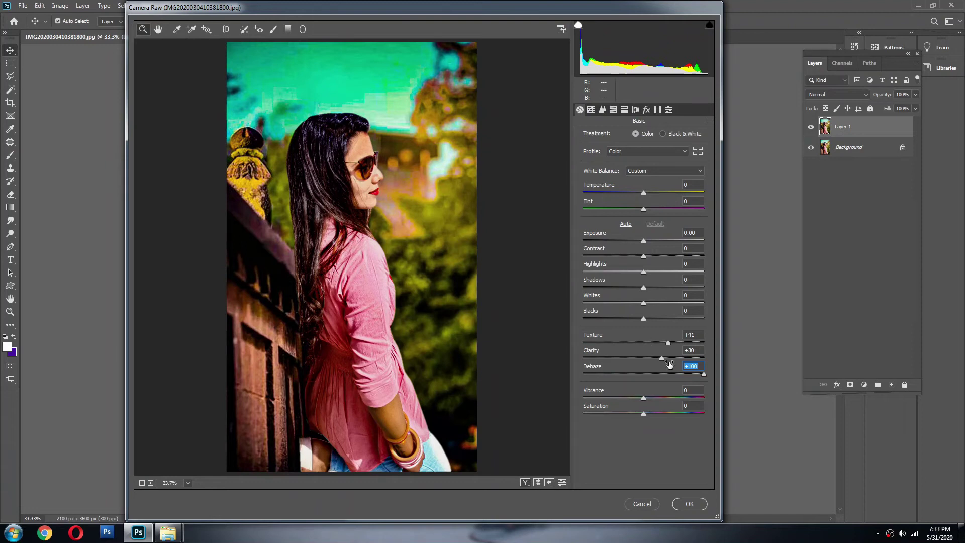
Step: Reduce Clarity to +11 and readjust Texture to +32
left_click_drag(674, 360, 629, 352)
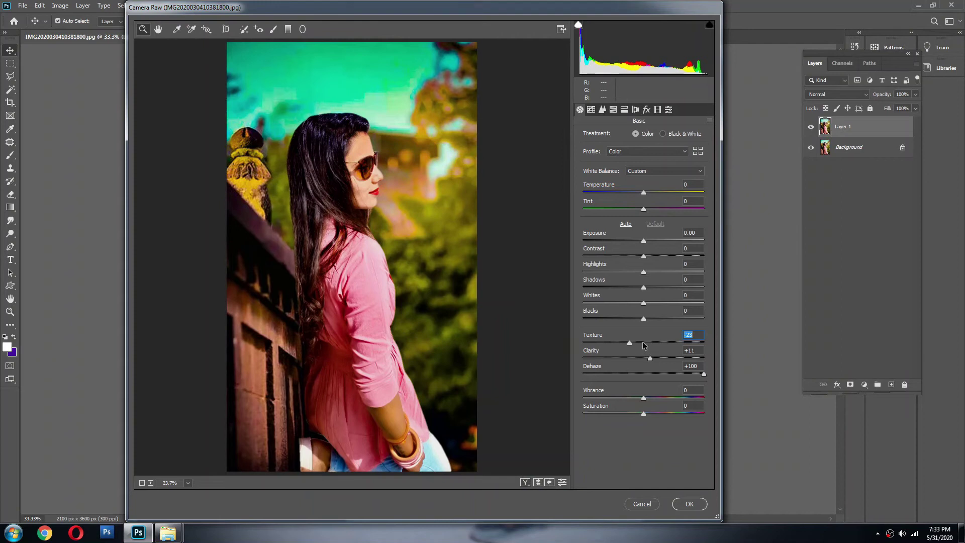
left_click(644, 343)
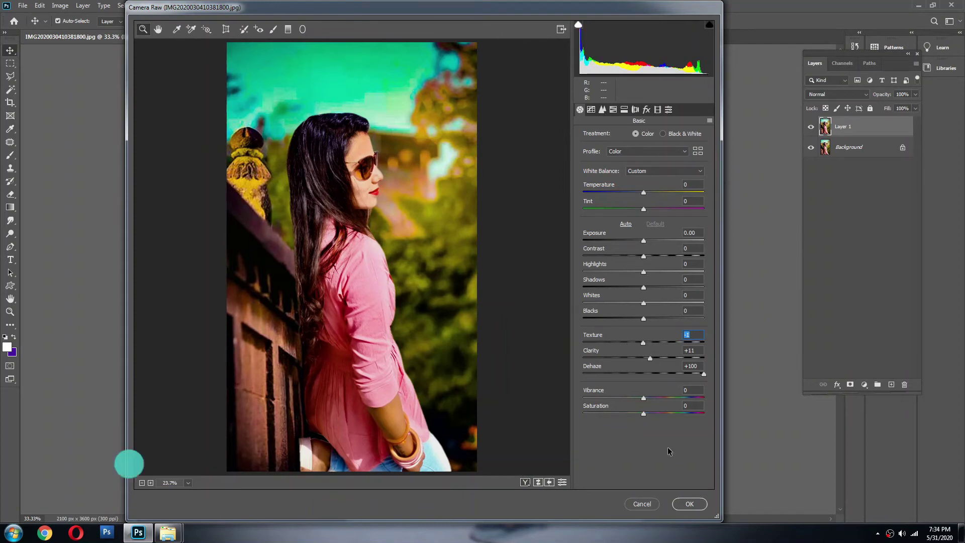
left_click(659, 344)
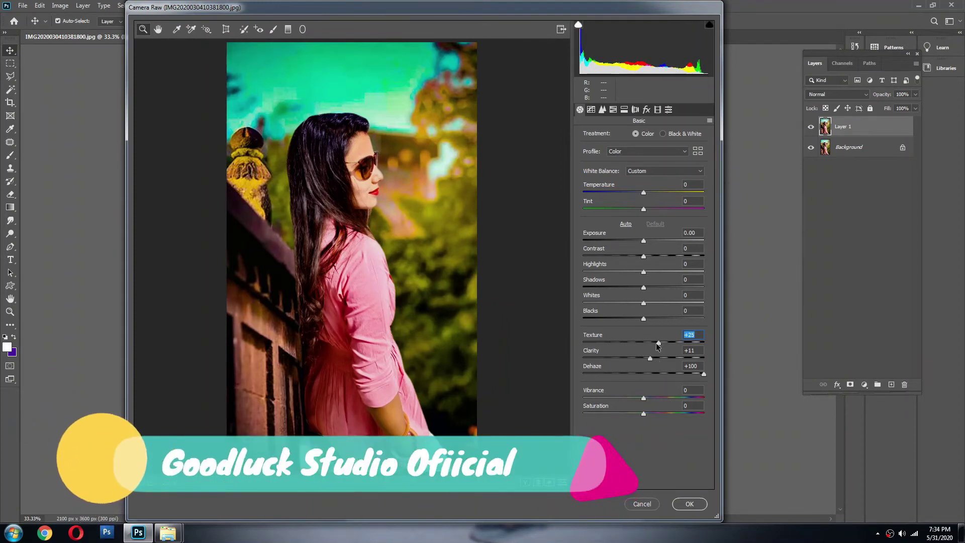
left_click(689, 344)
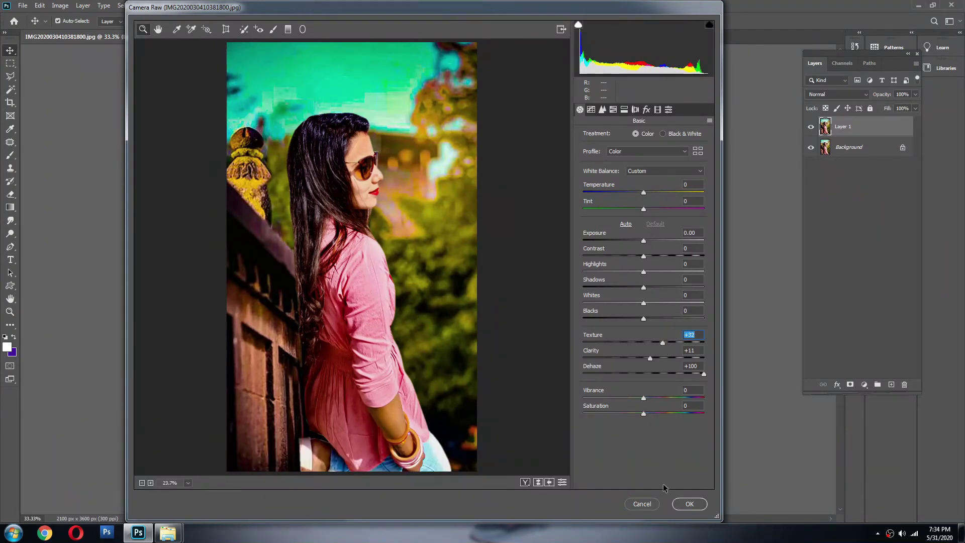
Step: Apply the Camera Raw adjustments and erase the filtered layer over the woman's face and shirt with a soft 400 px eraser
left_click(690, 504)
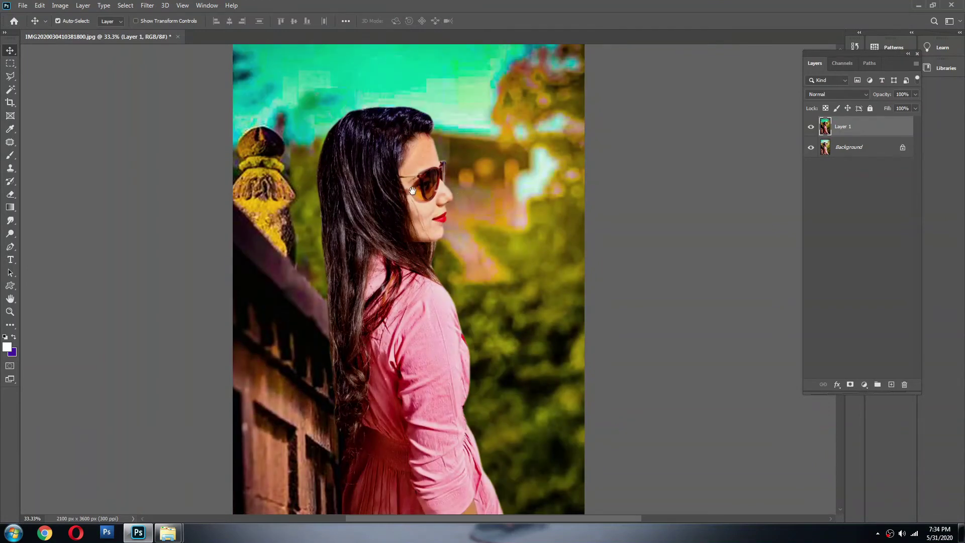
key("e")
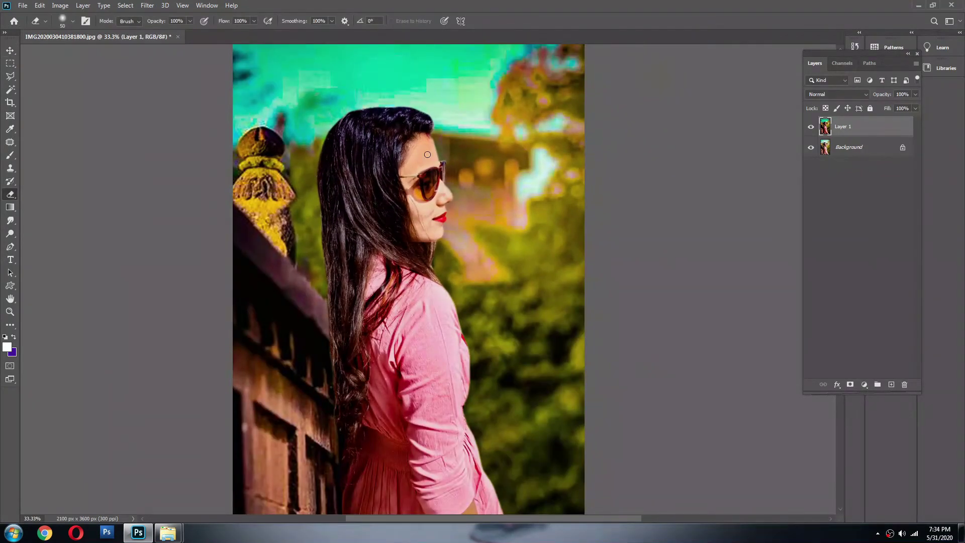
key("bracketright")
key("bracketright")
key("bracketright")
key("bracketright")
key("bracketright")
key("bracketright")
key("bracketright")
key("bracketright")
key("bracketright")
key("bracketright")
key("bracketright")
left_click(428, 223)
mouse_move(425, 317)
left_mouse_down()
mouse_move(411, 303)
mouse_move(416, 378)
left_mouse_up()
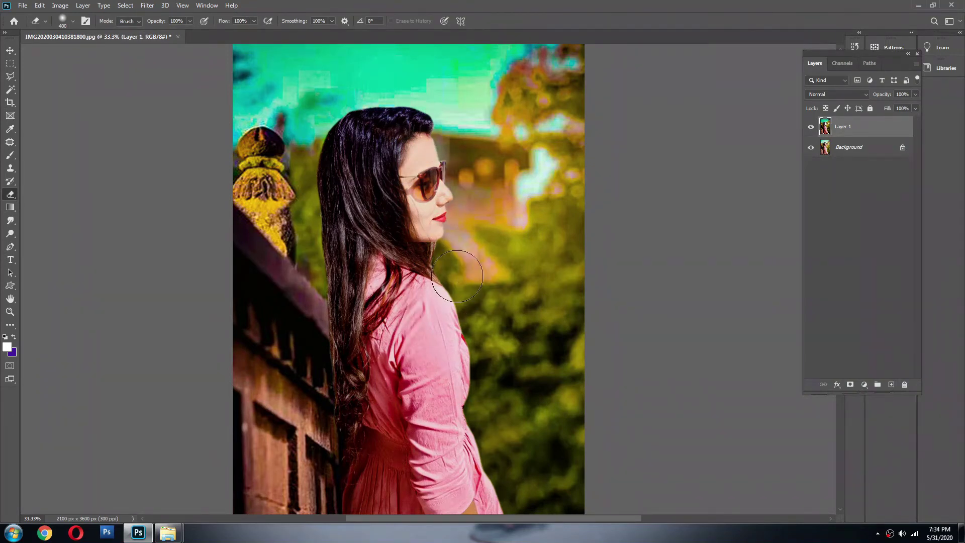
Step: Merge the layers and run the GREYCstoration noise filter at strength 111 on a duplicate of the merged image
key("v")
key("ctrl+e")
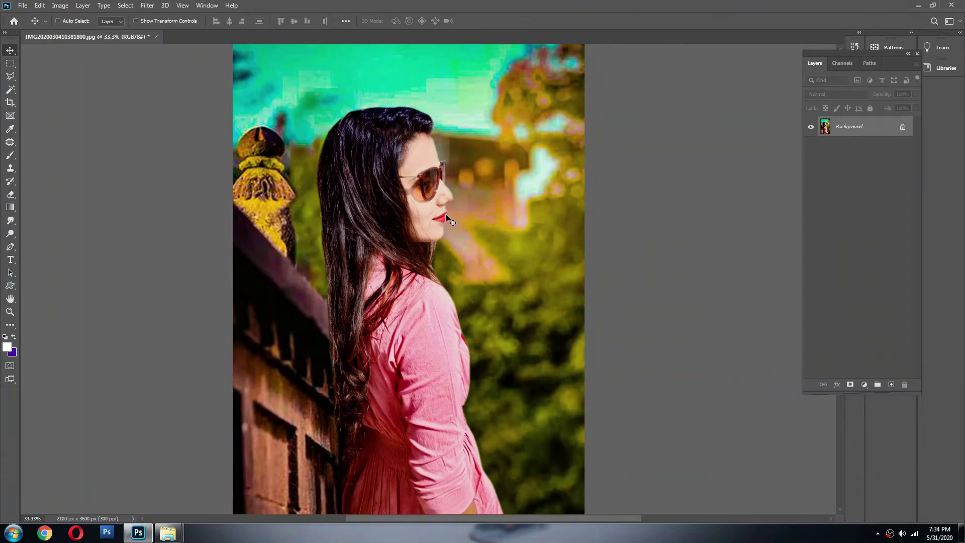
key("ctrl+j")
left_click(148, 5)
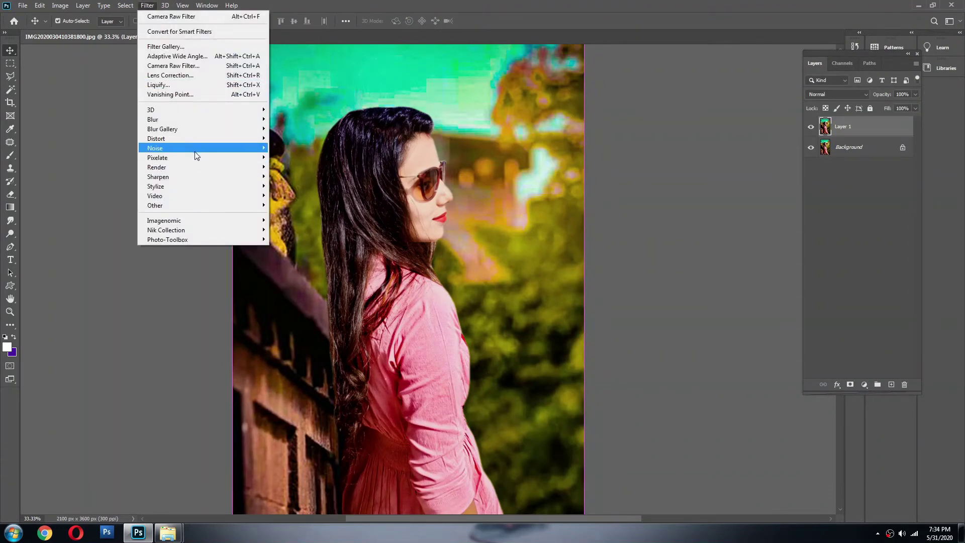
mouse_move(195, 150)
left_click(325, 174)
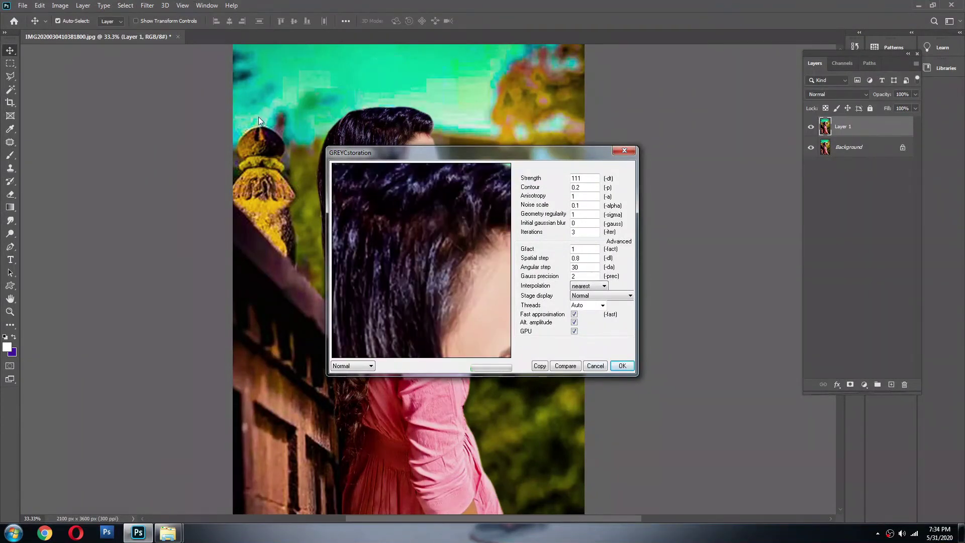
left_click_drag(442, 281, 361, 176)
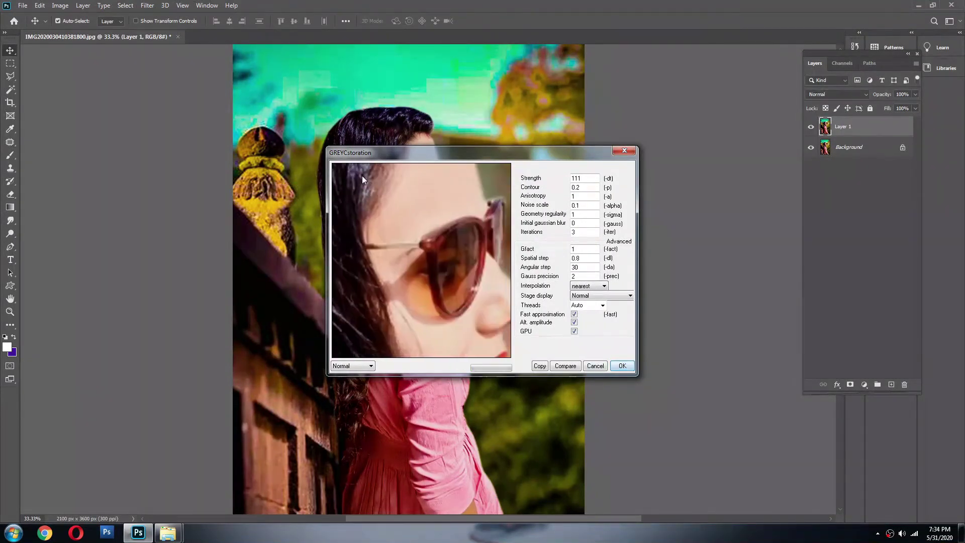
left_click(620, 366)
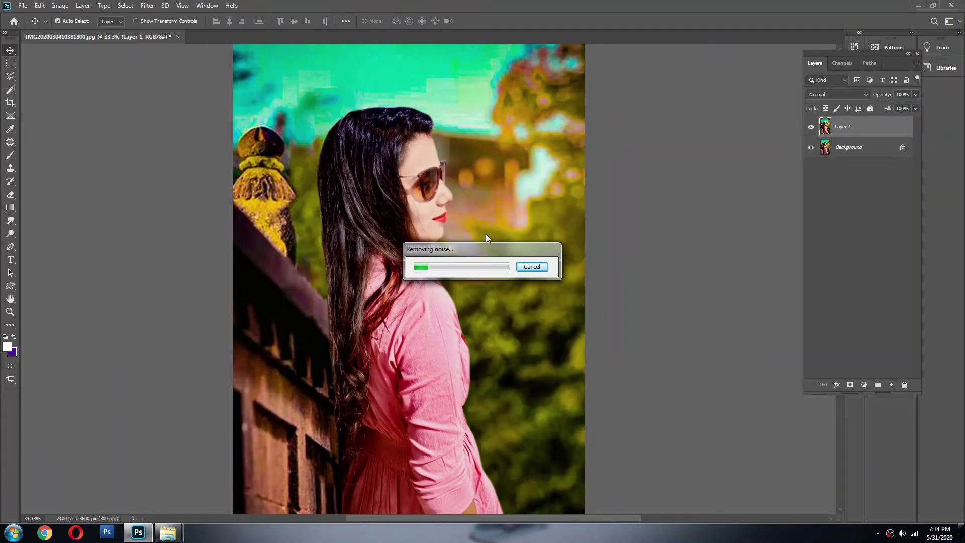
mouse_move(167, 532)
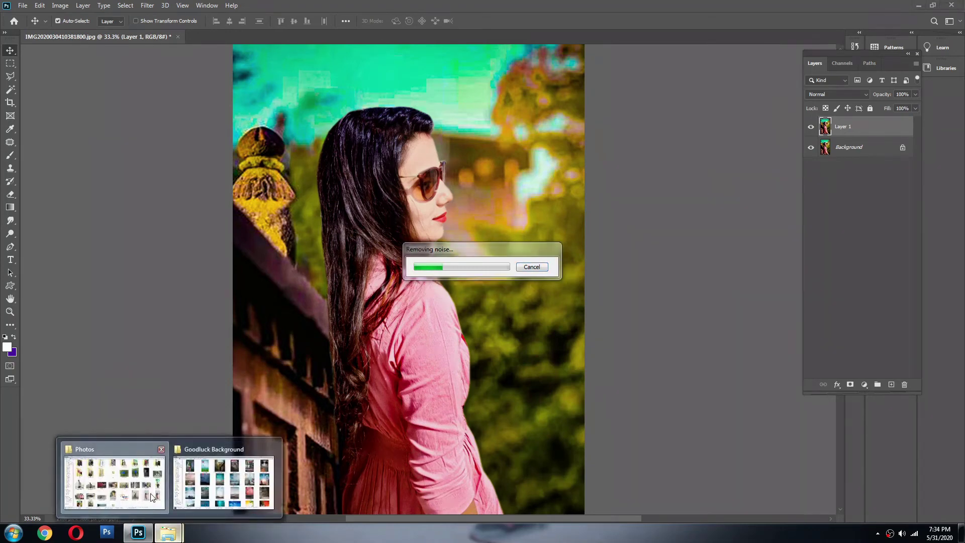
left_click(116, 483)
left_click(630, 462)
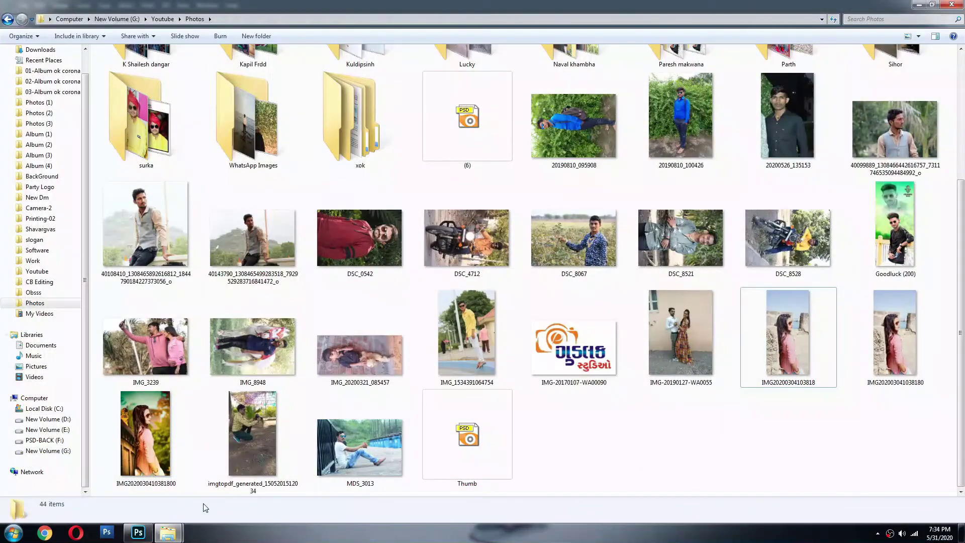
left_click(127, 535)
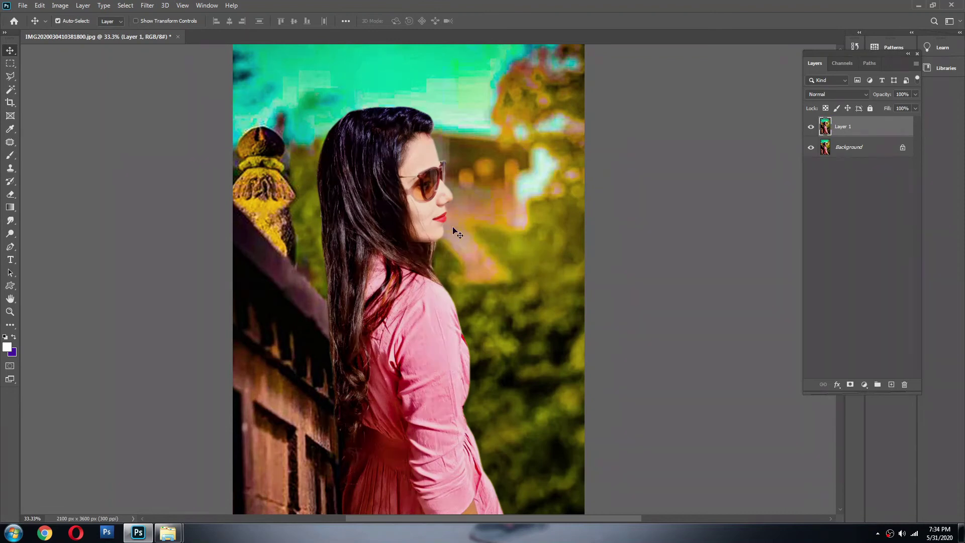
Step: Inspect the noise-reduced hair and face up close, and merge the layer into the background
left_click(436, 220, "alt")
left_click(392, 195, "ctrl")
left_click(426, 162, "ctrl")
left_click(427, 162, "ctrl")
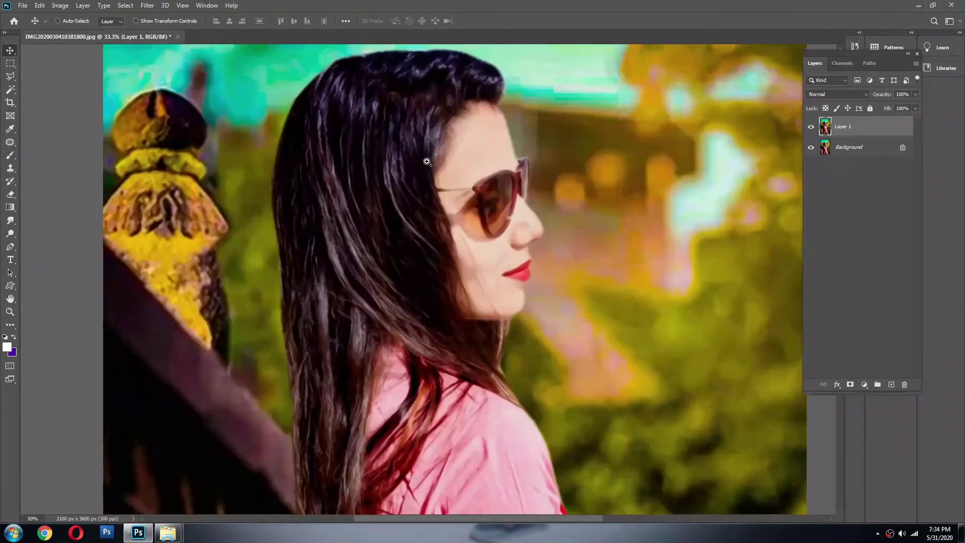
left_click(431, 168, "alt")
left_click(433, 173, "alt")
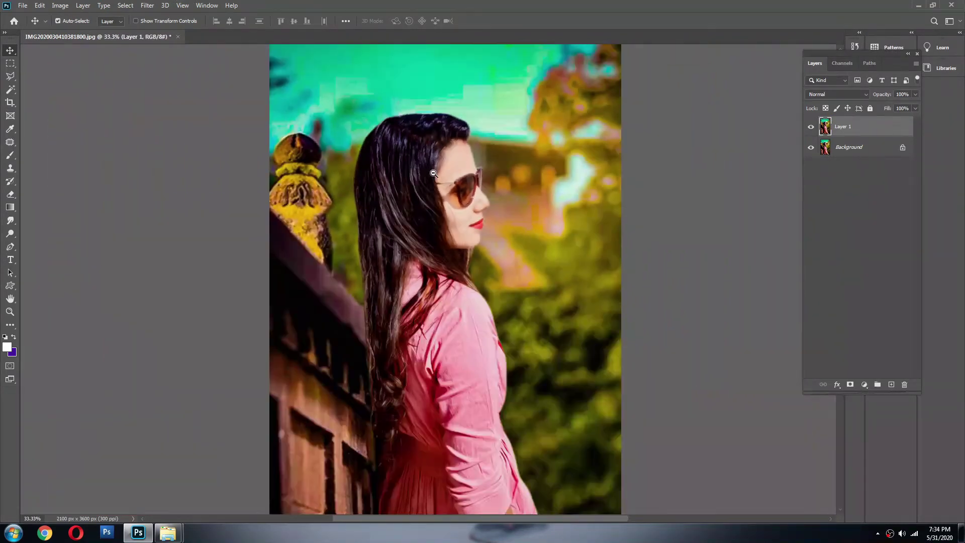
left_click(433, 172, "alt")
key("ctrl+e")
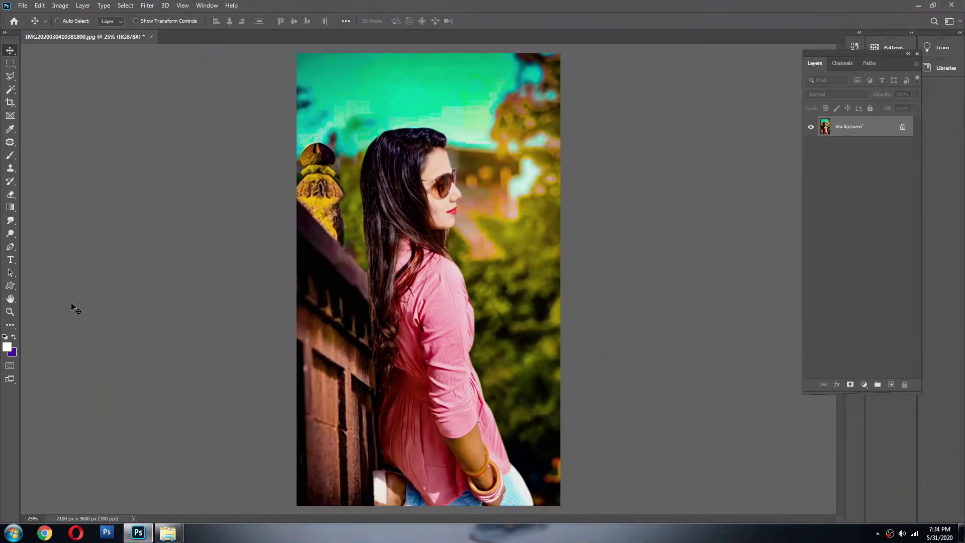
Step: Switch to File Explorer and open the lensflare folder inside CB Editing
key("ctrl")
key("alt+Tab")
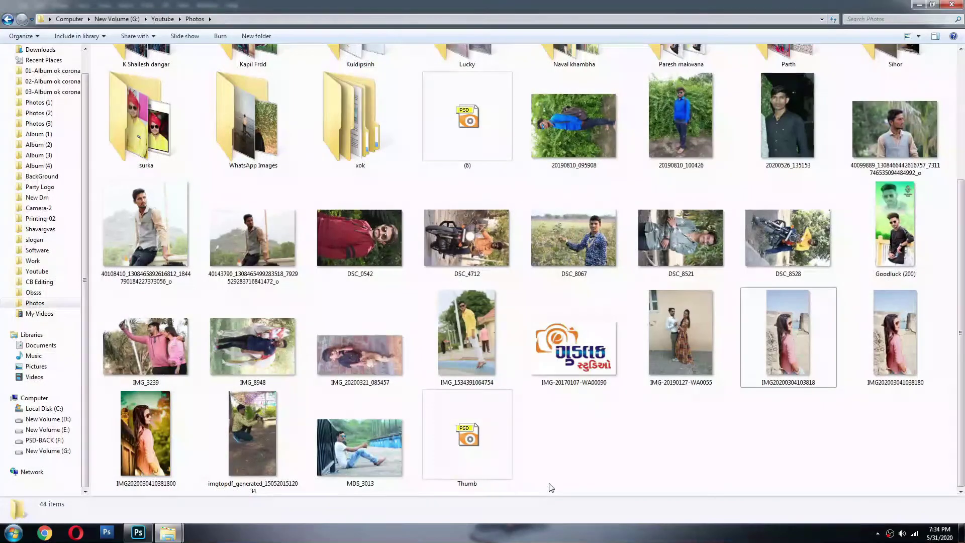
key("super+e")
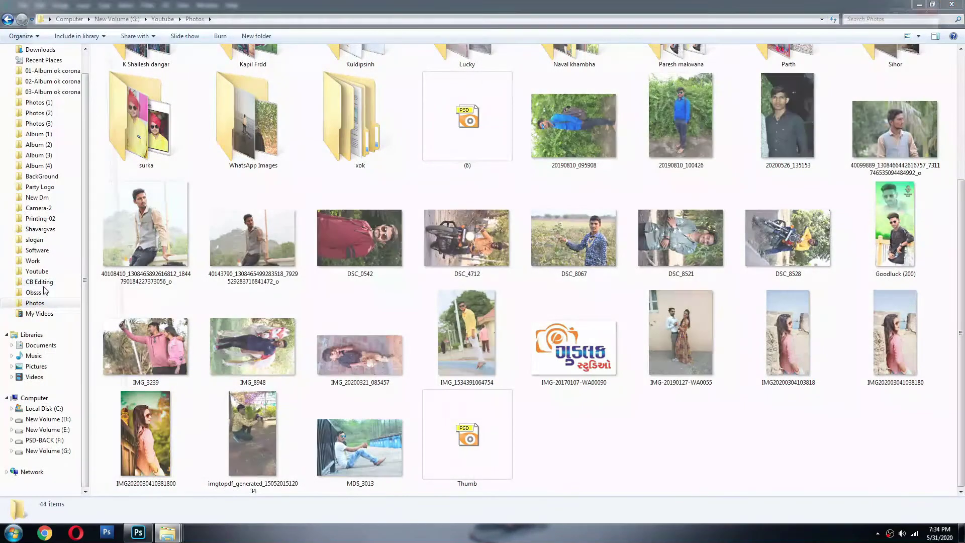
key("alt+F4")
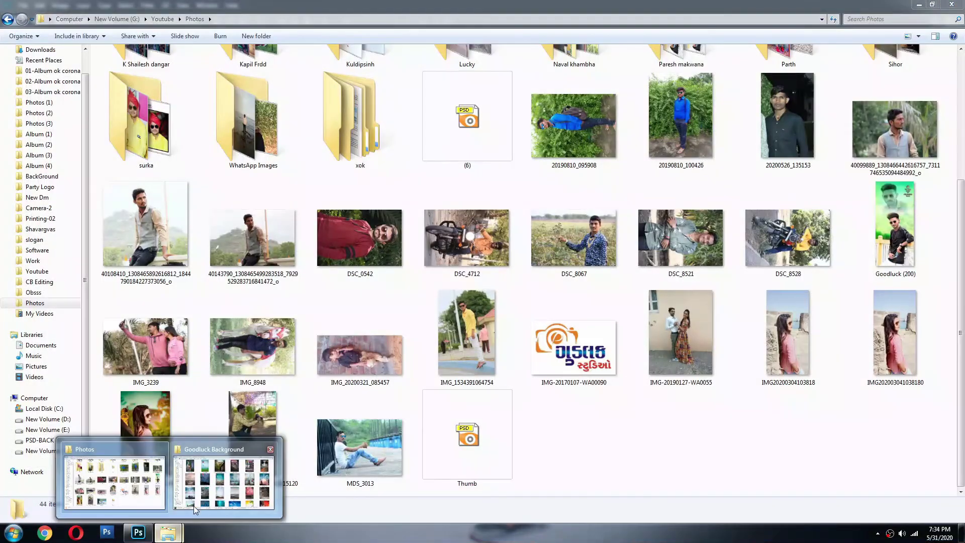
left_click(198, 500)
key("BackSpace")
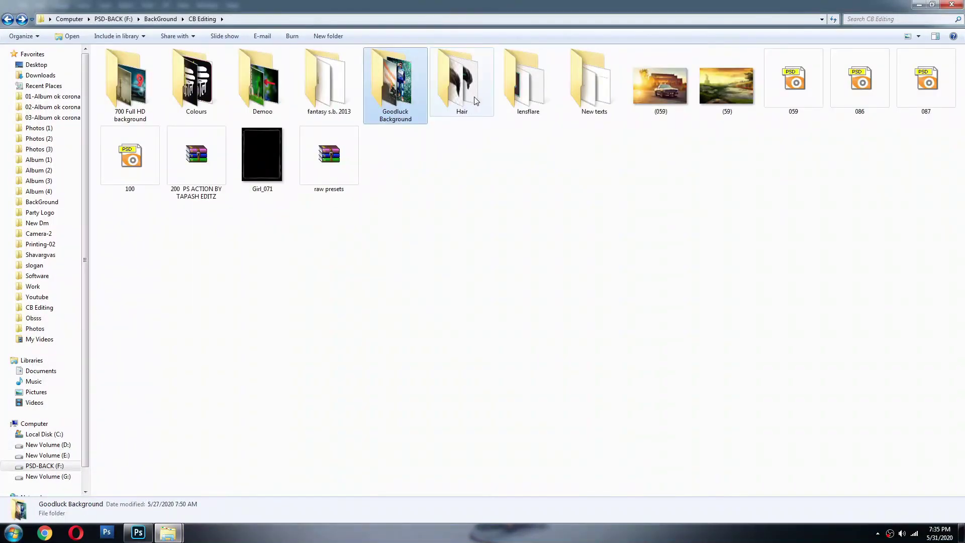
left_click(461, 83)
left_click(585, 95)
double_click(523, 83)
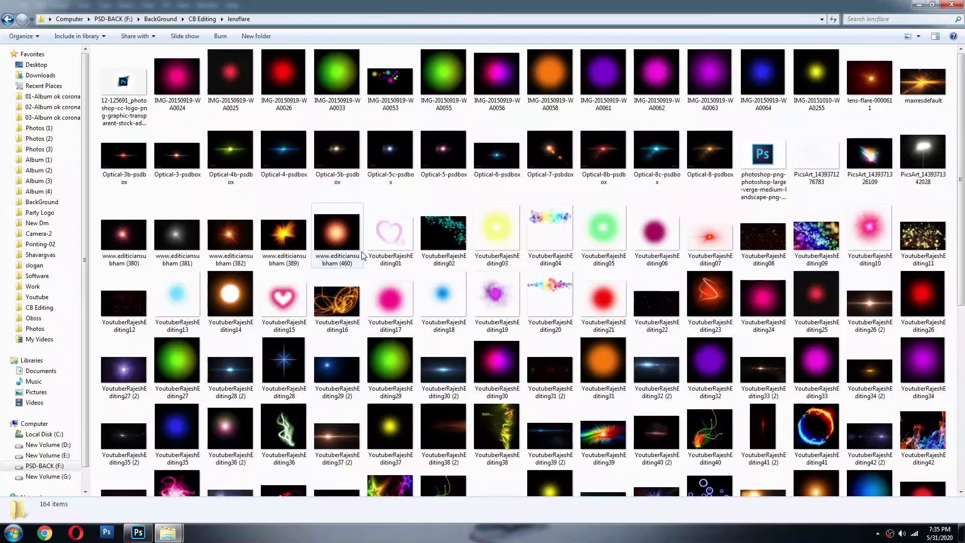
left_click(330, 223)
left_click(230, 293)
left_click(381, 234)
left_click_drag(341, 233, 587, 4)
key("alt+Tab")
key("alt+Tab")
key("alt+Tab")
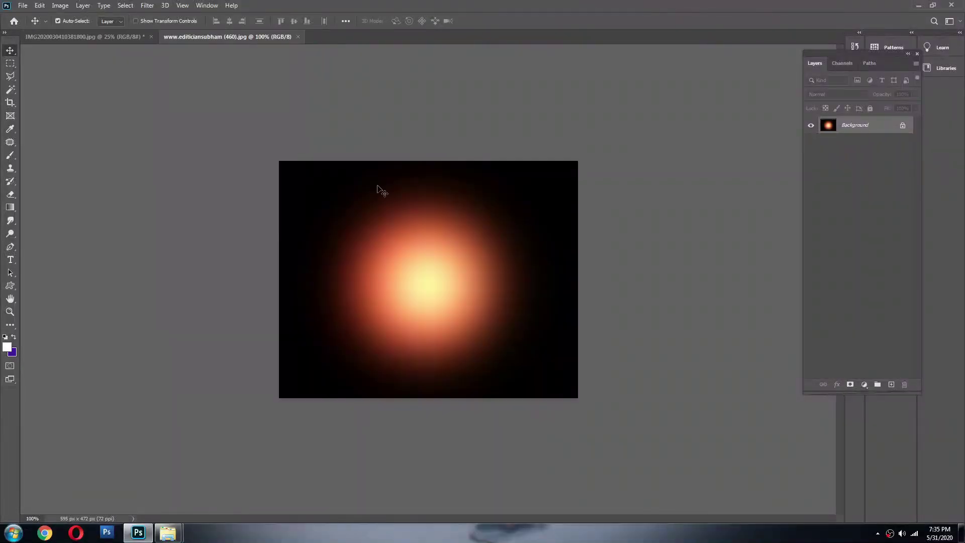
Step: Copy the whole glow image into the portrait as a new layer and stretch it over the left side
key("ctrl+a")
key("ctrl+w")
key("ctrl+v")
key("ctrl+t")
left_click_drag(442, 301, 456, 316)
left_click_drag(381, 186, 373, 208)
key("Return")
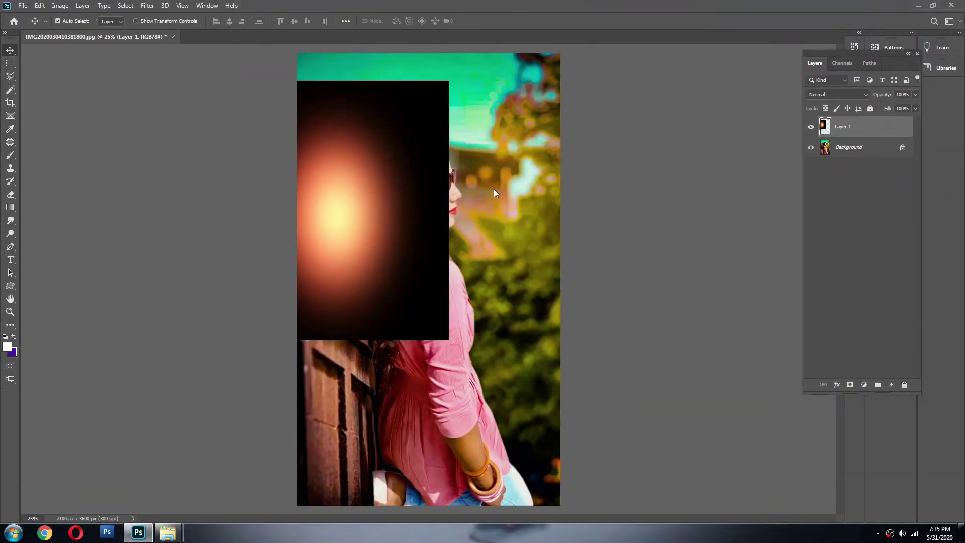
Step: Set the glow layer's blend mode to Screen and place it, scaled to about 123%, over the trees in the image's upper-right corner
left_click(837, 94)
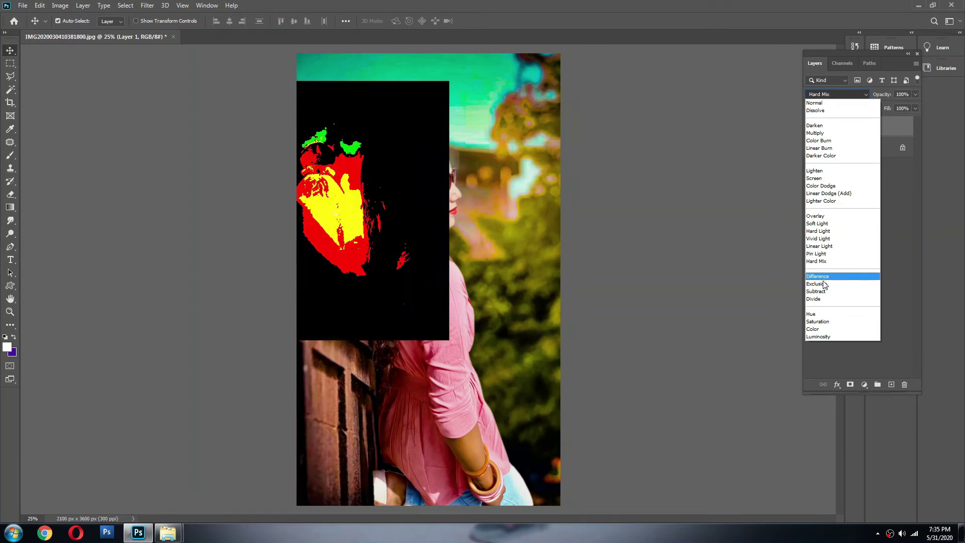
left_click(825, 178)
left_click_drag(355, 179, 324, 193)
key("ctrl+t")
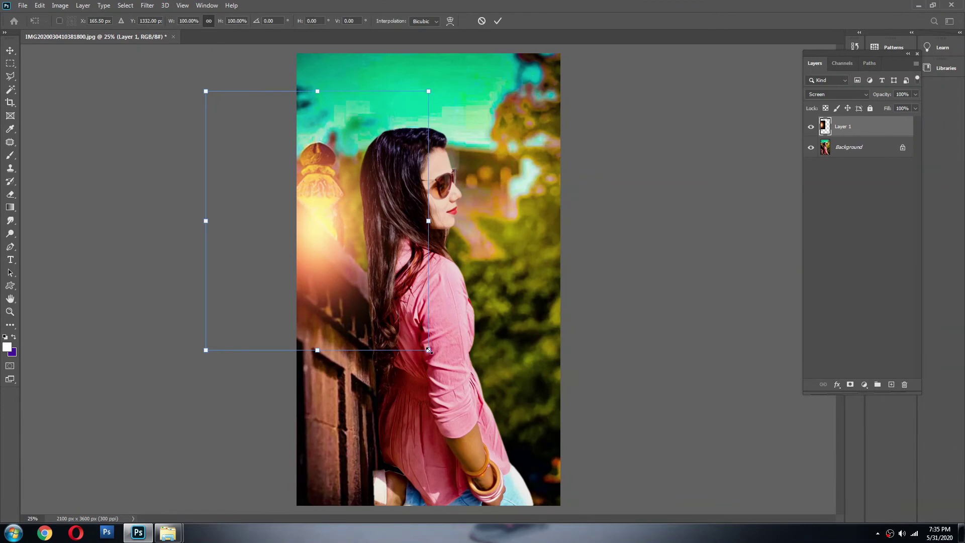
left_click_drag(428, 349, 480, 409)
left_click_drag(305, 166, 534, 78)
key("Return")
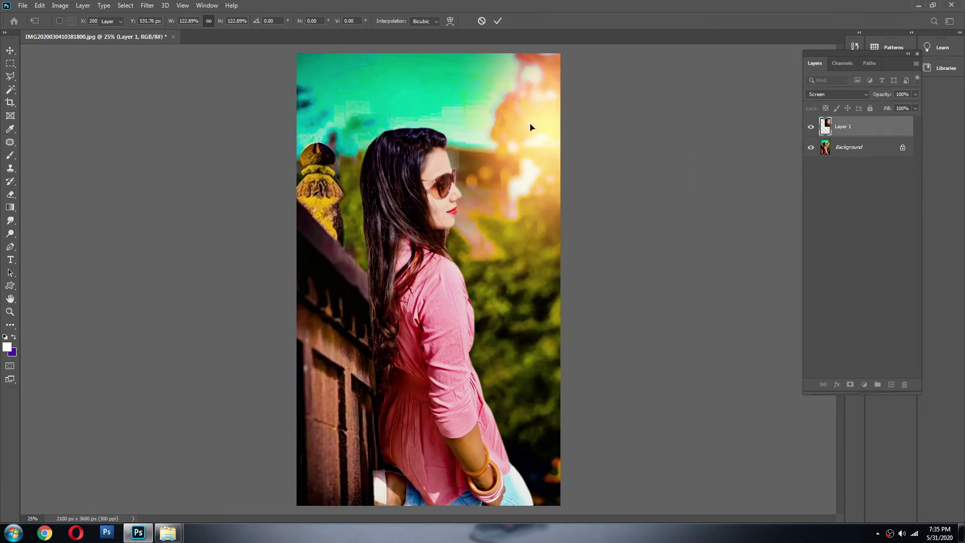
Step: Enlarge the glow layer to about 126% and reposition it at the image's right edge, level with the woman's face
key("ctrl+minus")
left_click_drag(489, 179, 498, 201)
key("ctrl+t")
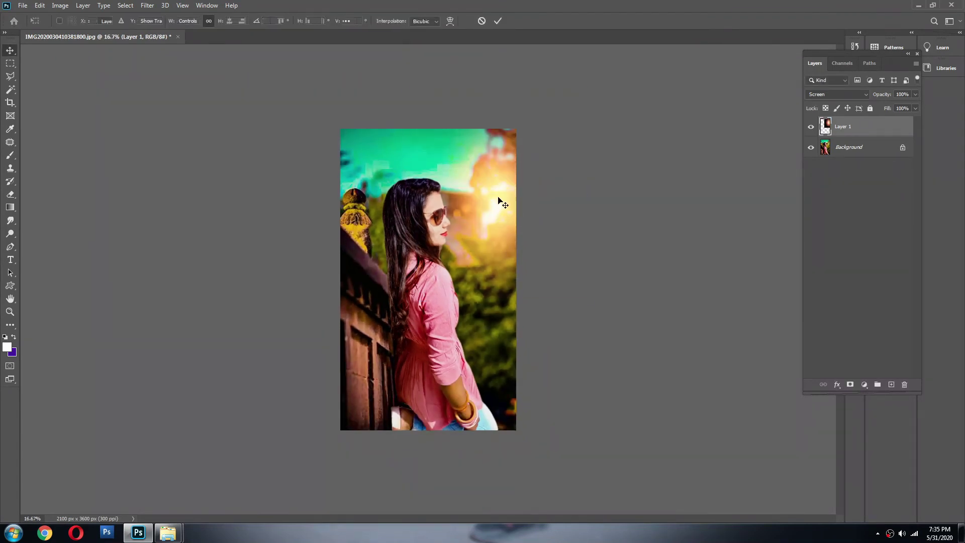
left_click_drag(589, 301, 637, 356)
left_click_drag(557, 226, 528, 185)
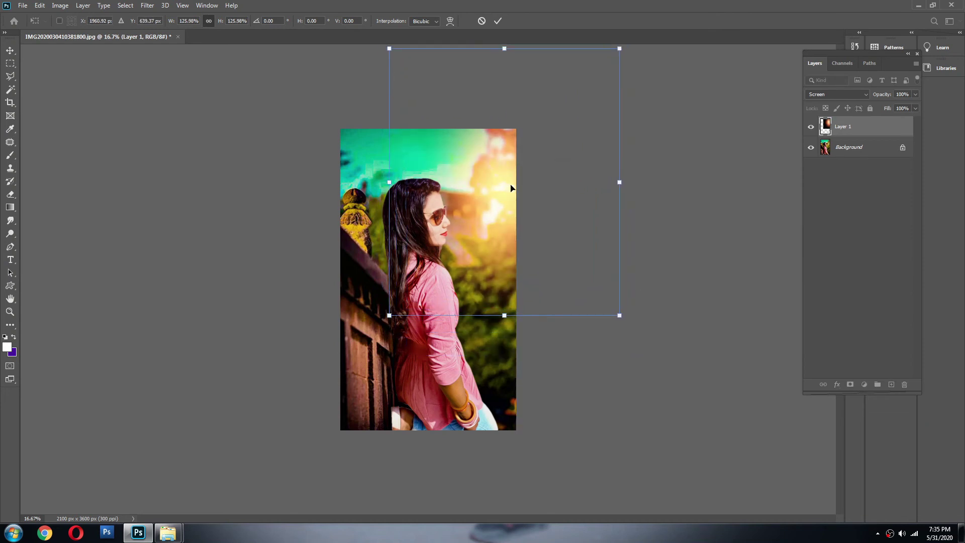
key("Return")
key("ctrl+0")
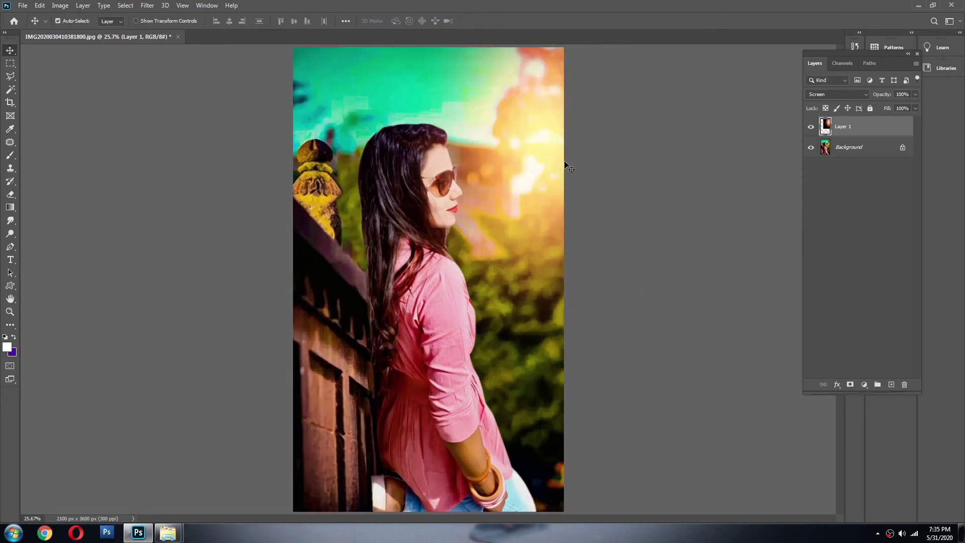
left_click_drag(556, 154, 553, 180)
Step: Try merging the glow layer into the background, and undo the merge
key("e")
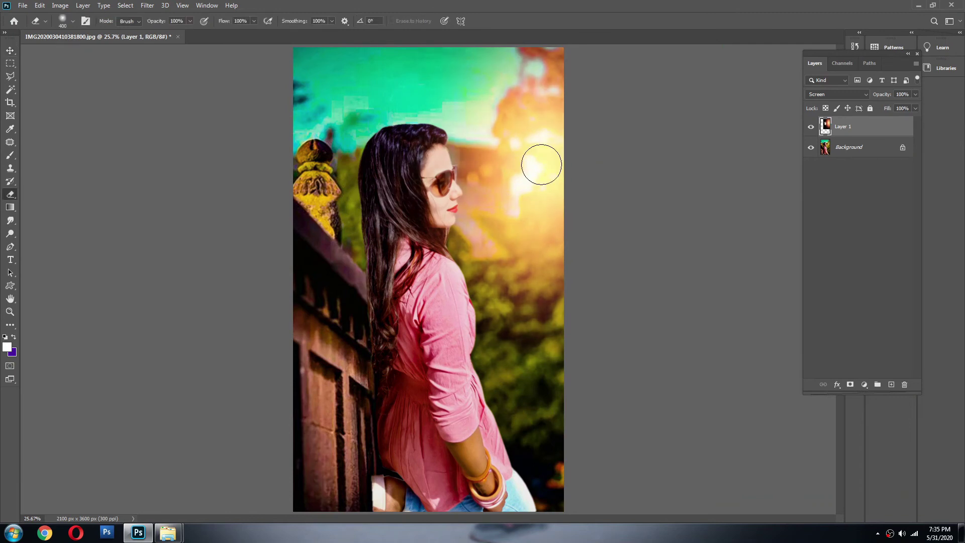
key("v")
key("ctrl+minus")
key("alt+space")
key("Escape")
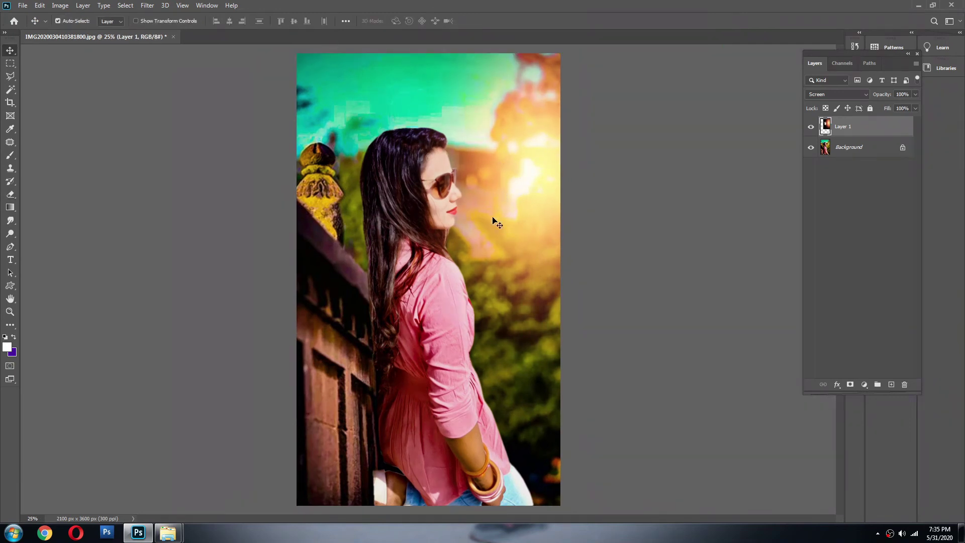
key("alt+space")
left_click(534, 227, "alt")
left_click(533, 227, "alt")
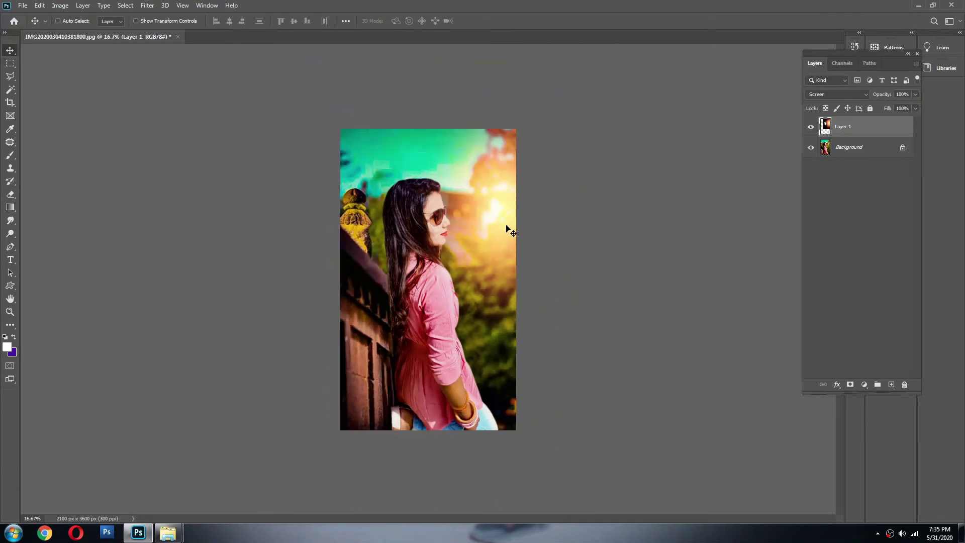
key("ctrl+e")
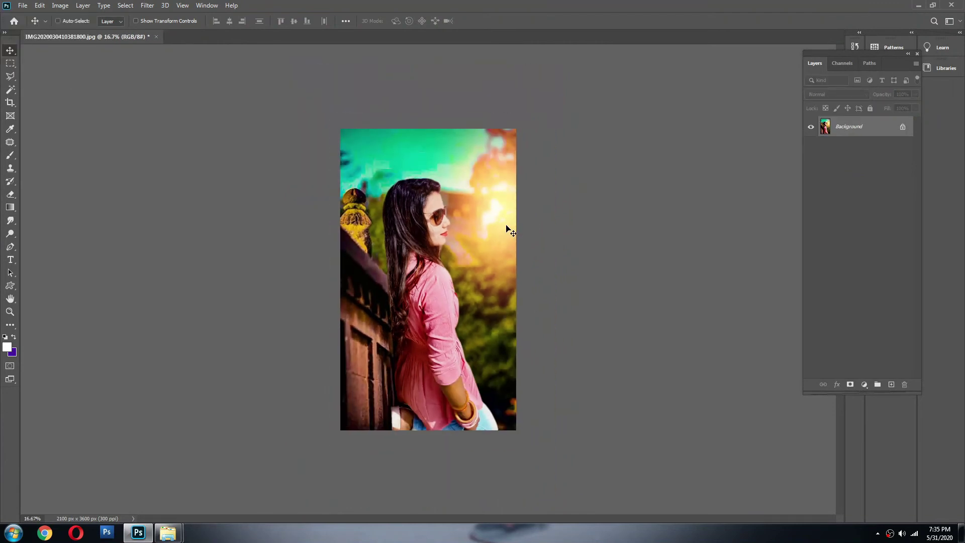
key("ctrl+z")
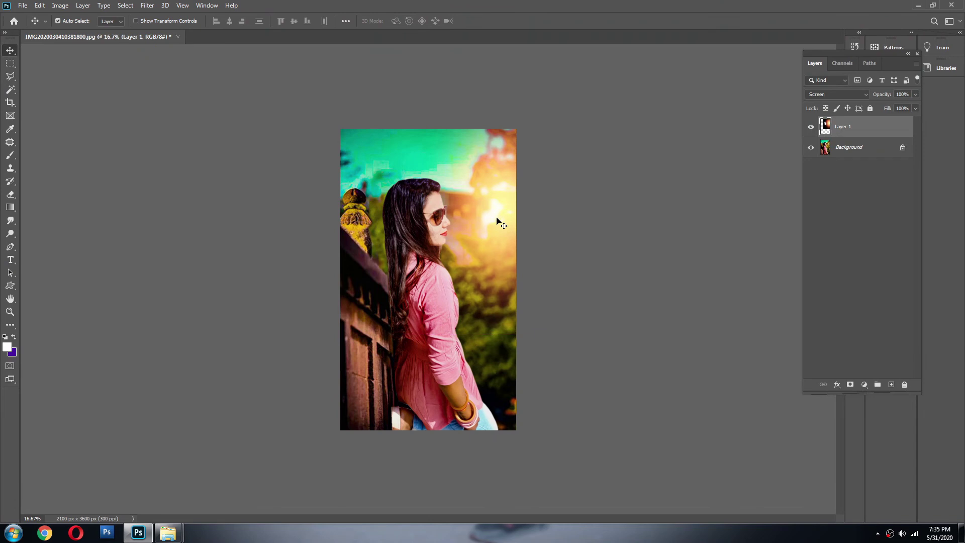
Step: Compare 80% and 50% opacity on the glow layer and set it to 80%
key("8")
key("ctrl+plus")
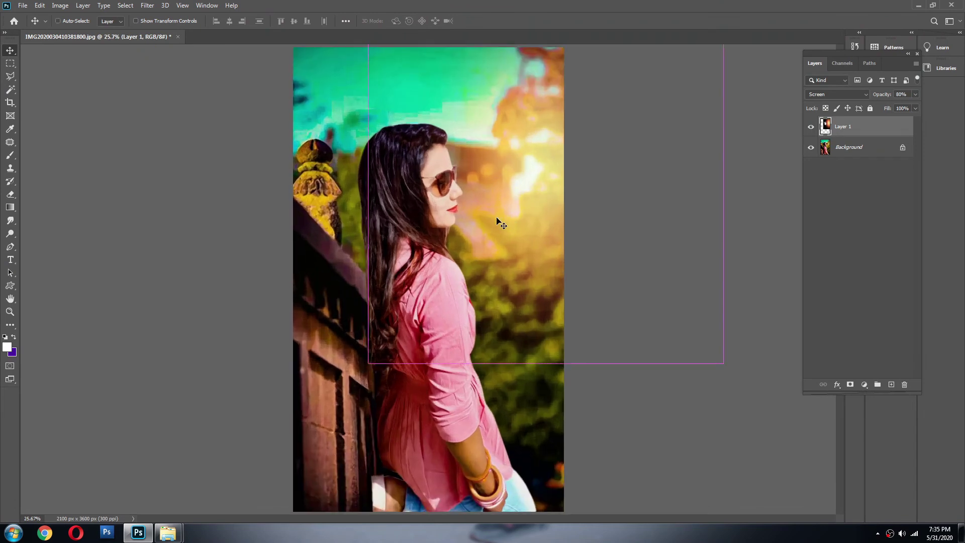
key("5")
key("8")
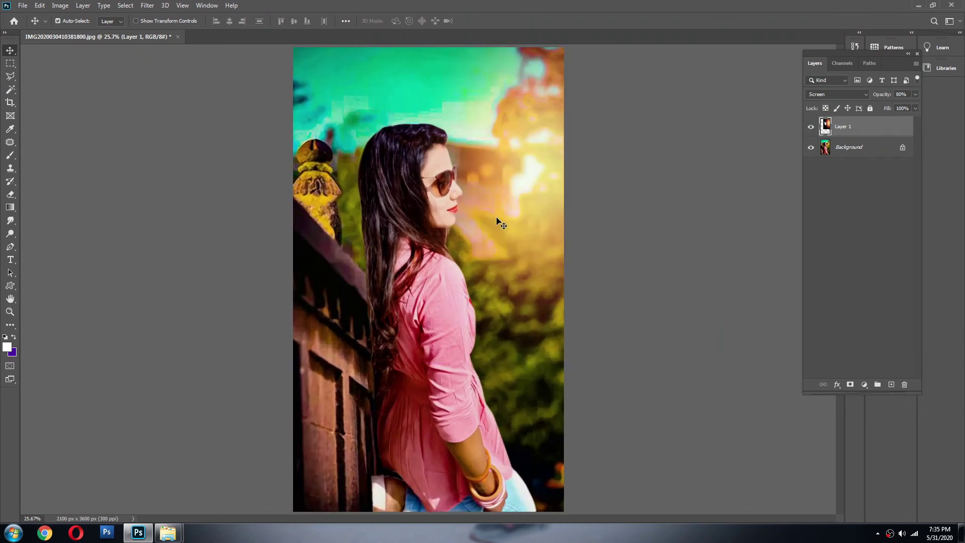
Step: Enlarge the glow layer further and shift it down so the light spreads over the foliage beside the woman
key("ctrl+t")
left_click_drag(730, 374, 774, 415)
left_click_drag(633, 258, 647, 304)
key("Return")
Step: Enlarge the Eraser brush to 400 px while working on the glow layer
key("e")
key("bracketright")
key("bracketright")
key("bracketright")
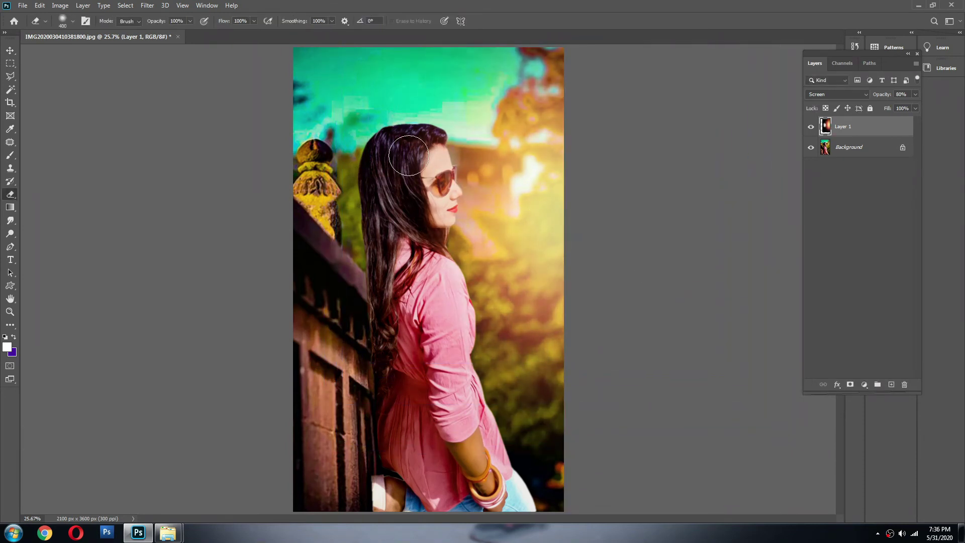
key("v")
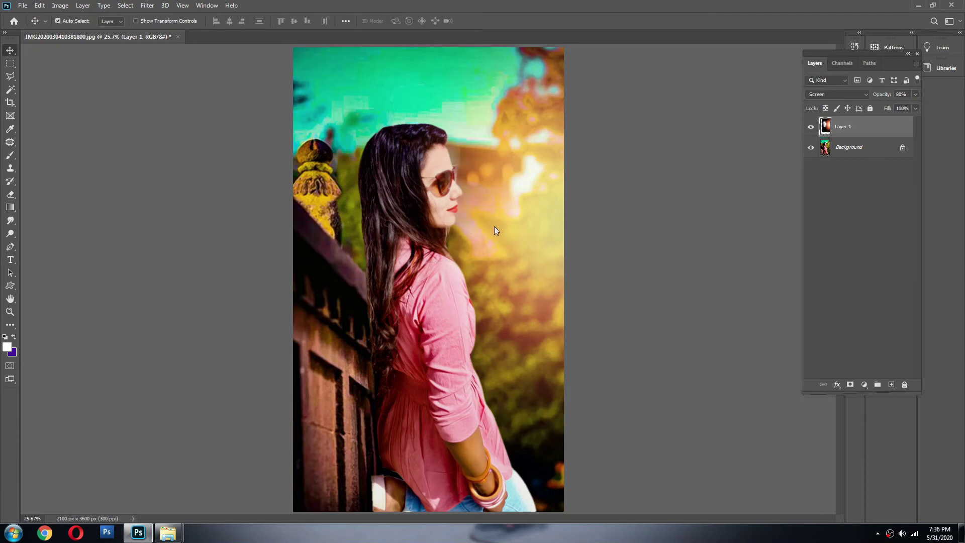
Step: Merge the glow layer down into the background
key("ctrl+minus")
key("ctrl+e")
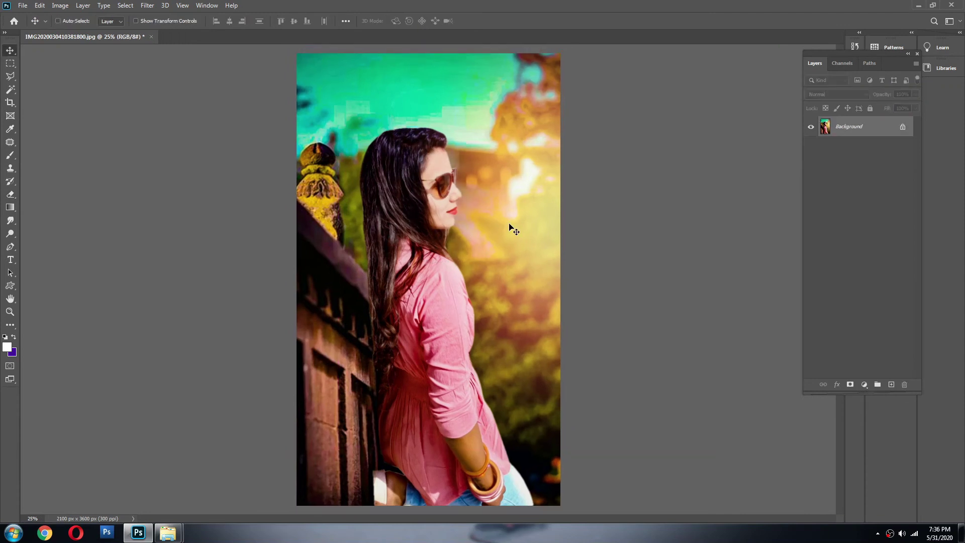
key("ctrl+shift+s")
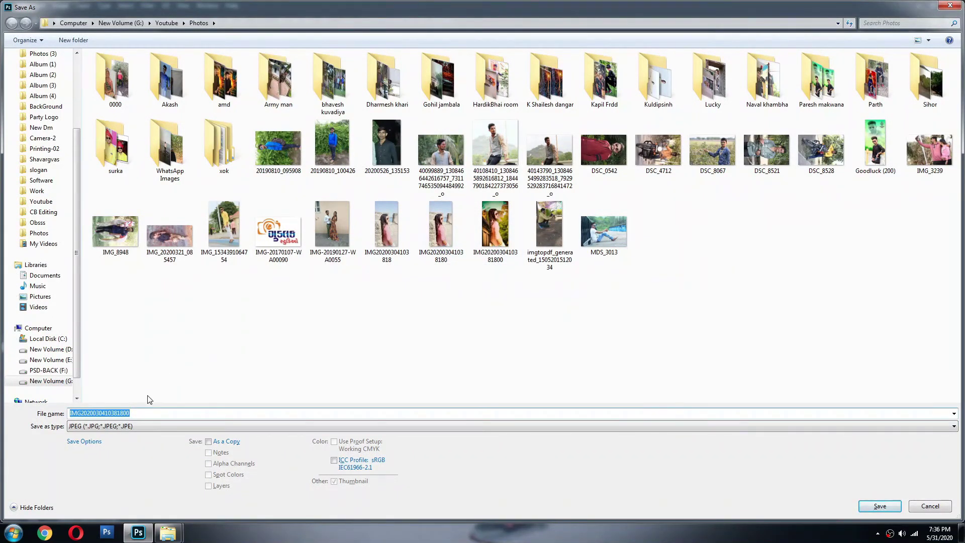
left_click(148, 414)
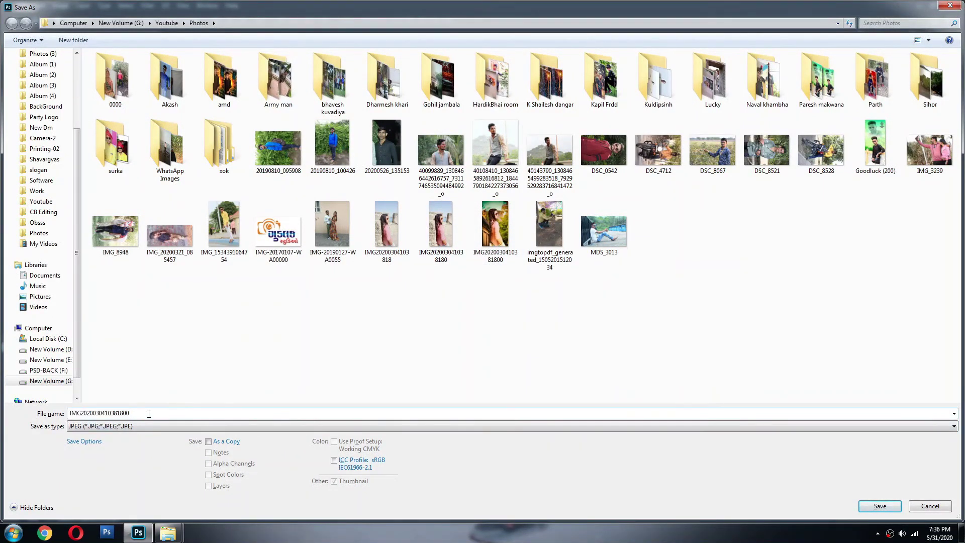
type("0")
key("Return")
key("Return")
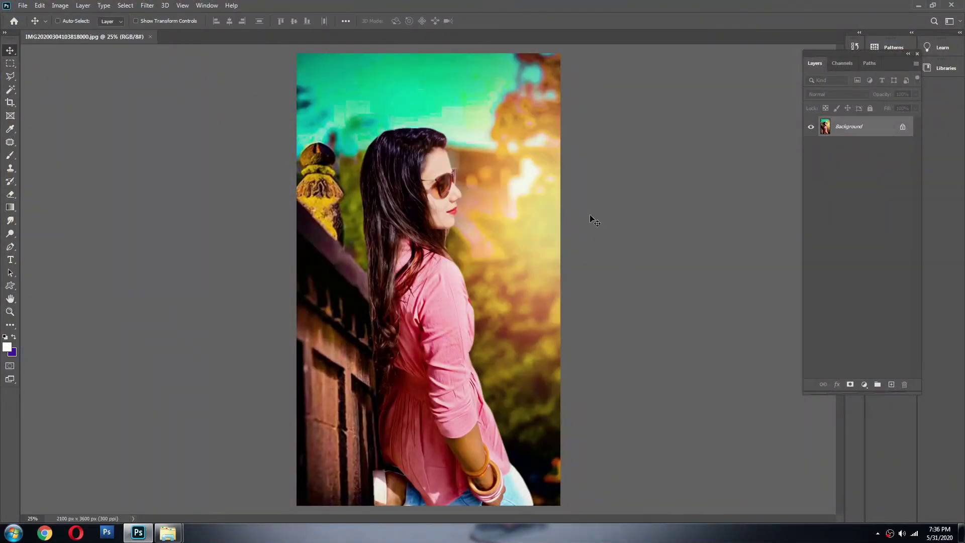
key("ctrl+w")
Step: Switch to the Photos folder in File Explorer and compare the edited portraits with the original photo in ACDSee Quick View
key("alt+Tab")
double_click(249, 434)
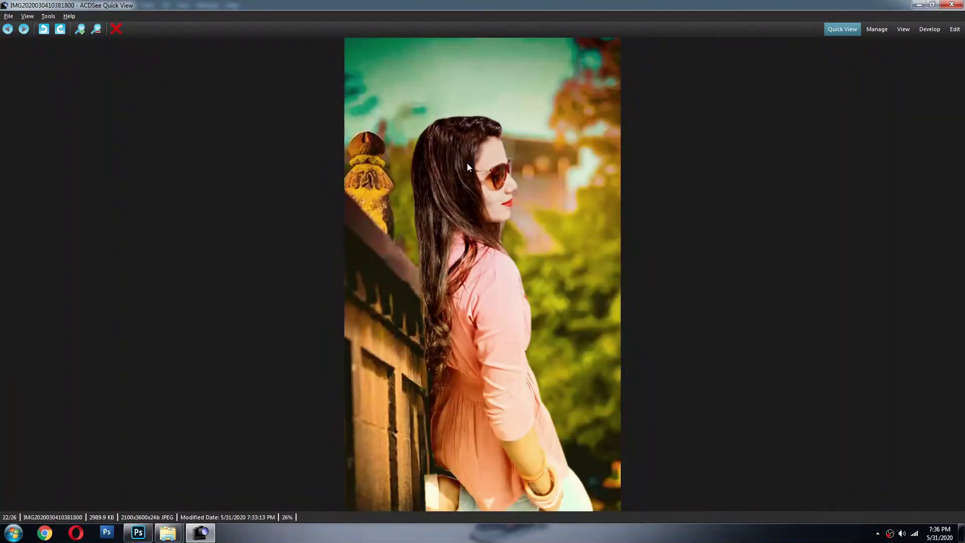
key("Left")
key("Escape")
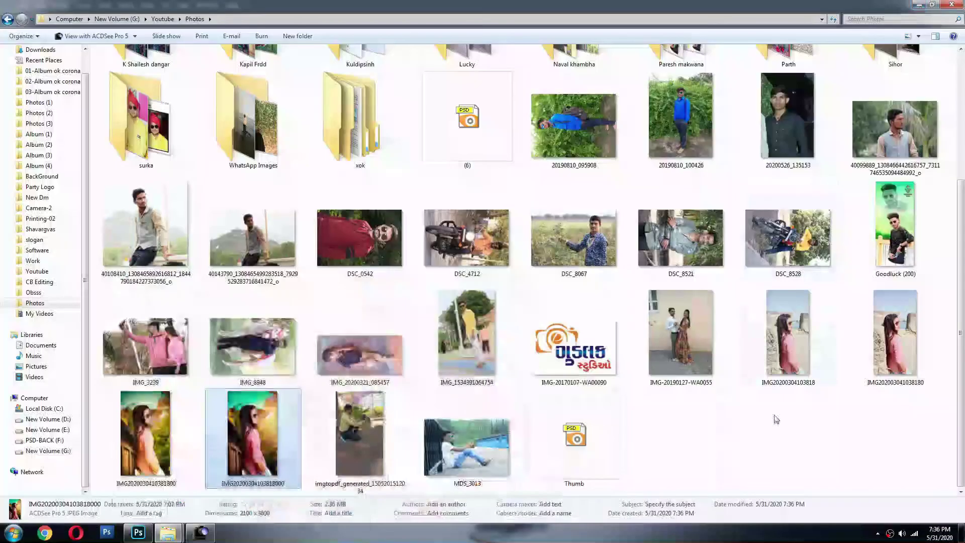
double_click(883, 368)
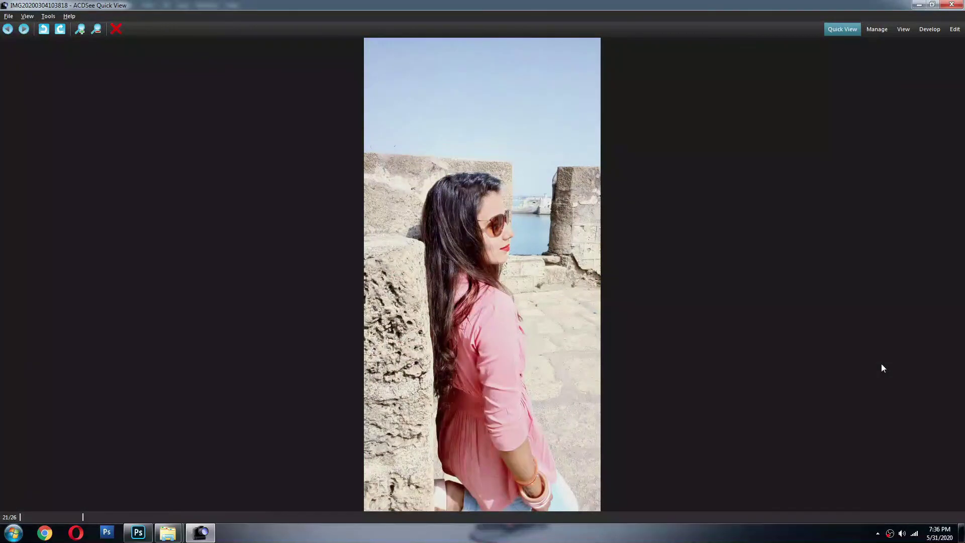
key("Right")
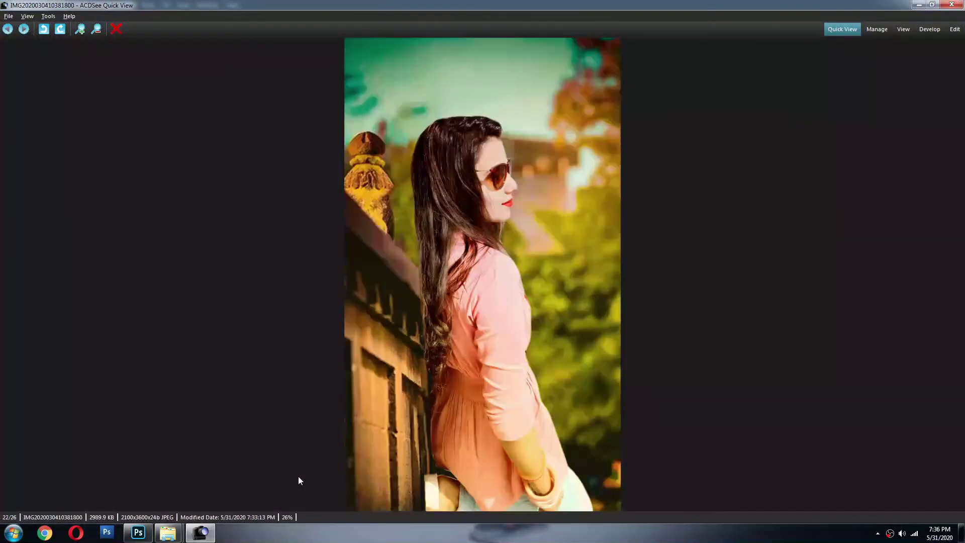
key("Escape")
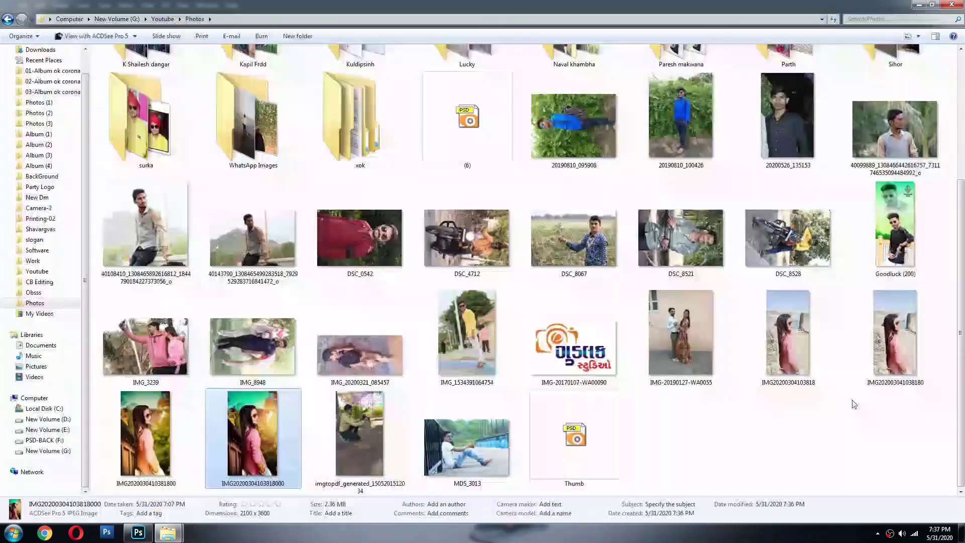
right_click(890, 532)
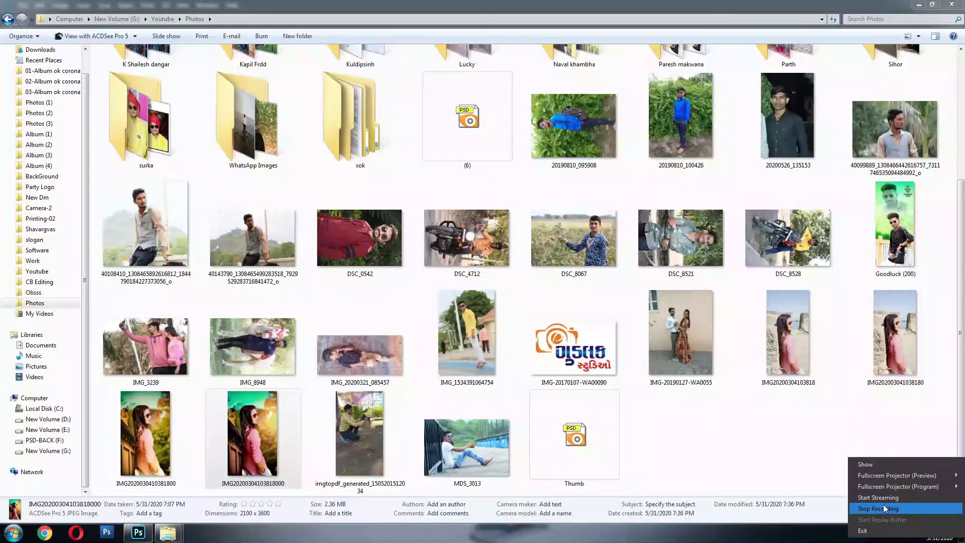
left_click(885, 508)
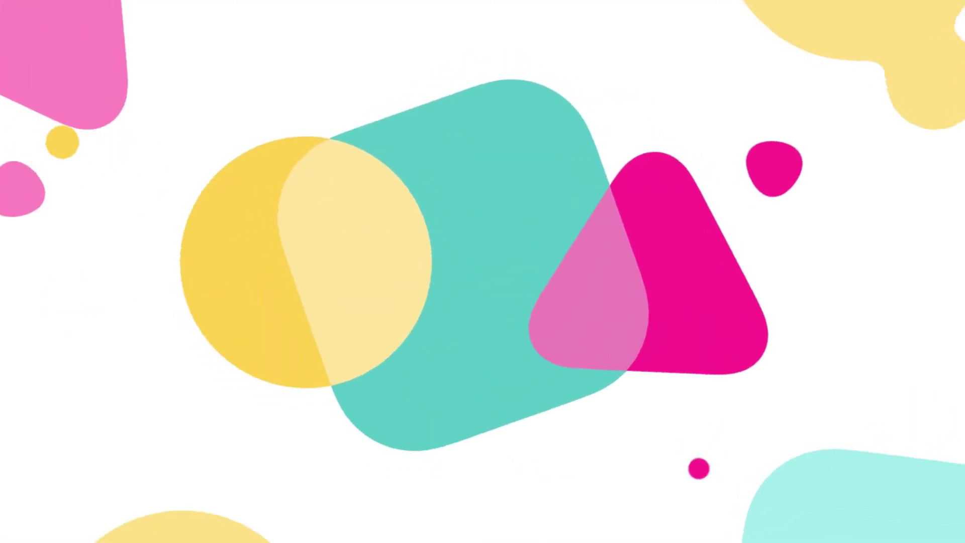